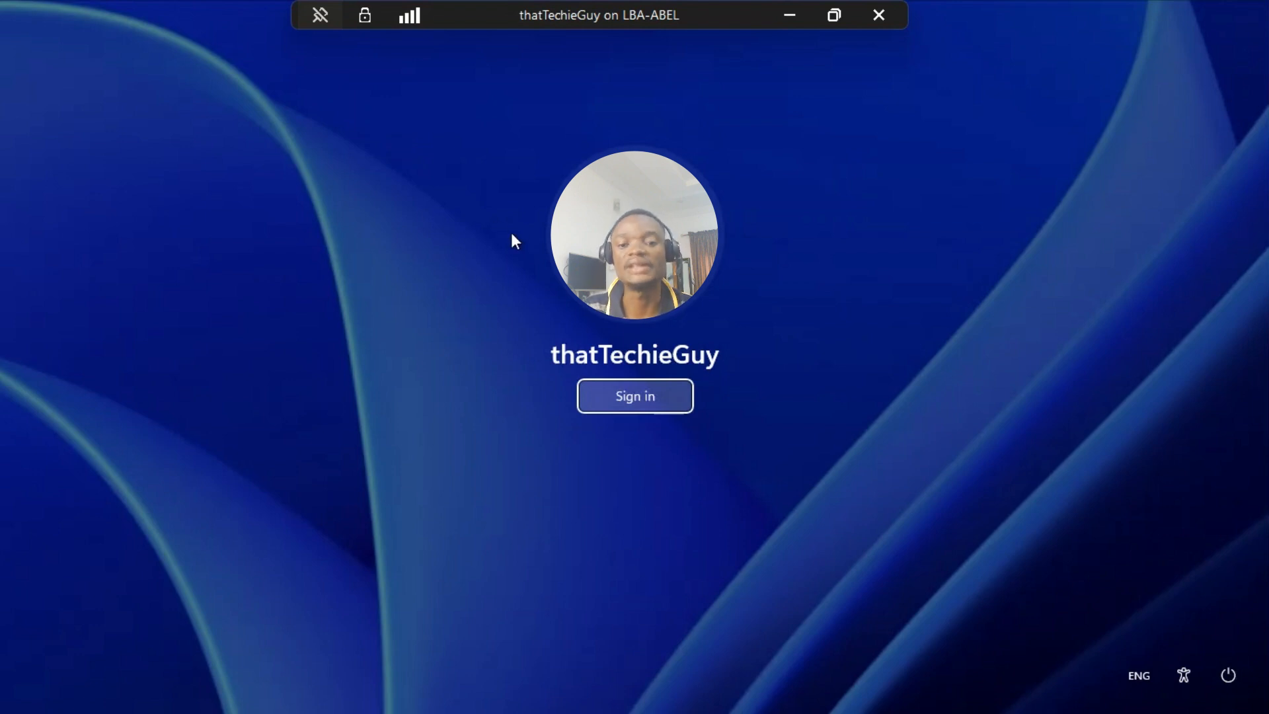
# - Sign in to the remote Windows session and search the installed apps for PowerShell
pyautogui.click(656, 409)
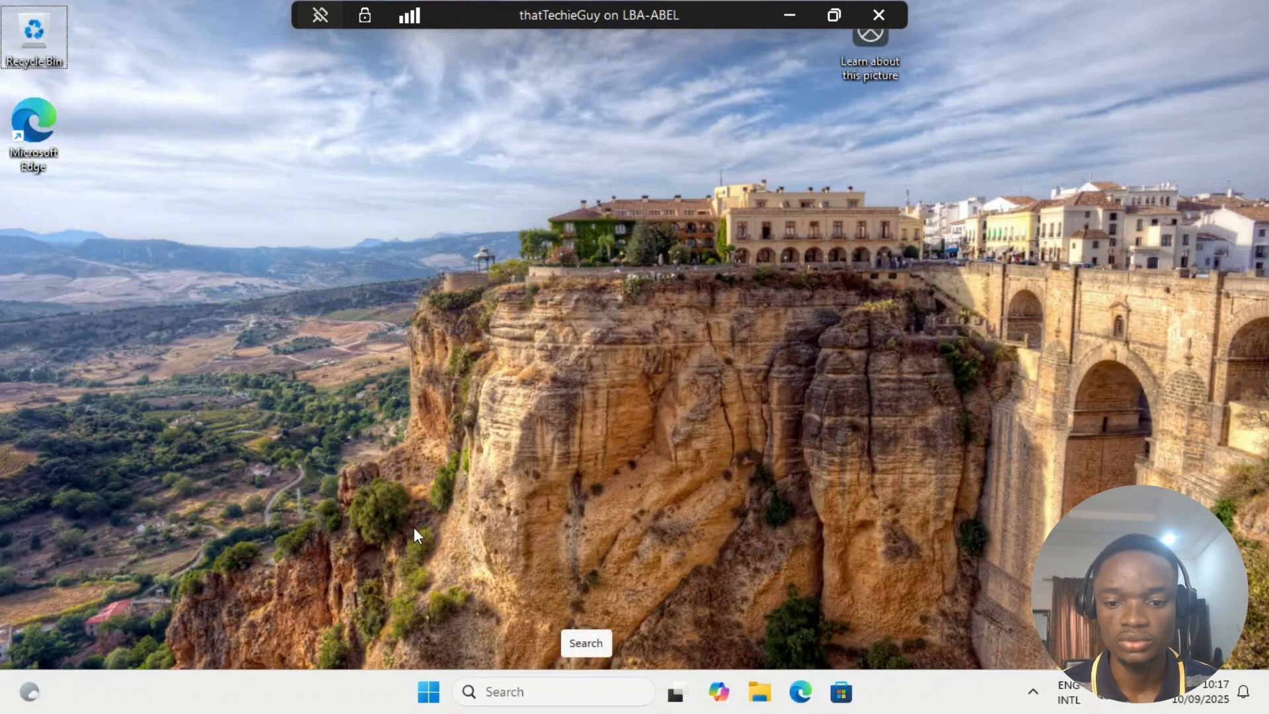
pyautogui.press('super')
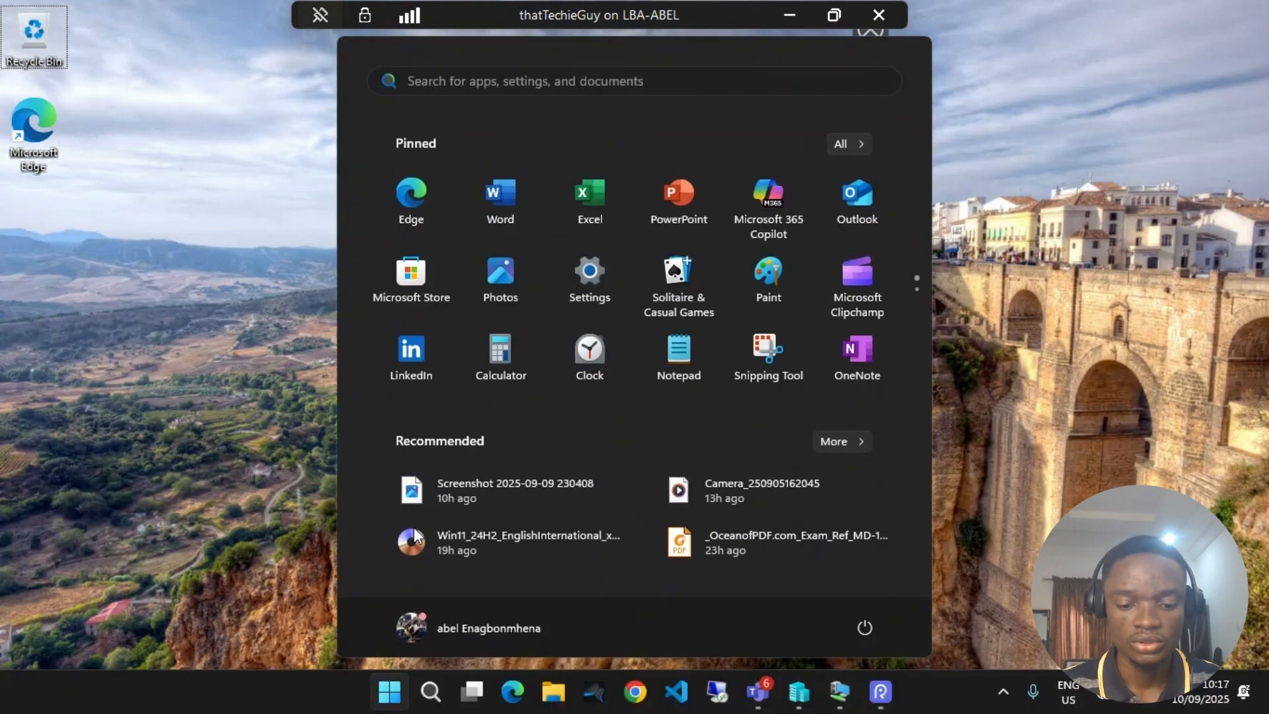
pyautogui.press('super')
pyautogui.press('super')
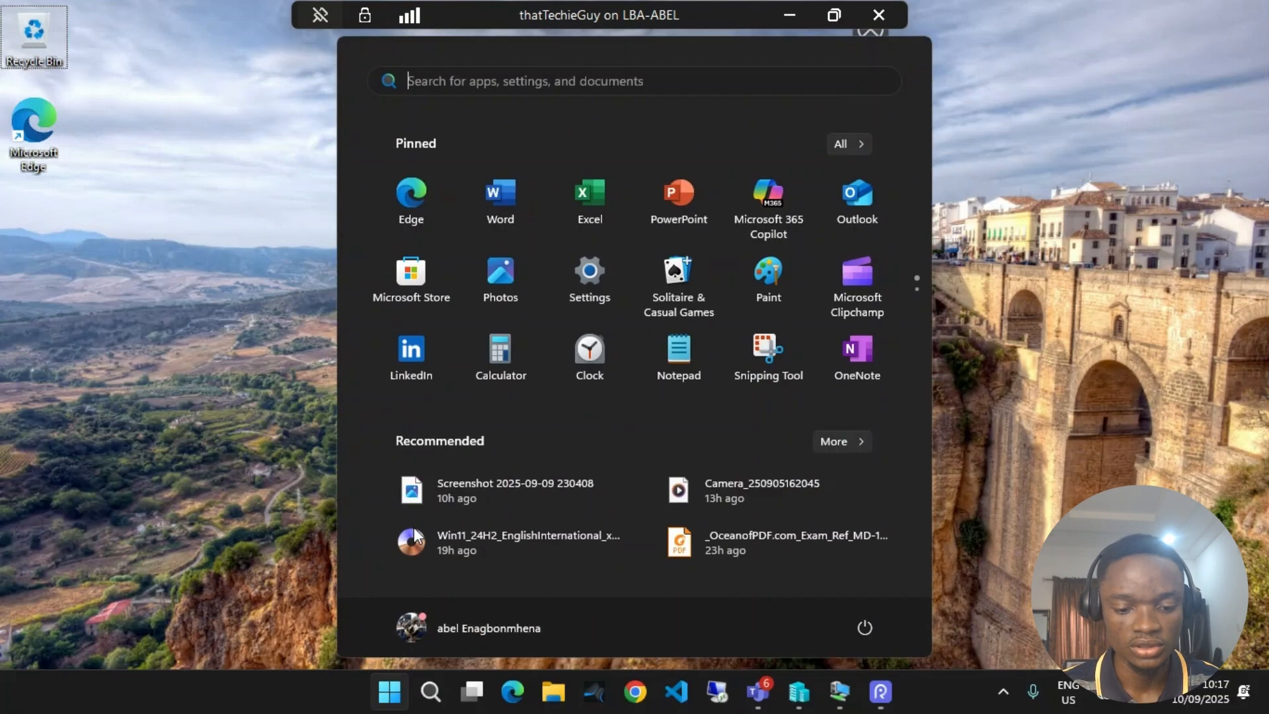
pyautogui.write('powr')
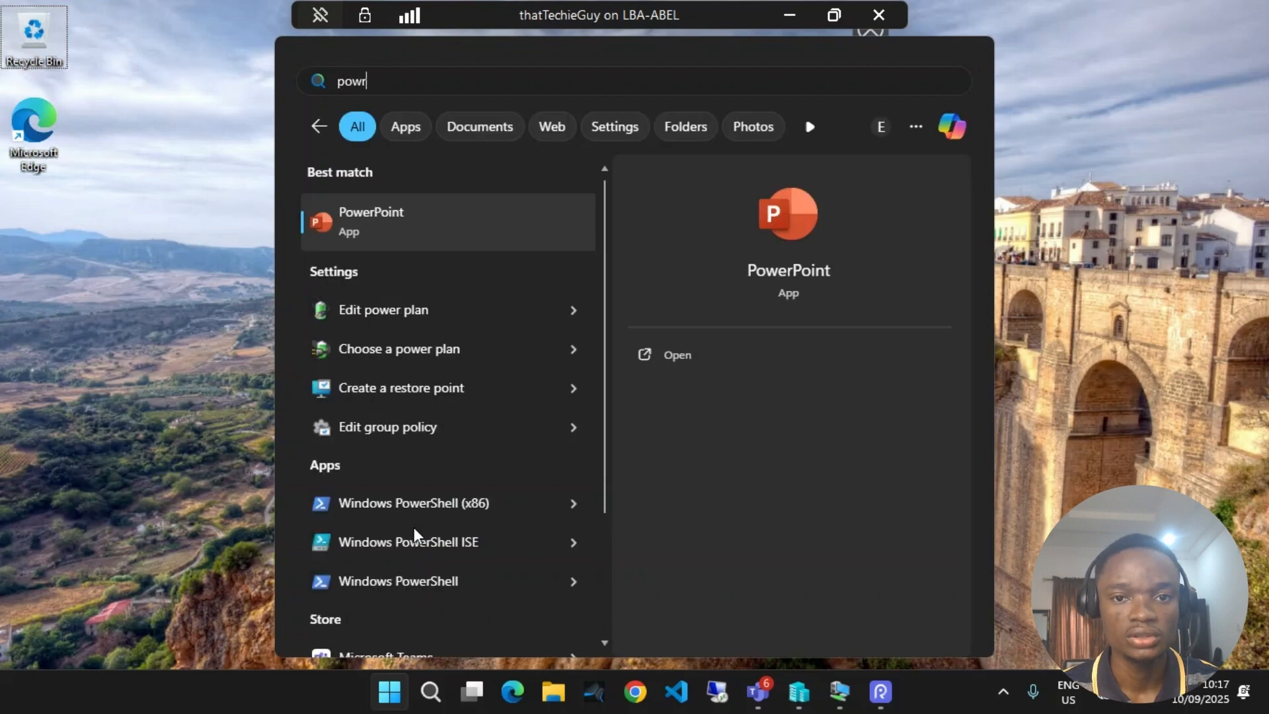
pyautogui.press('BackSpace')
pyautogui.write('e')
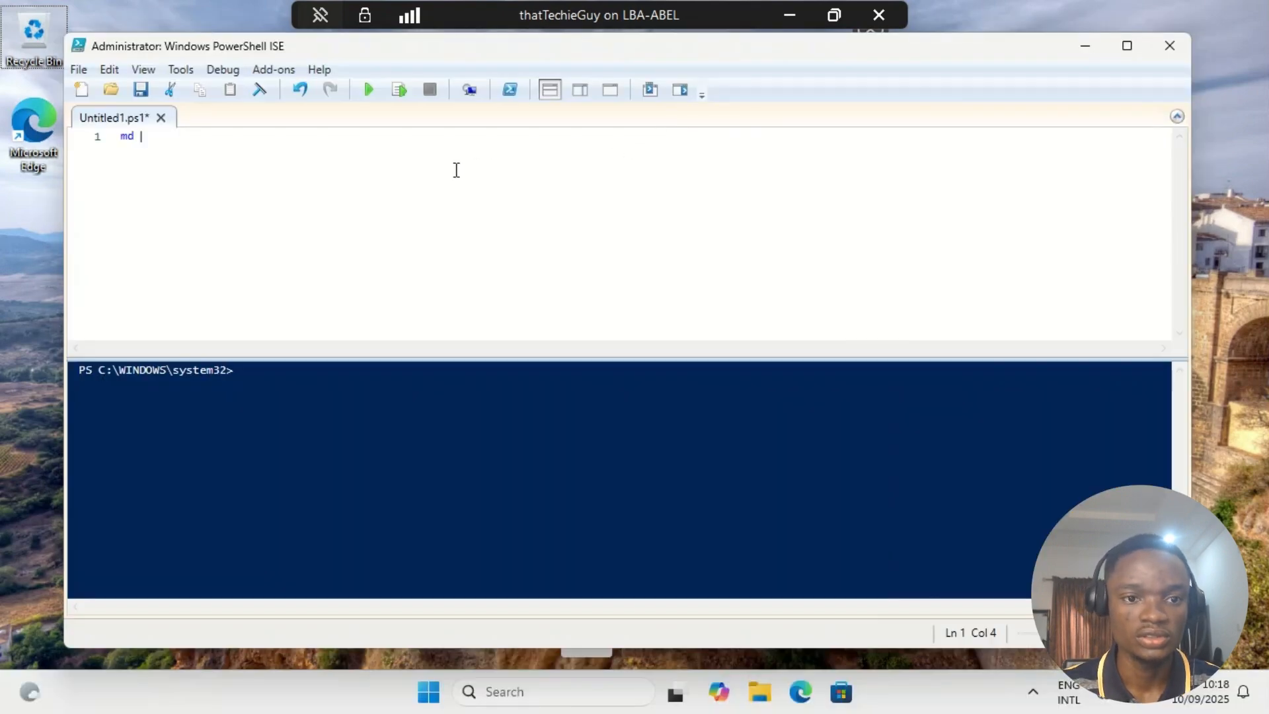
# - Complete the script's first line as "md c:\HWID" to create the HWID folder on the C drive
pyautogui.write('c:')
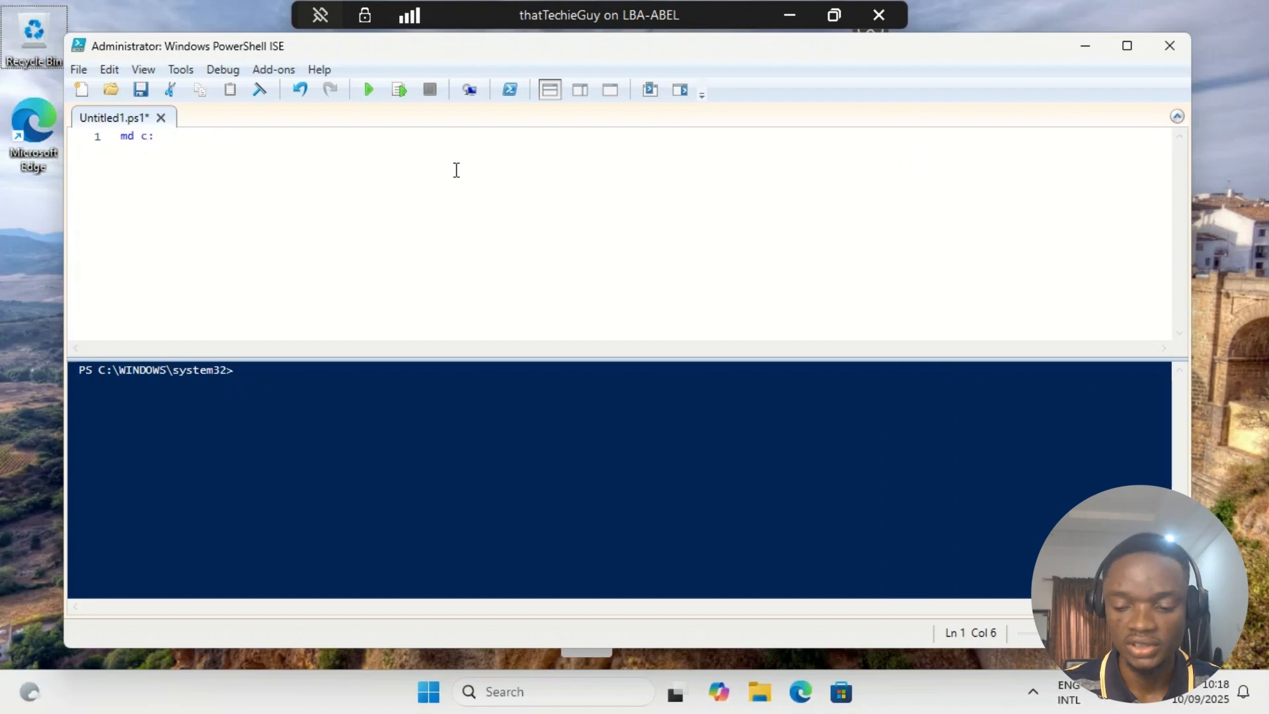
pyautogui.write('\\')
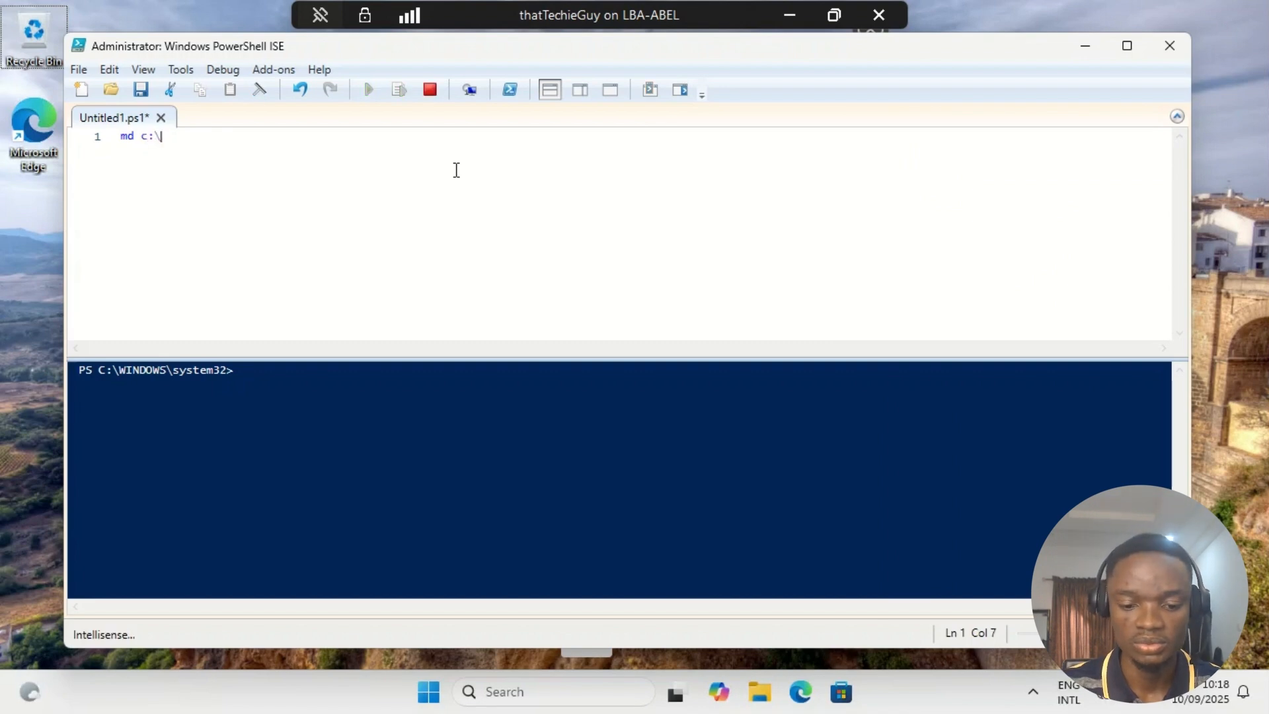
pyautogui.write('HWID')
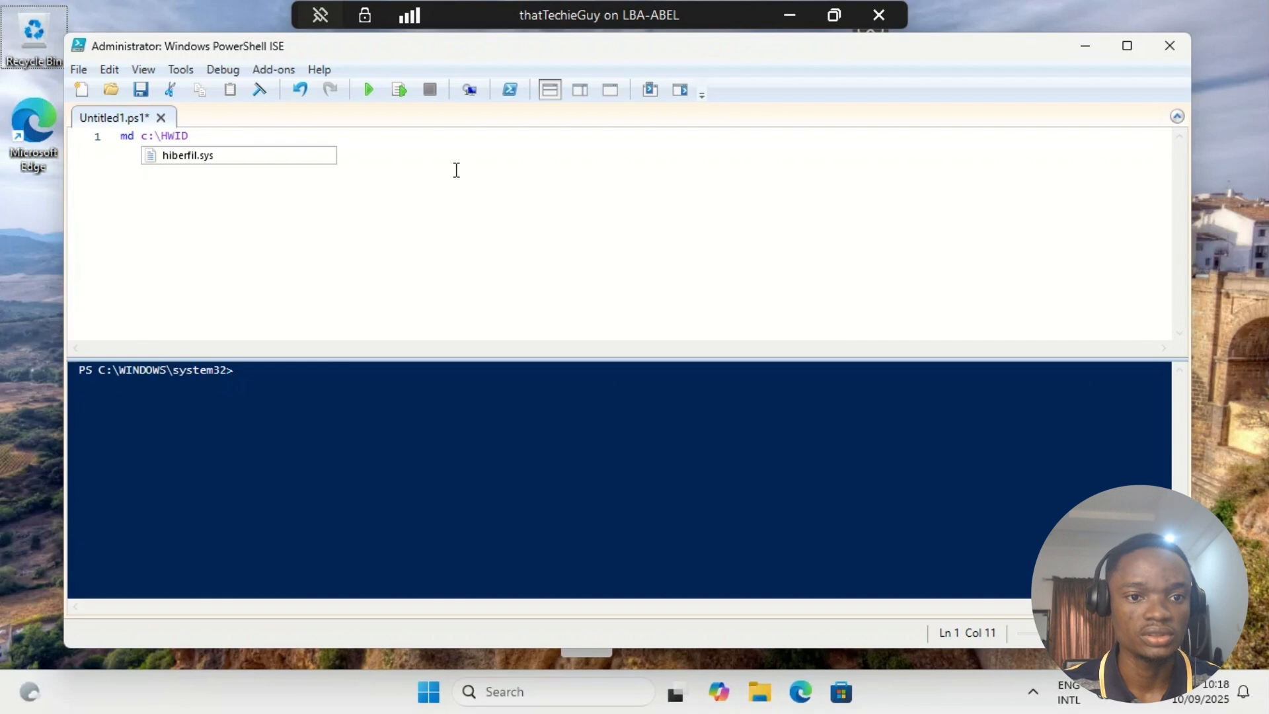
pyautogui.press('Return')
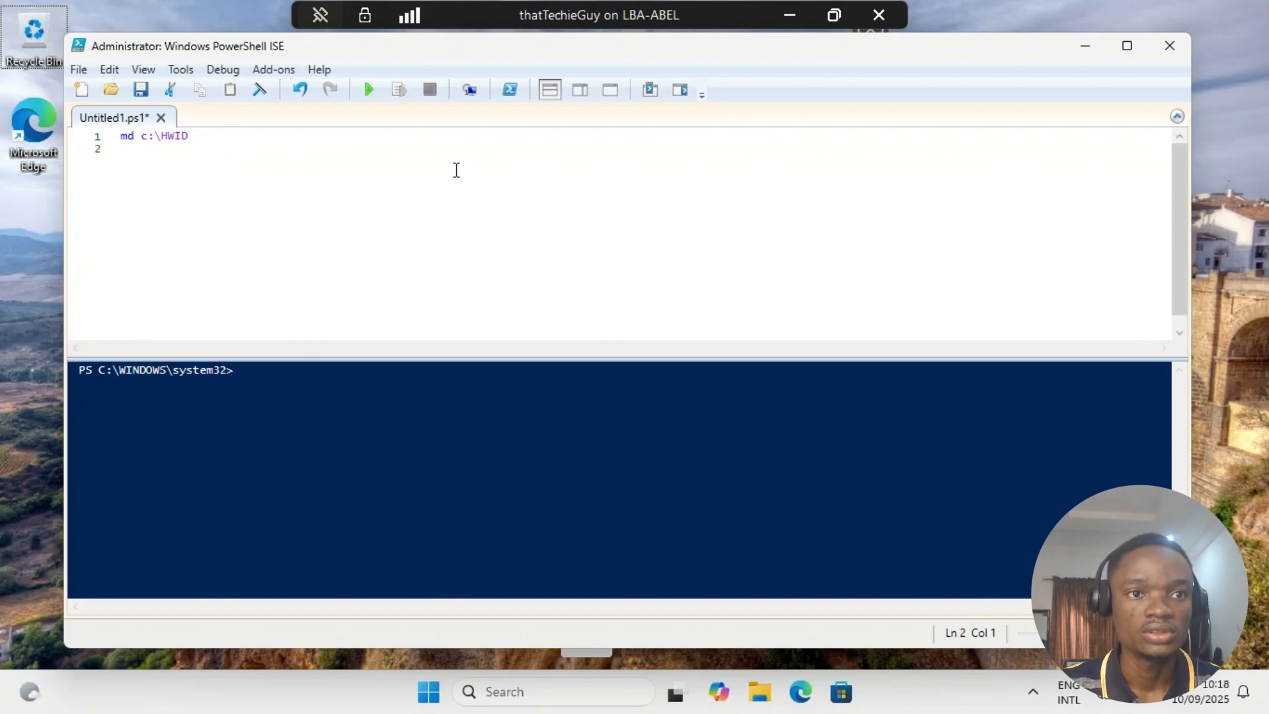
# - Add the script line "Set-Location c:\HWID" to make the new folder the working directory
pyautogui.write('Set-')
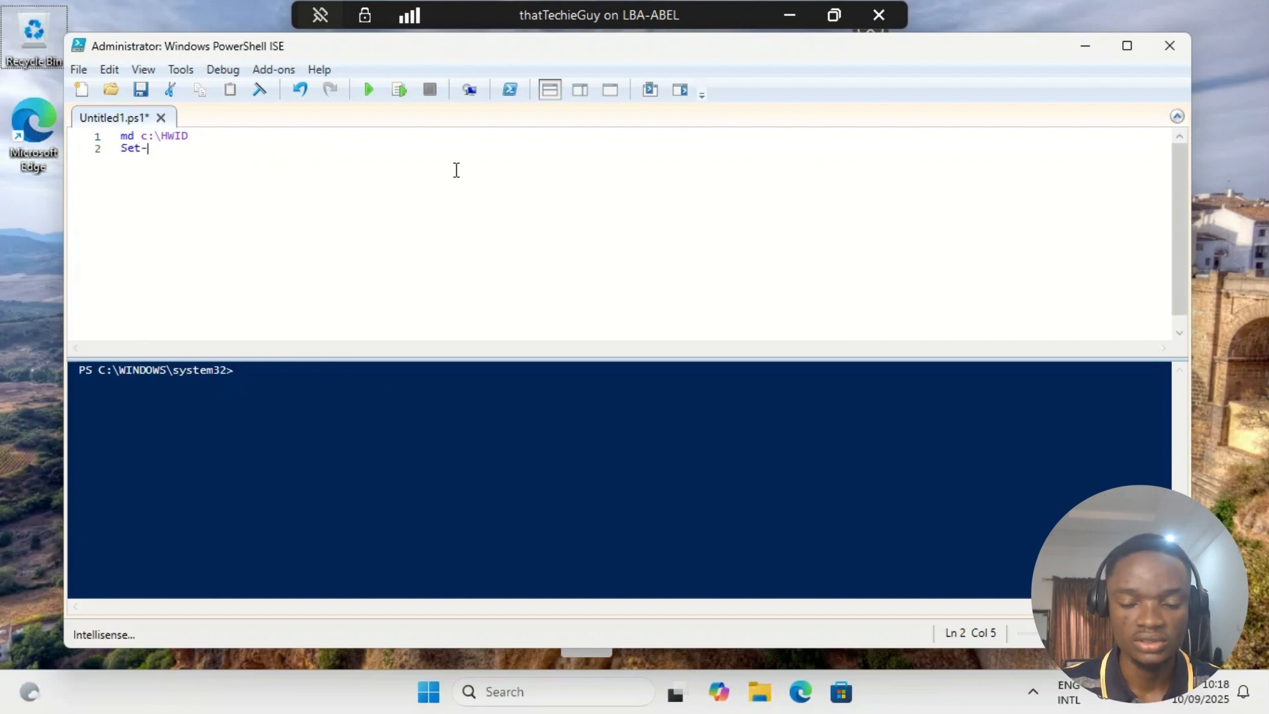
pyautogui.write('Locat')
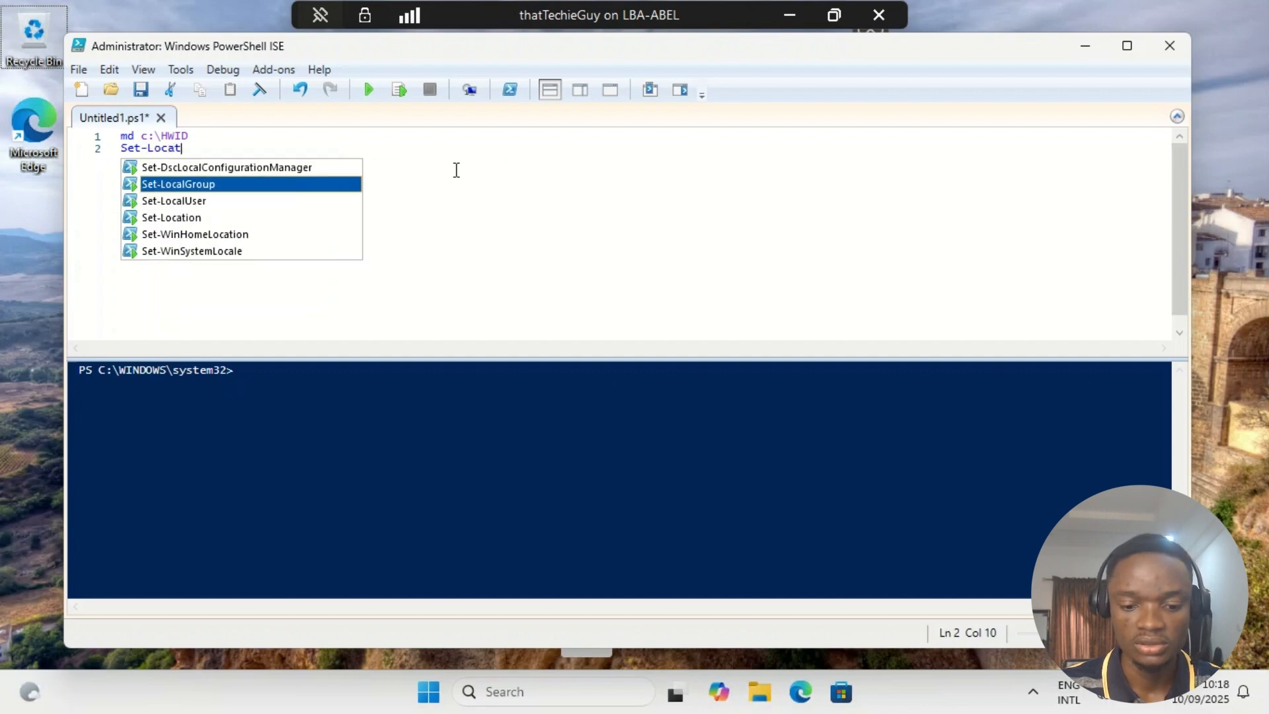
pyautogui.write('ion c')
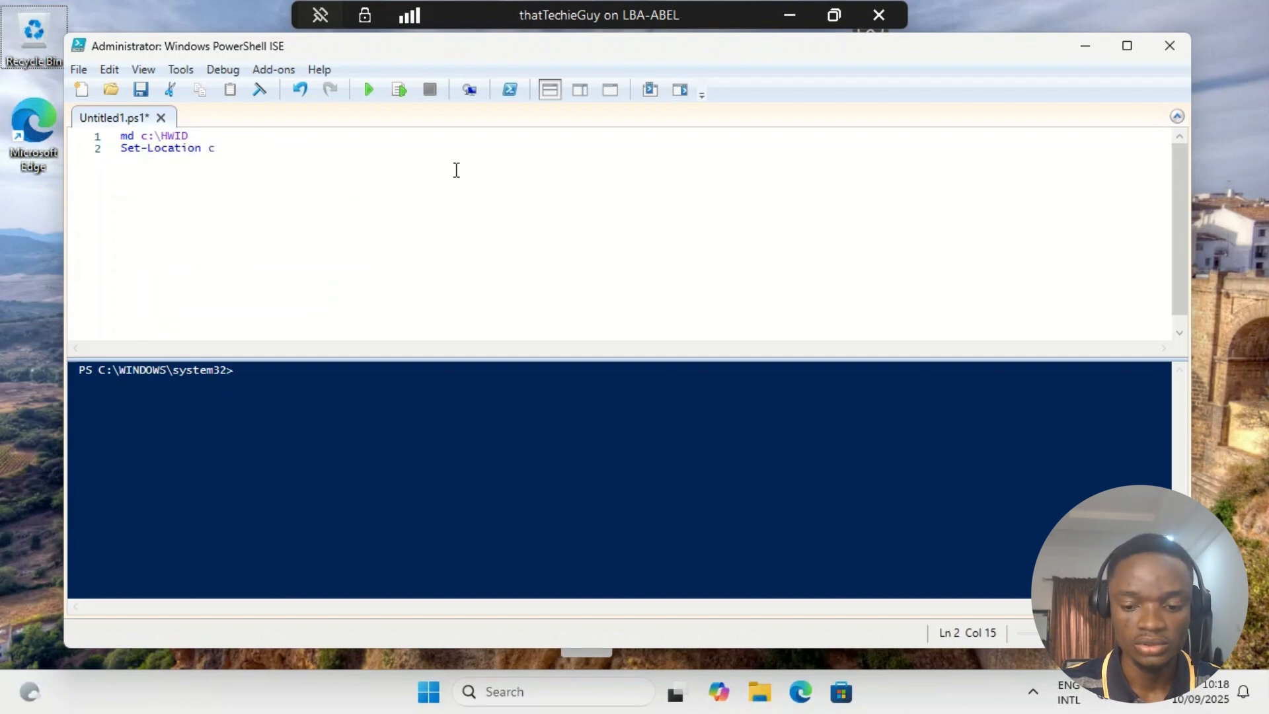
pyautogui.write(':\\')
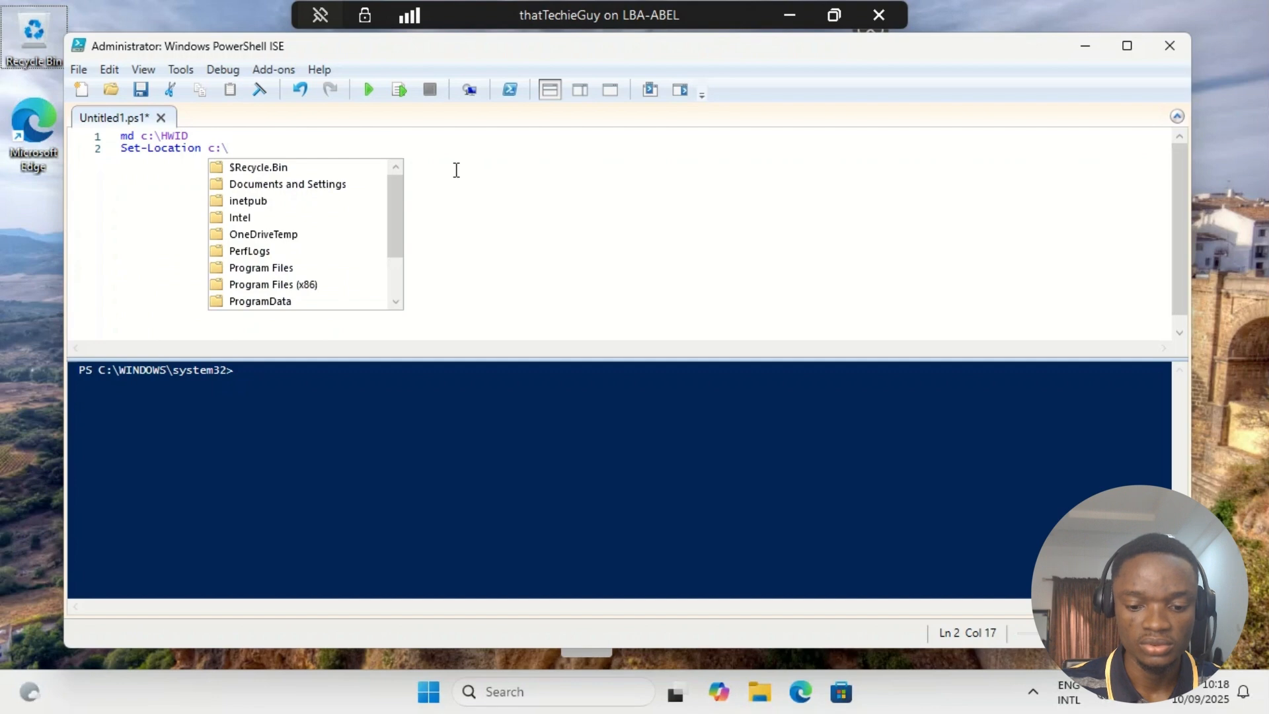
pyautogui.write('HWID')
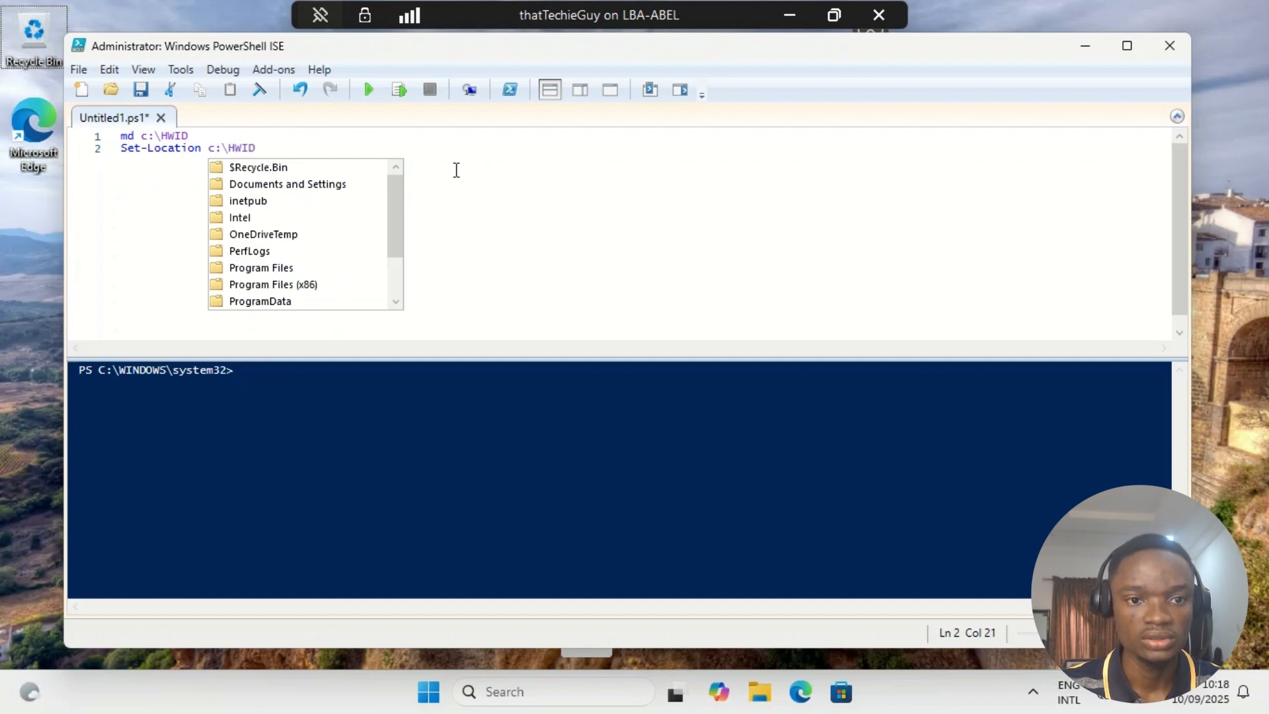
pyautogui.press('Escape')
pyautogui.press('Return')
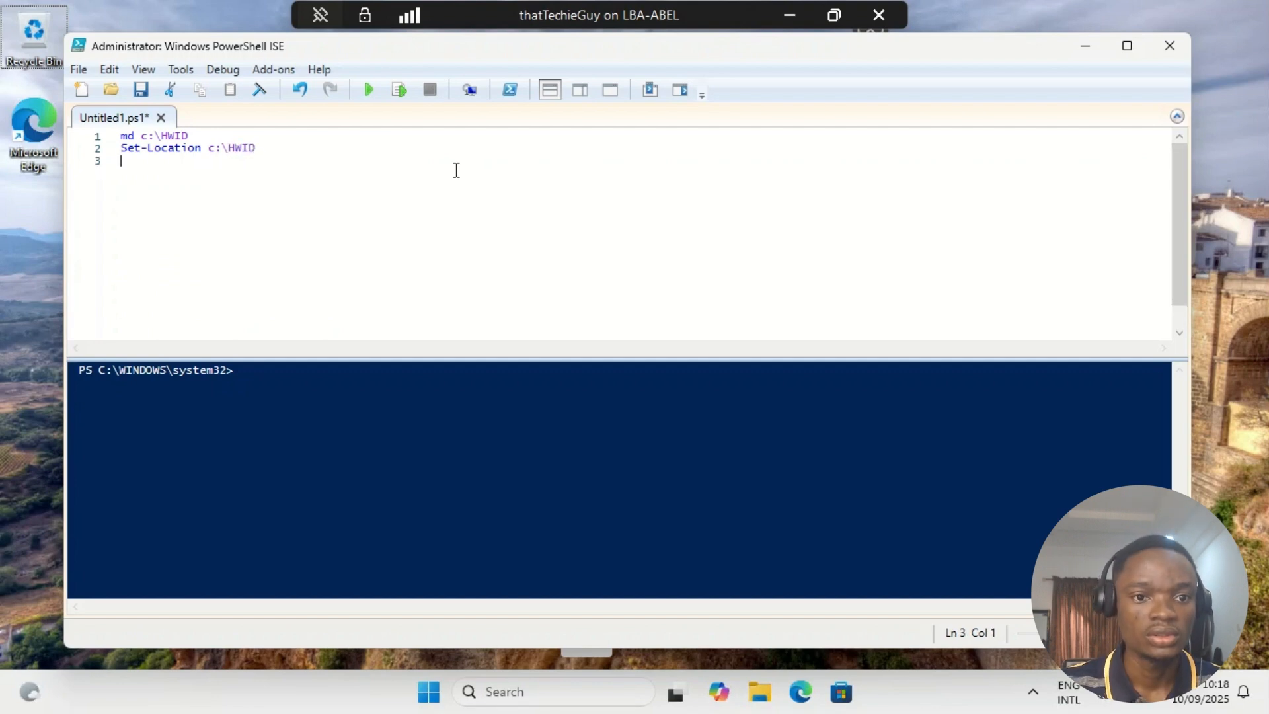
# - Add the script line "Set-ExecutionPolicy Unrestricted" below the Set-Location command
pyautogui.write('Set-E')
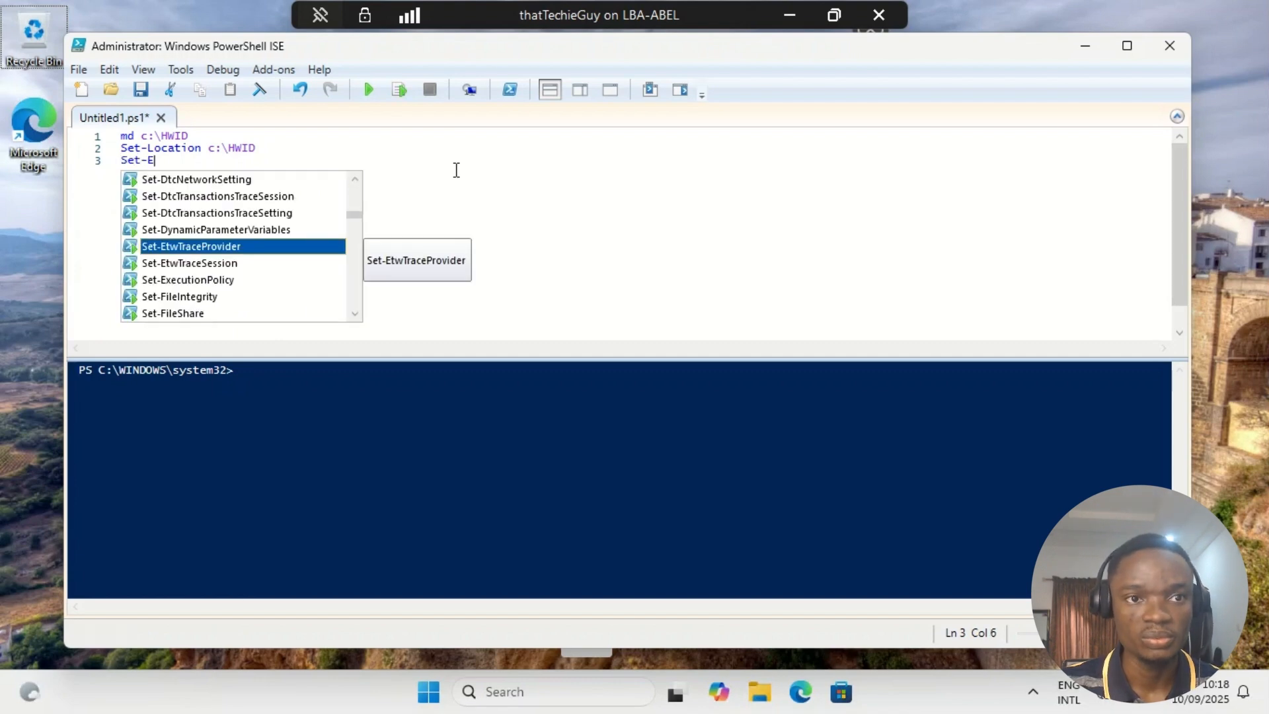
pyautogui.write('xe')
pyautogui.press('Tab')
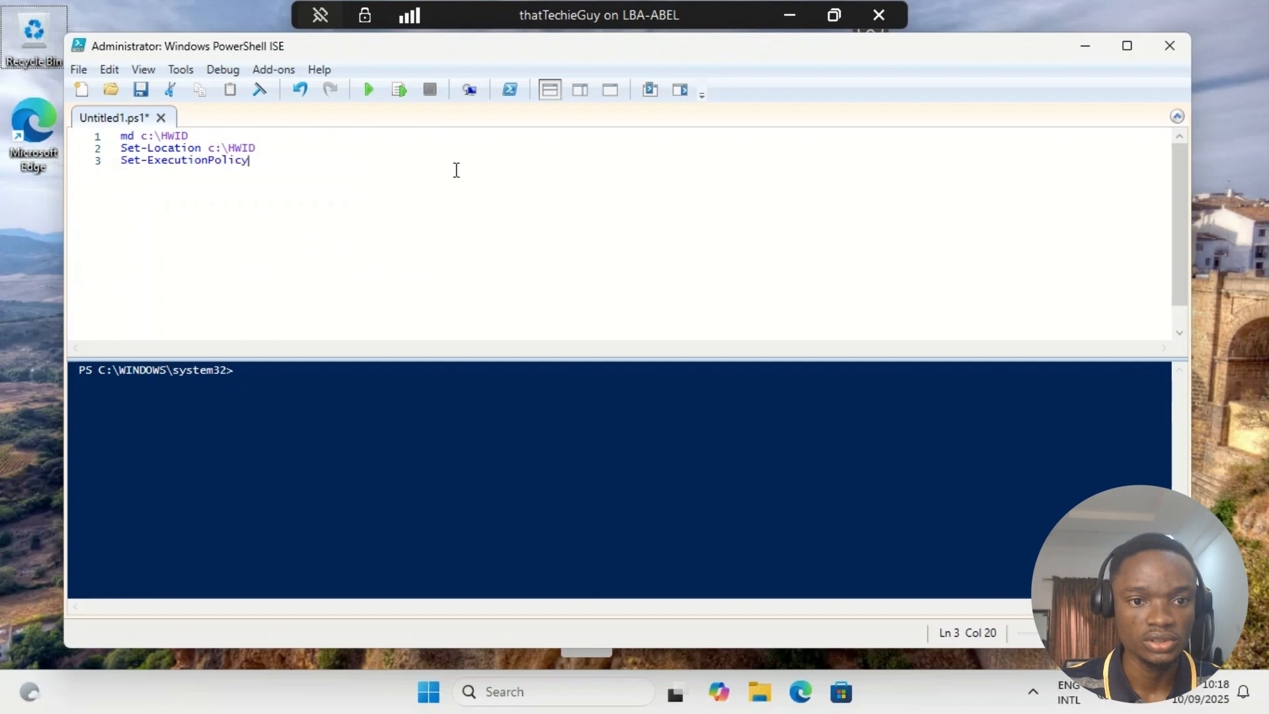
pyautogui.write('Unres')
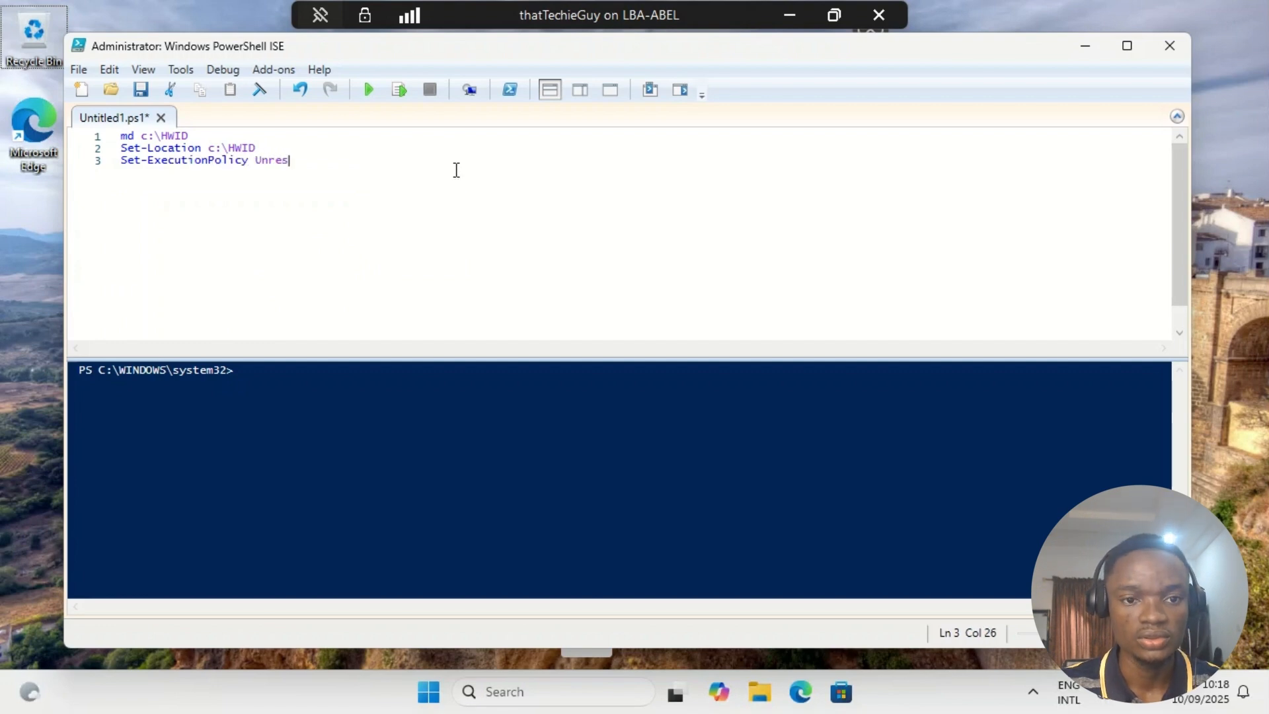
pyautogui.write('tricted')
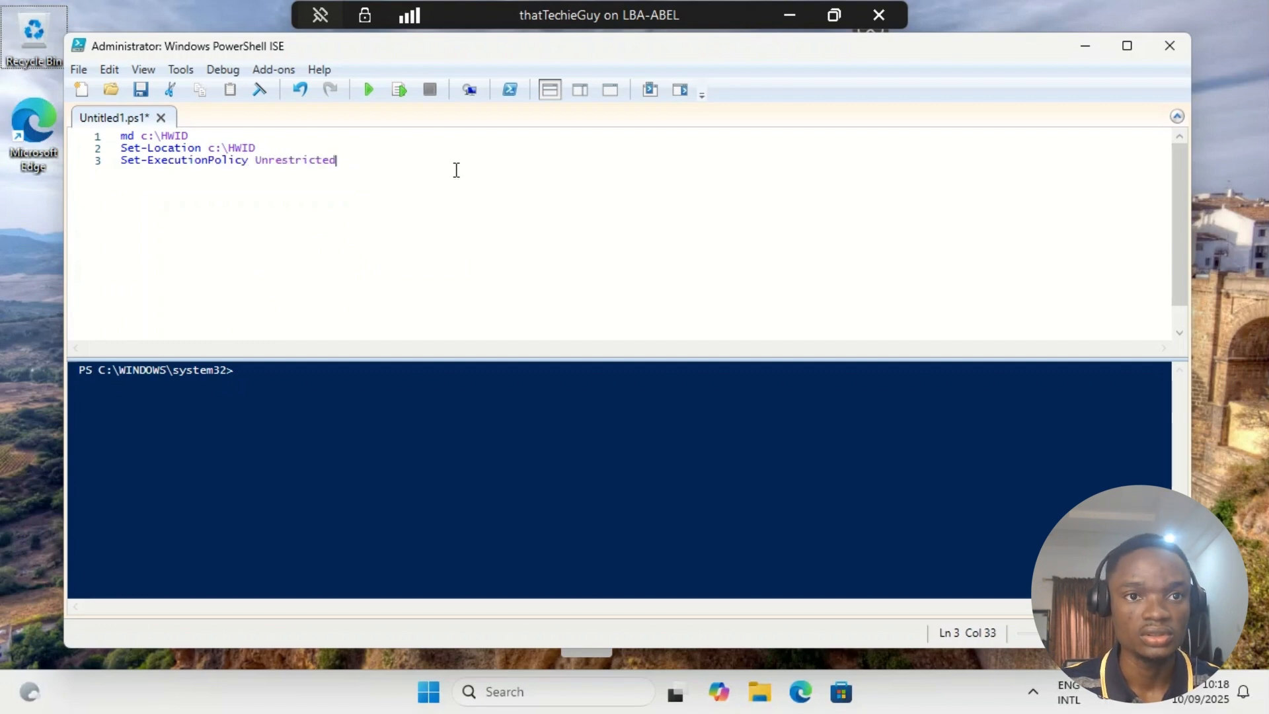
pyautogui.press('Return')
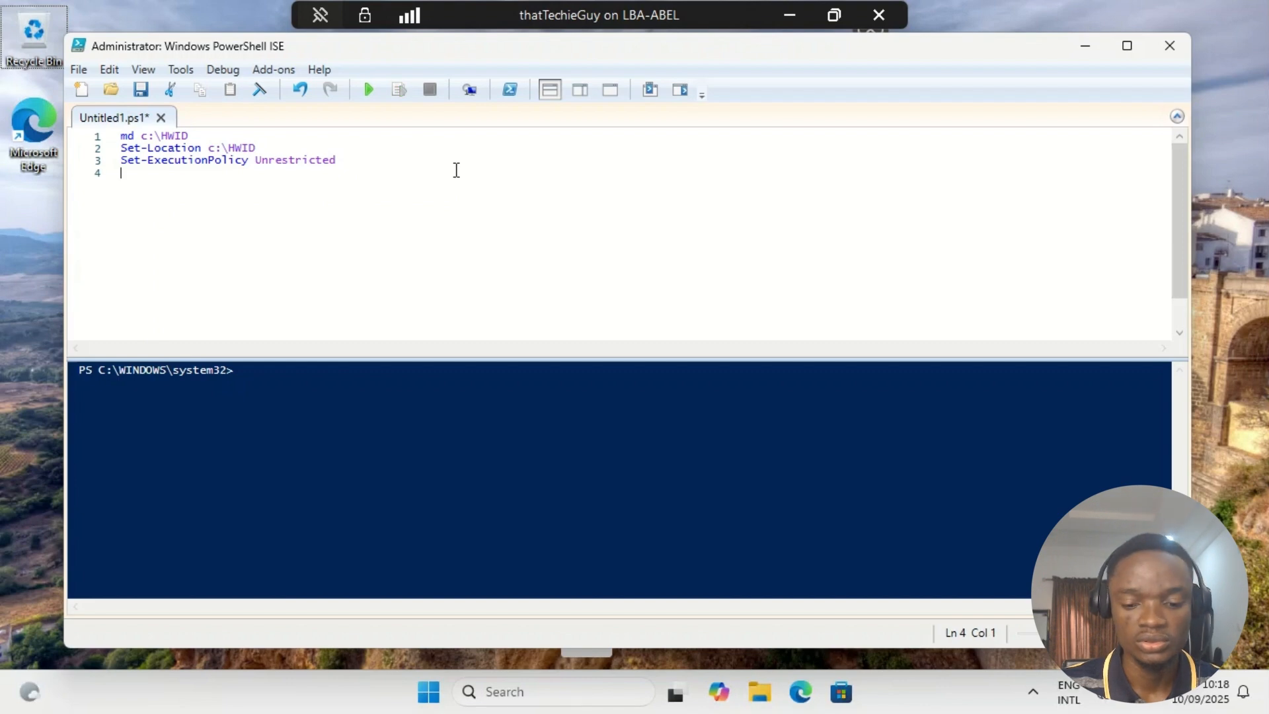
# - Add the script line "Install-Script -Name Get-WindowsAutoPilotInfo" below the execution policy command
pyautogui.write('Install')
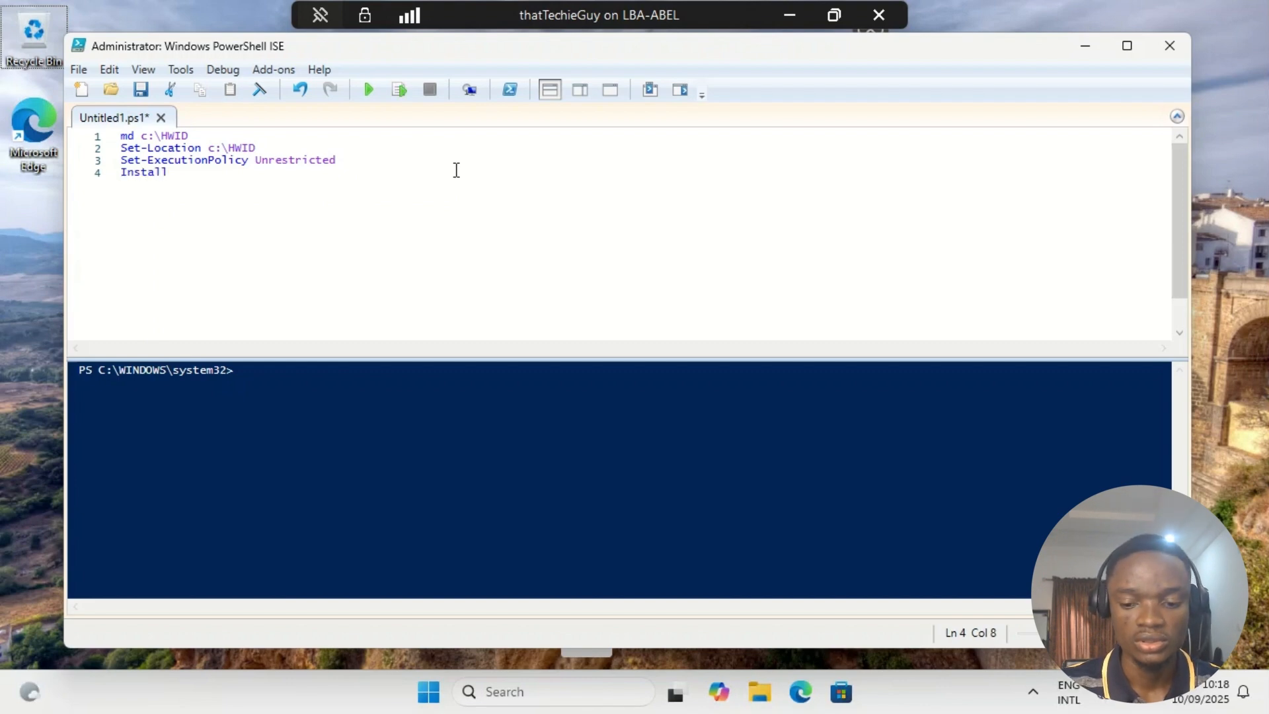
pyautogui.write('-Script')
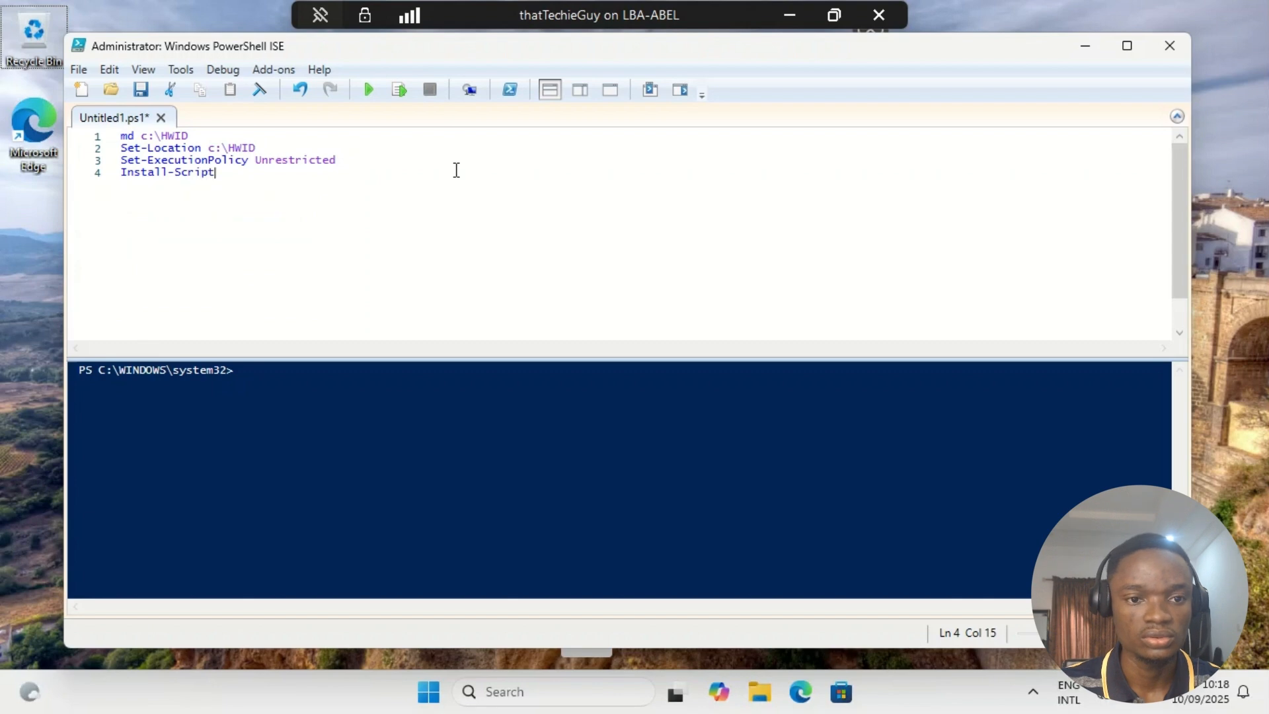
pyautogui.write(' -')
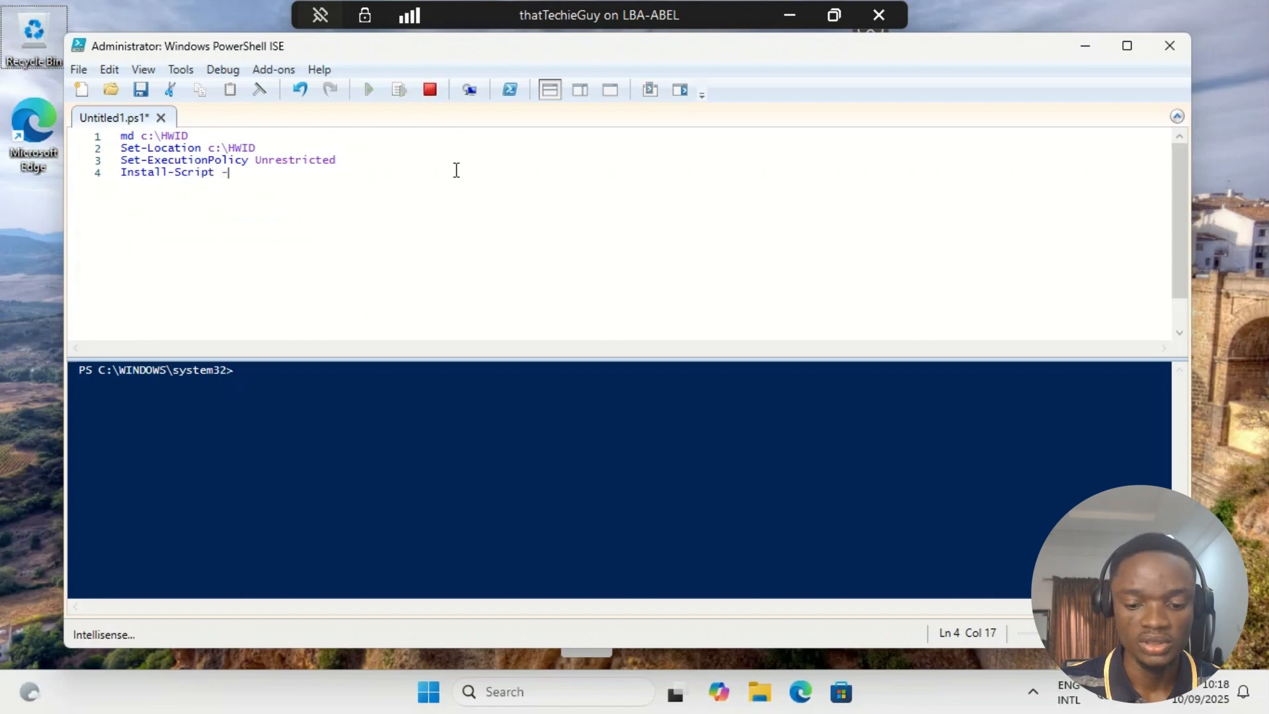
pyautogui.write('Name Get')
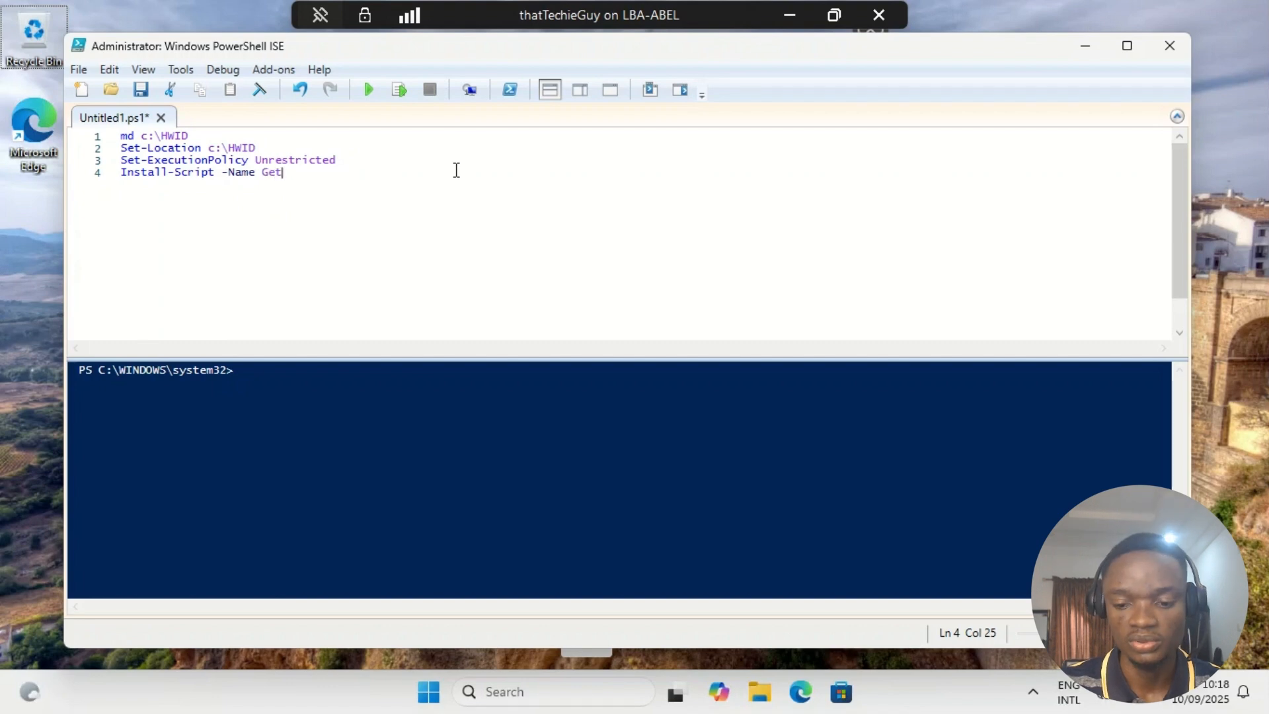
pyautogui.write('-Win')
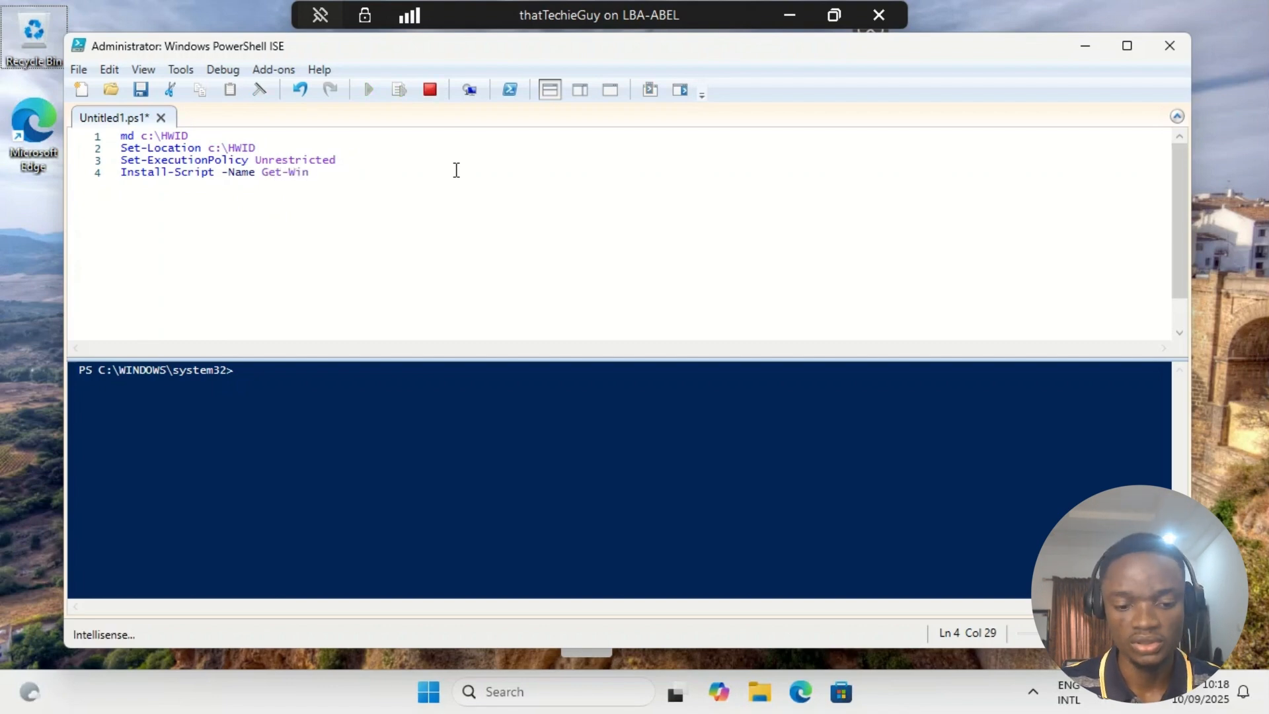
pyautogui.write('dow')
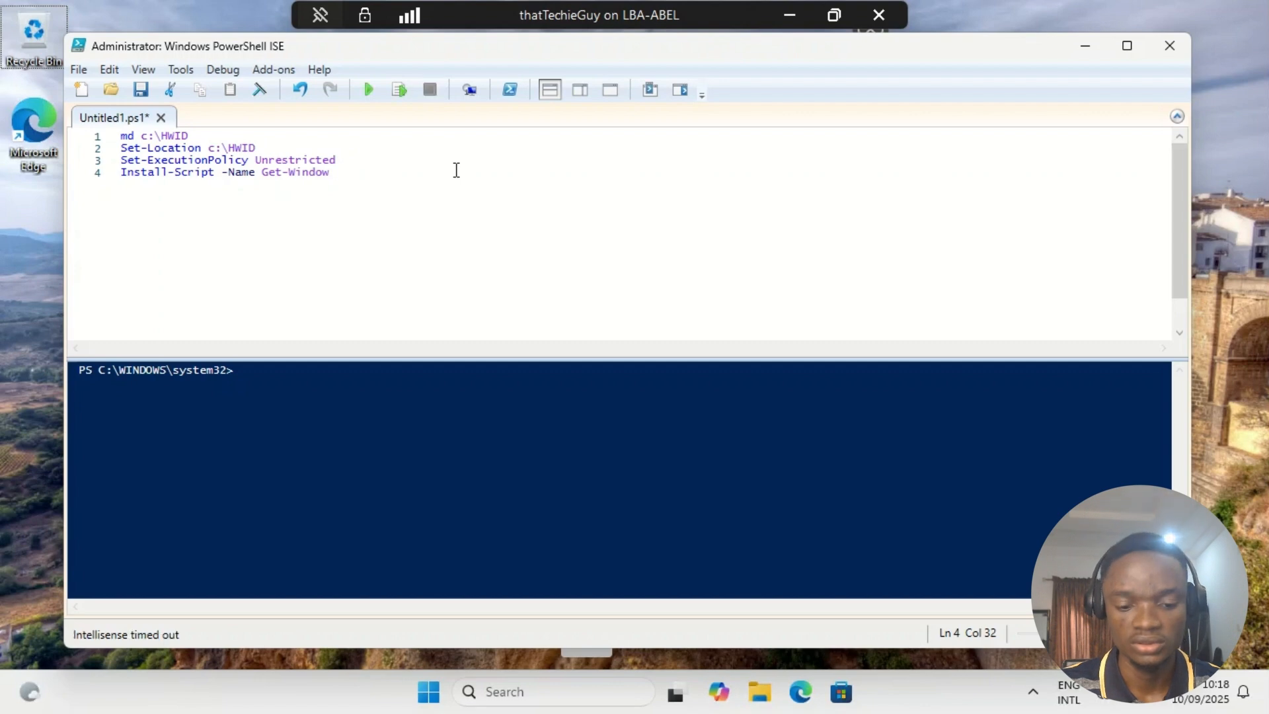
pyautogui.write('sAur')
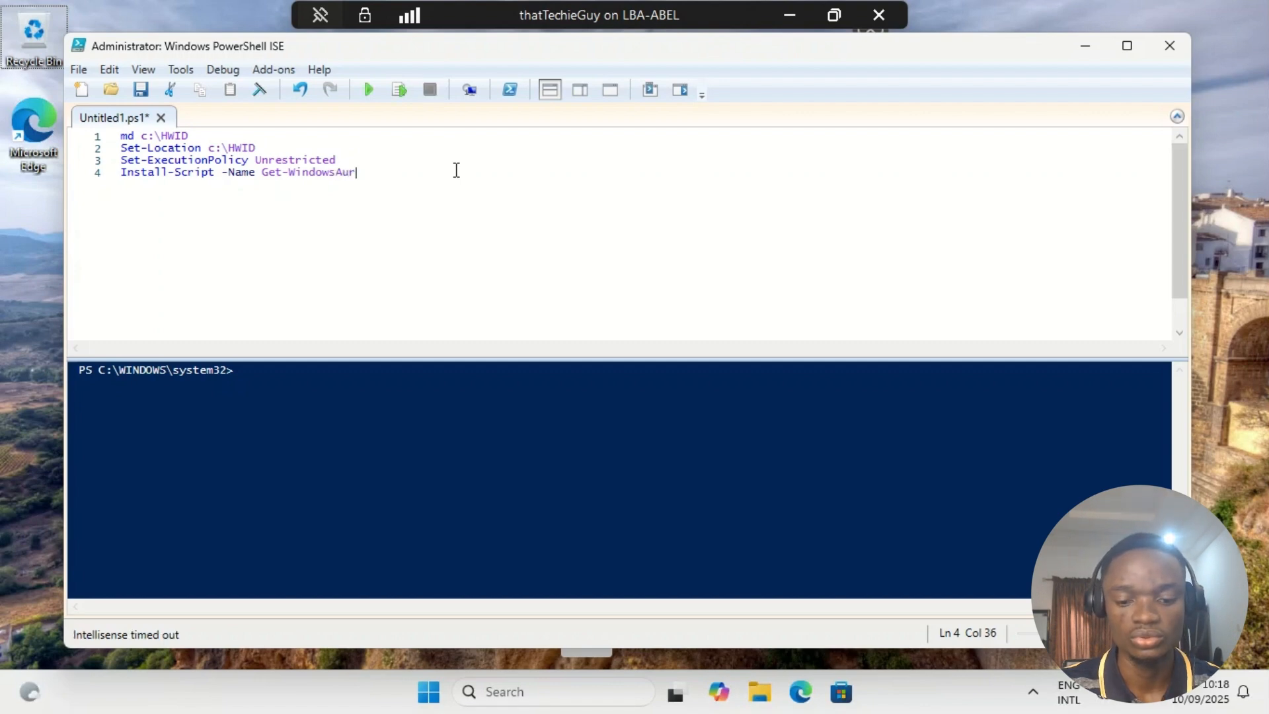
pyautogui.press('BackSpace')
pyautogui.write('toPi')
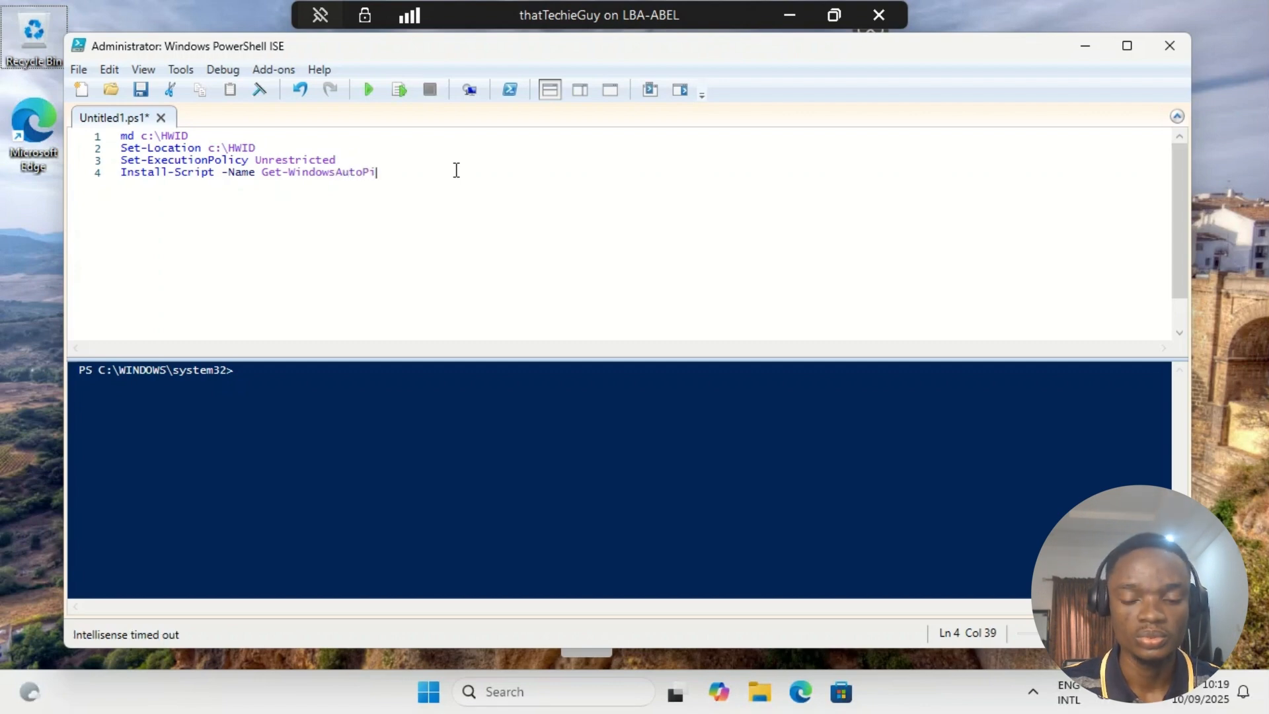
pyautogui.write('lotInfo')
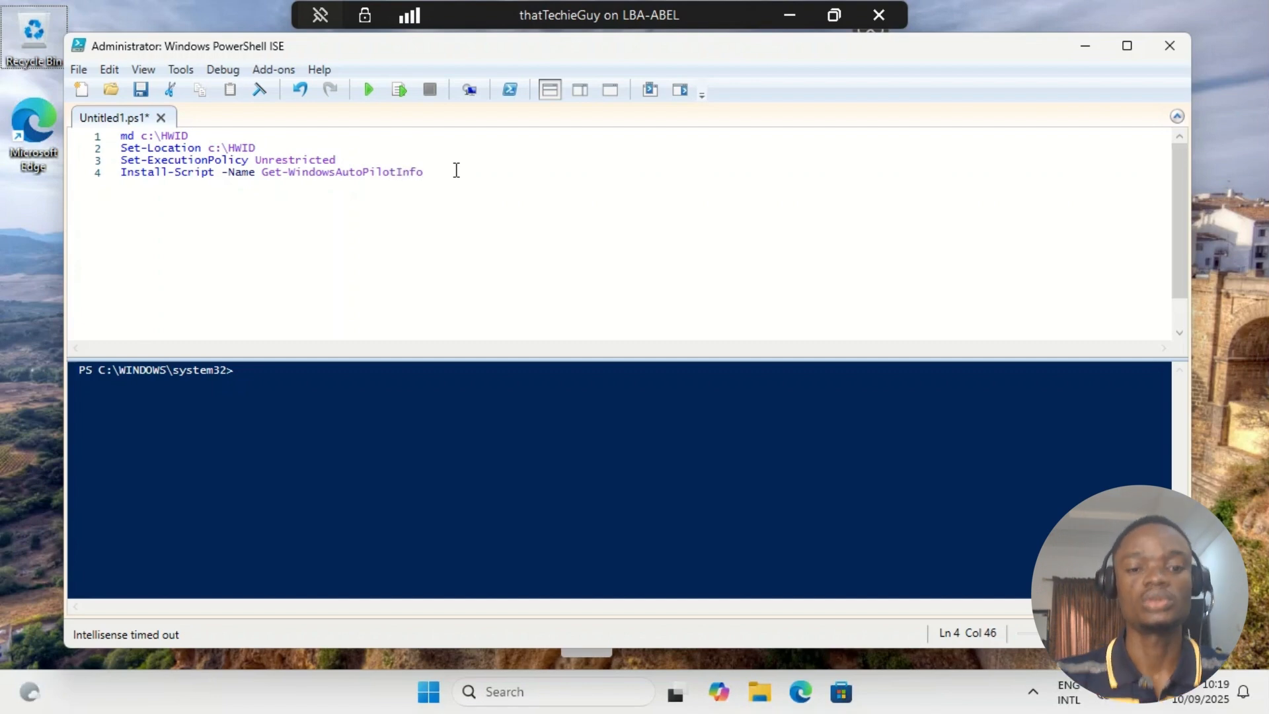
pyautogui.press('Return')
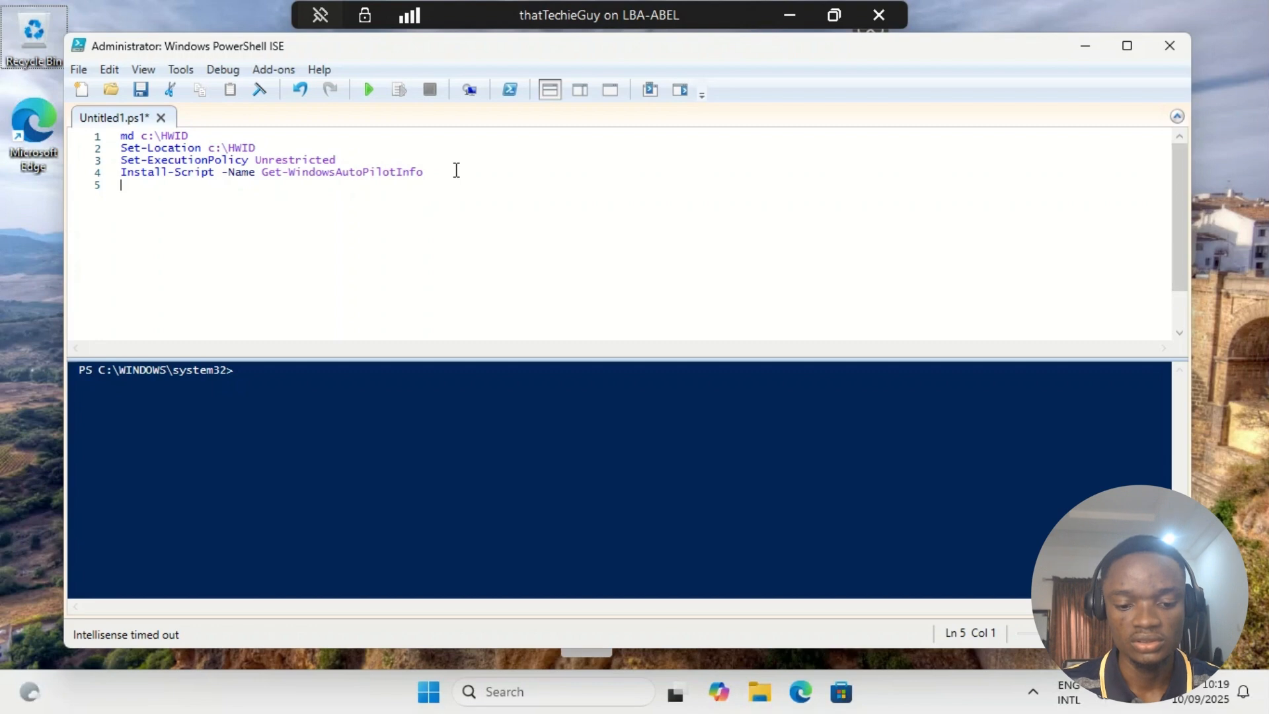
# - Start the script's fifth line with the command "Get-WindowAutoPilotInfo"
pyautogui.write('Get-')
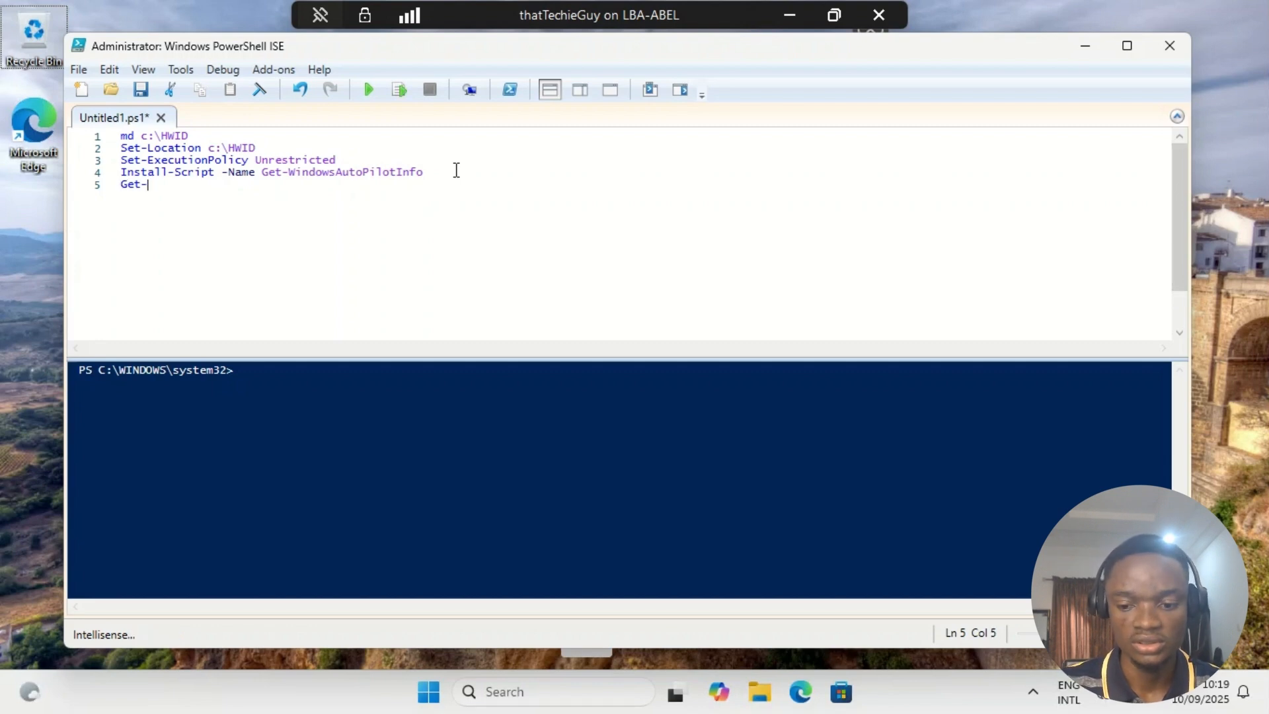
pyautogui.write('W')
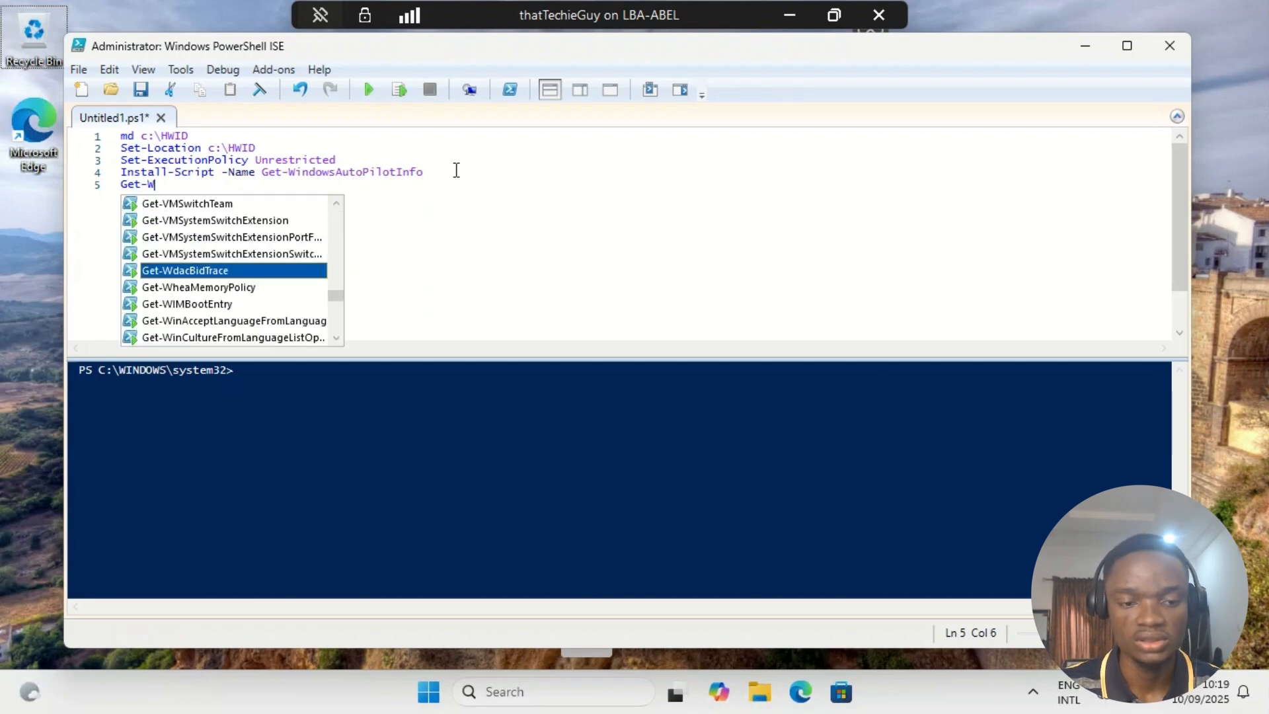
pyautogui.write('indow')
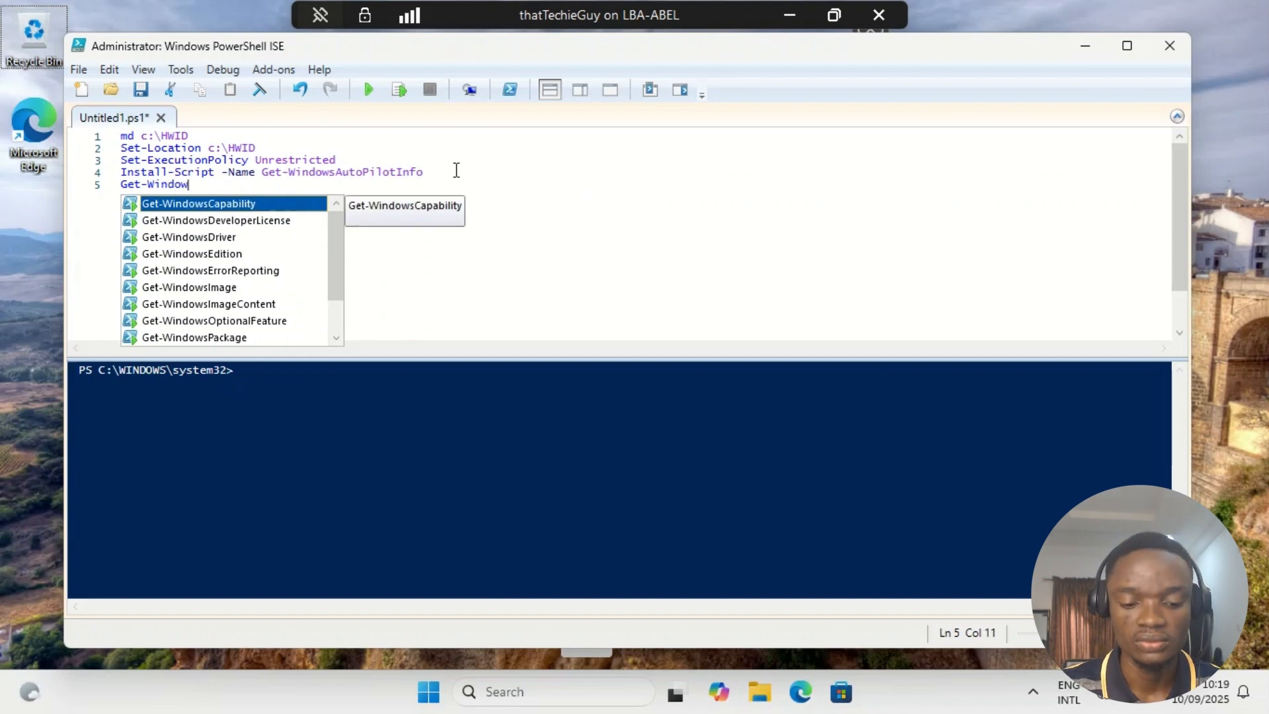
pyautogui.write('AutoP')
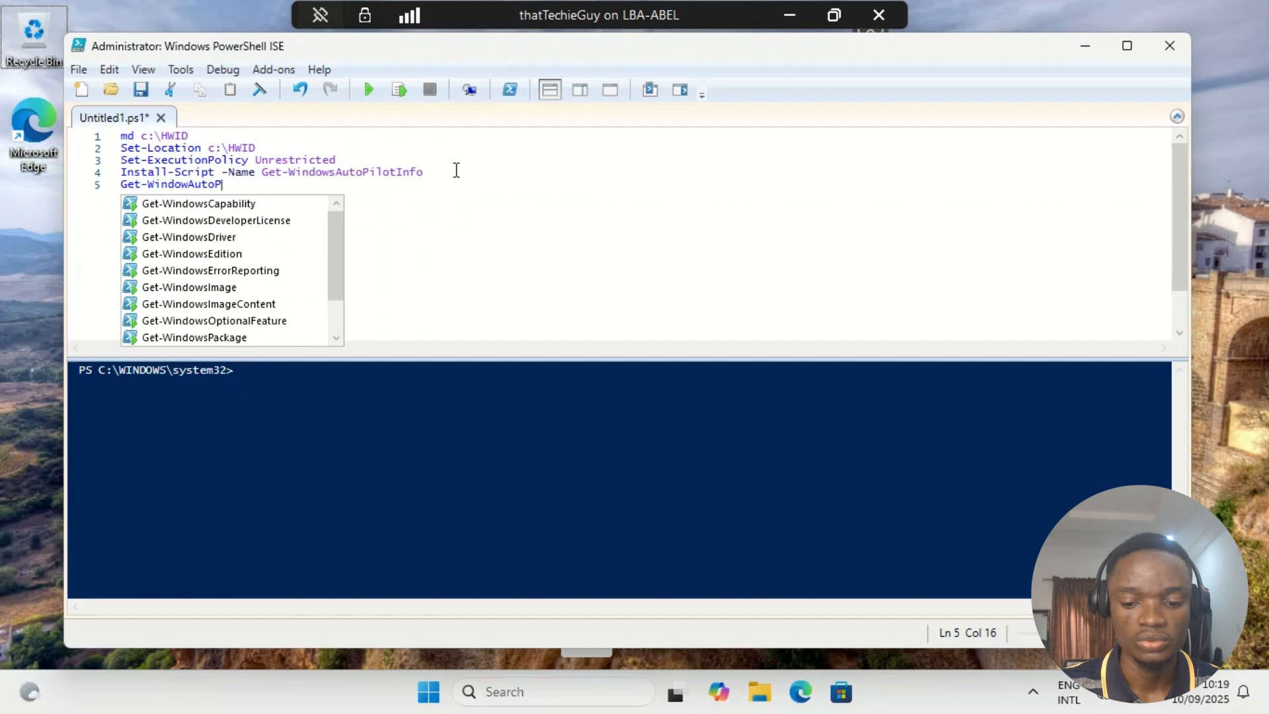
pyautogui.write('ilotInf')
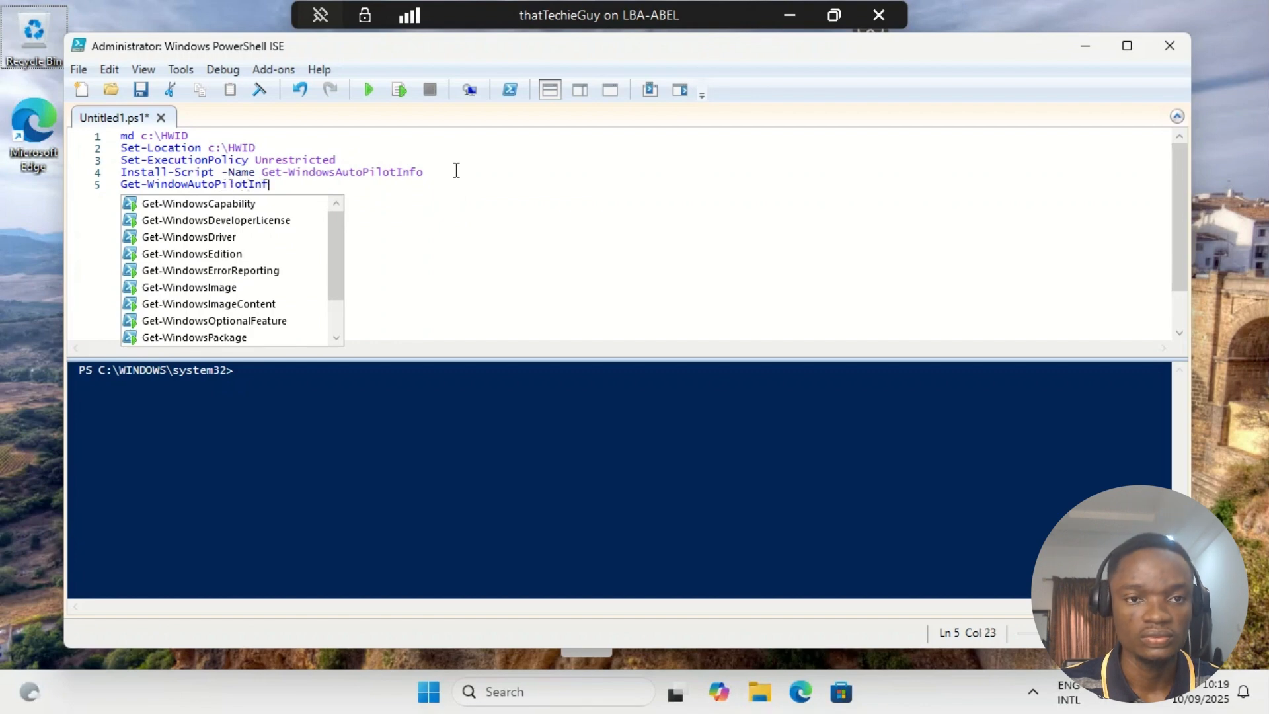
pyautogui.write('o')
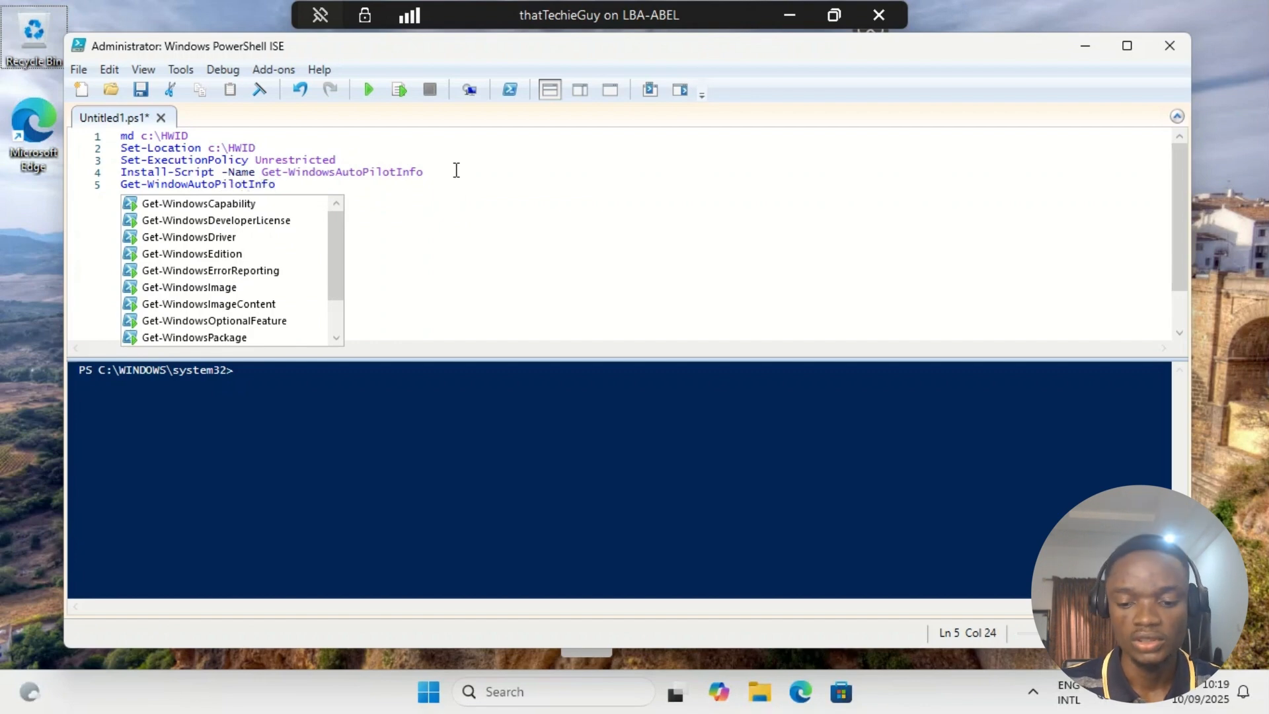
pyautogui.write(' -Out')
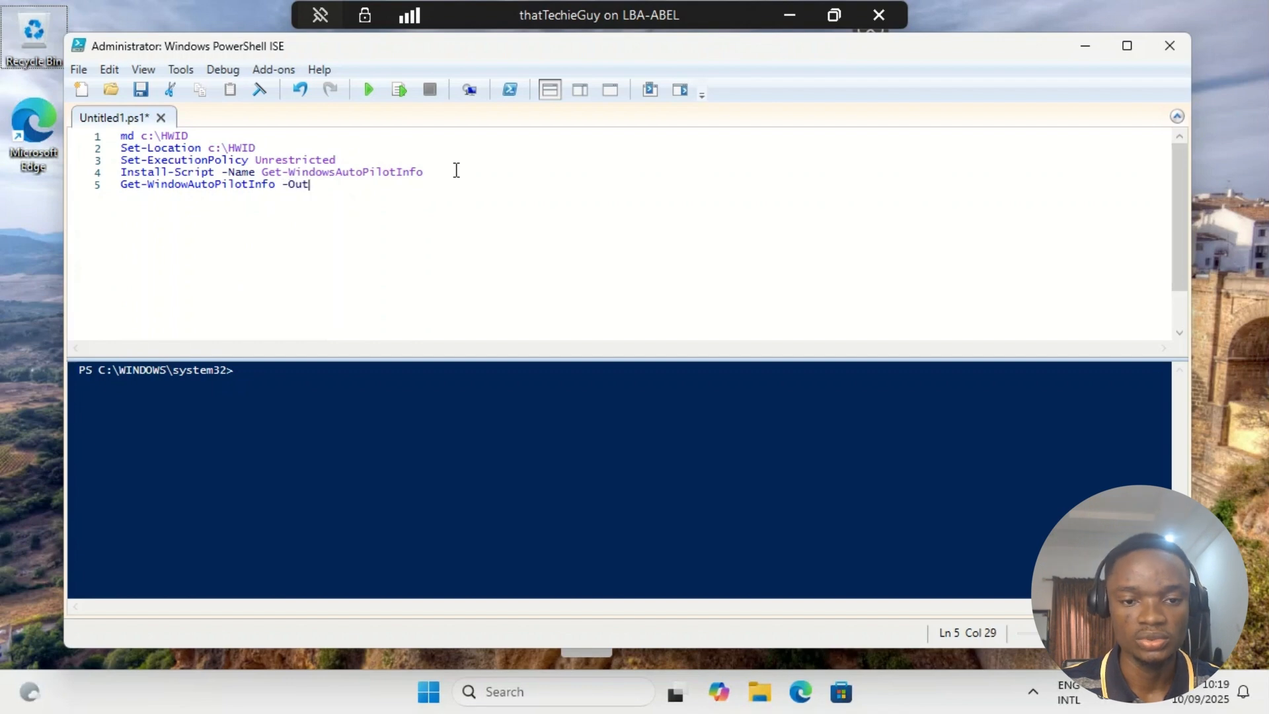
pyautogui.write('put')
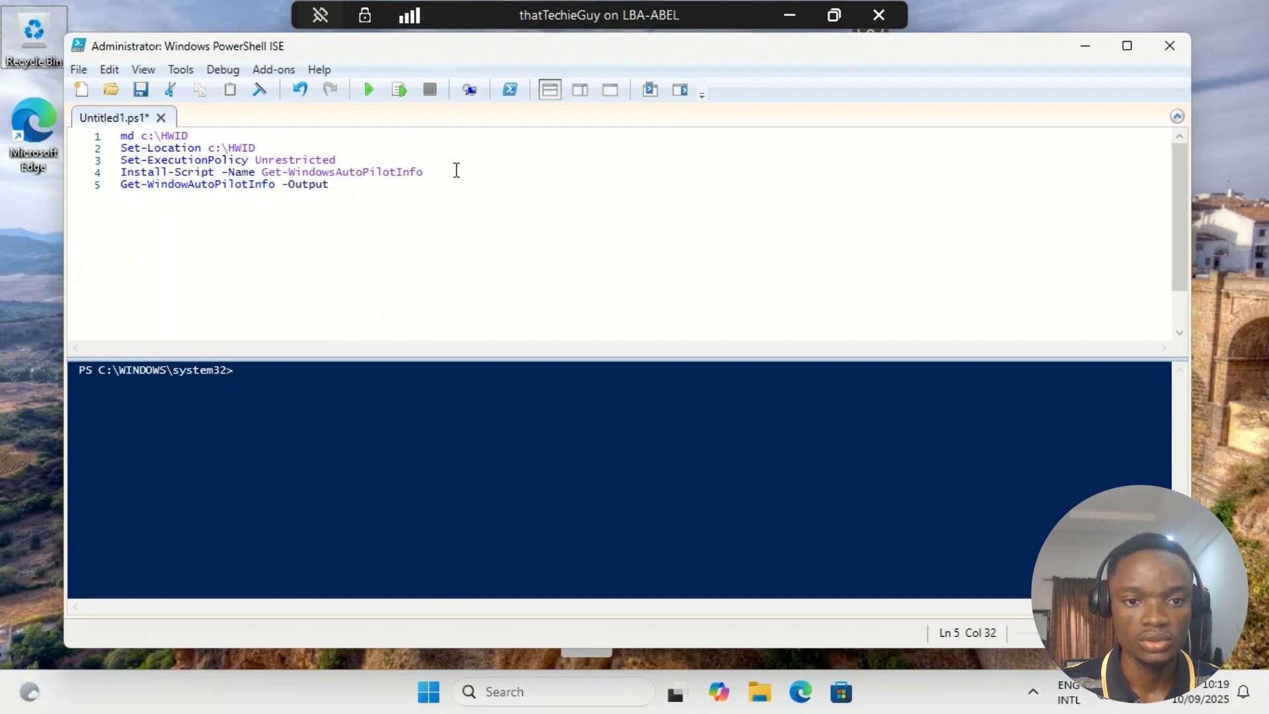
pyautogui.write('Fi')
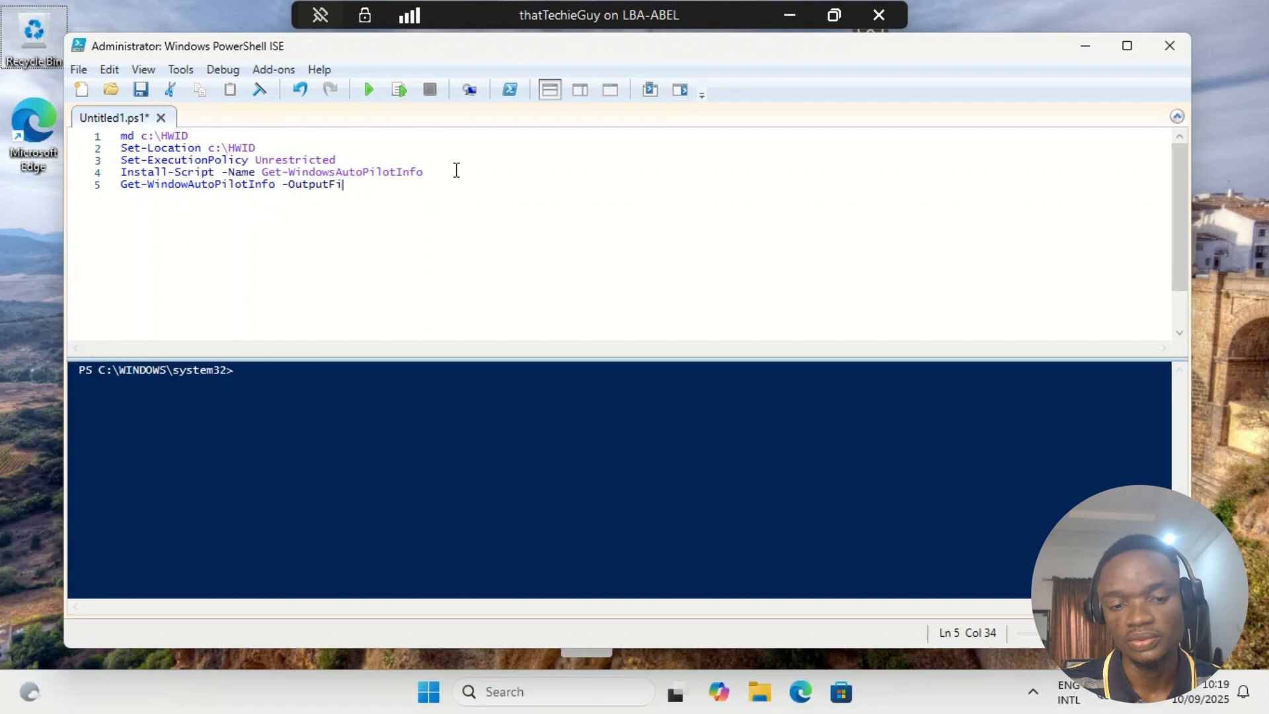
pyautogui.write('le Device')
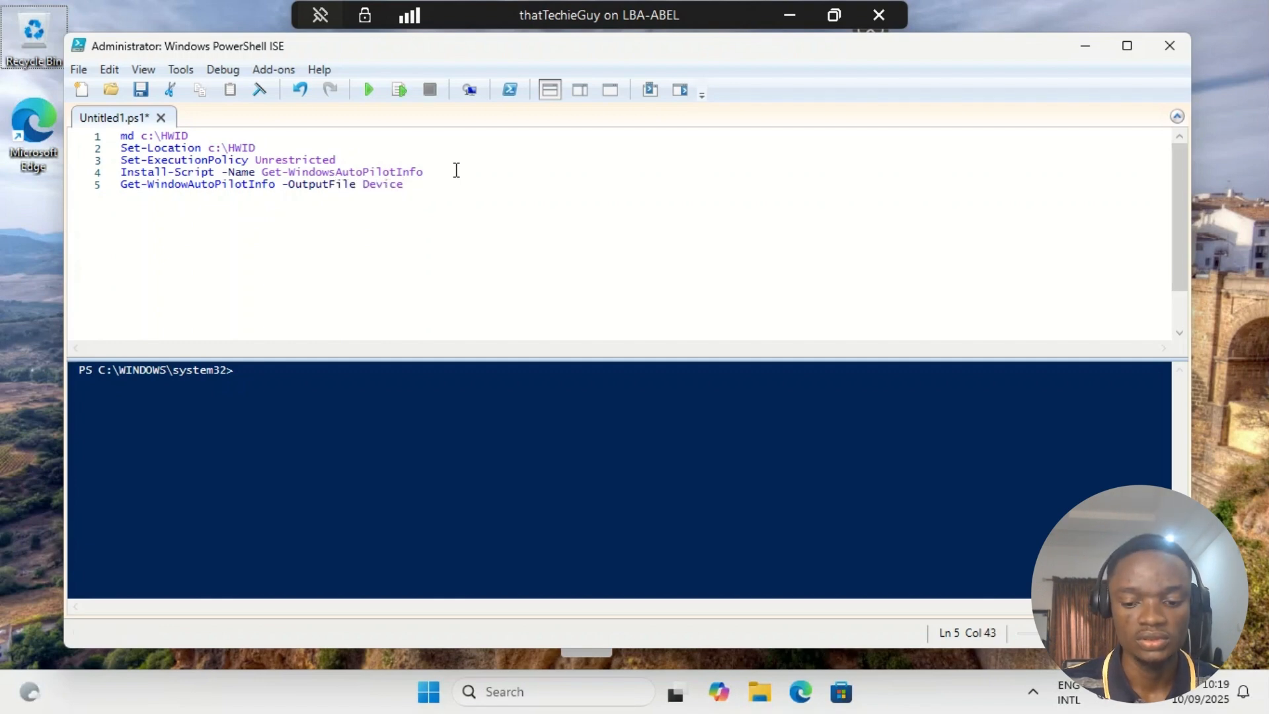
pyautogui.write('.cs')
# - Append "-OutputFile DeviceID.csv" to the fifth line so the hardware details are exported to a CSV file
pyautogui.press('BackSpace')
pyautogui.press('BackSpace')
pyautogui.press('BackSpace')
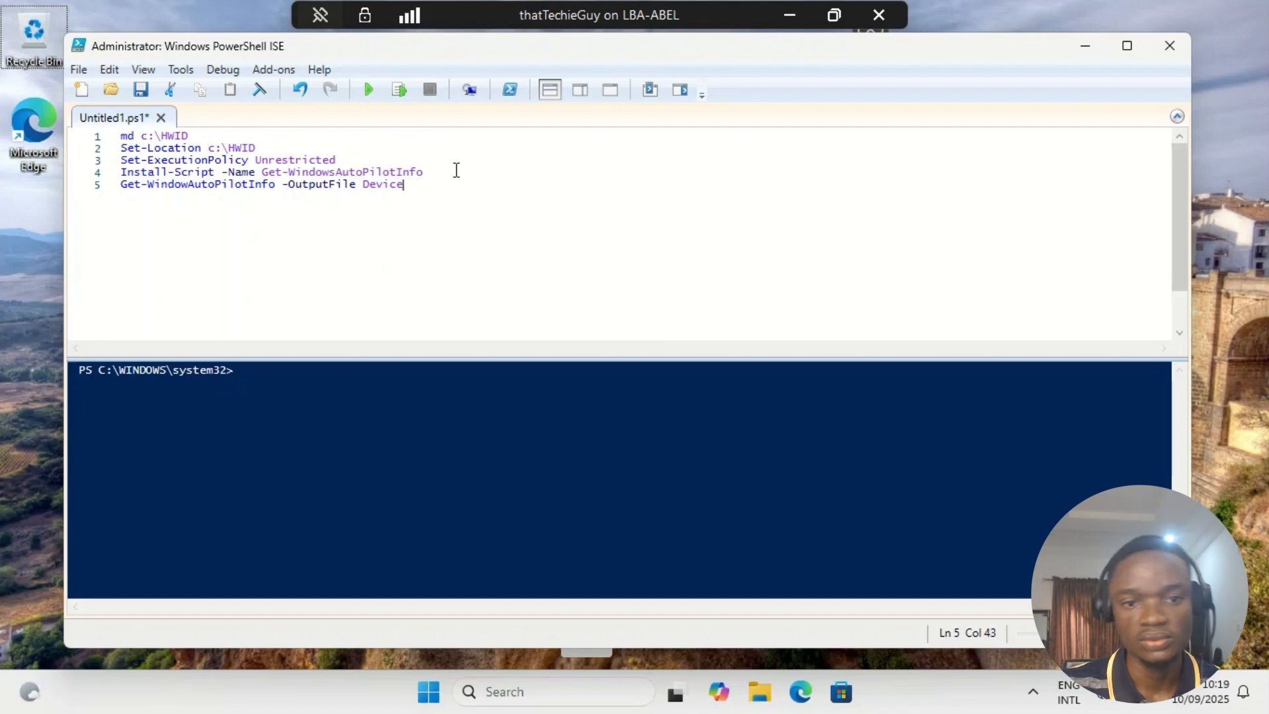
pyautogui.write('ID.')
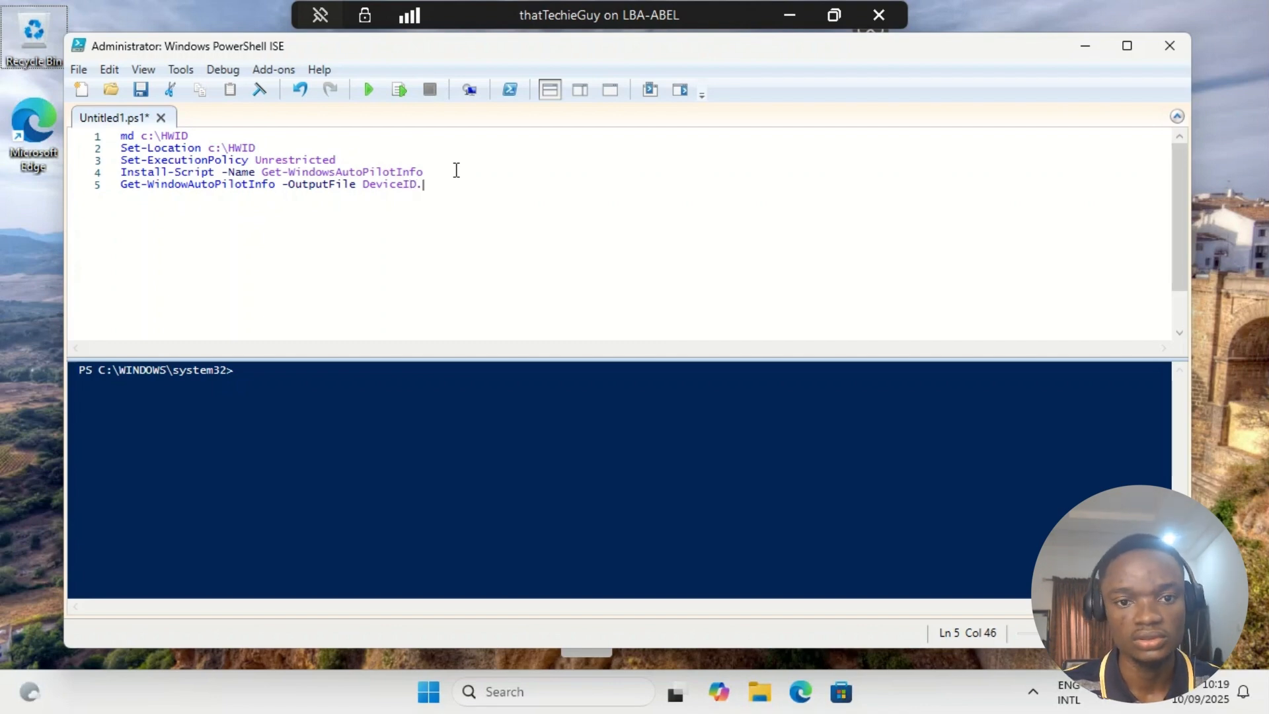
pyautogui.write('csv')
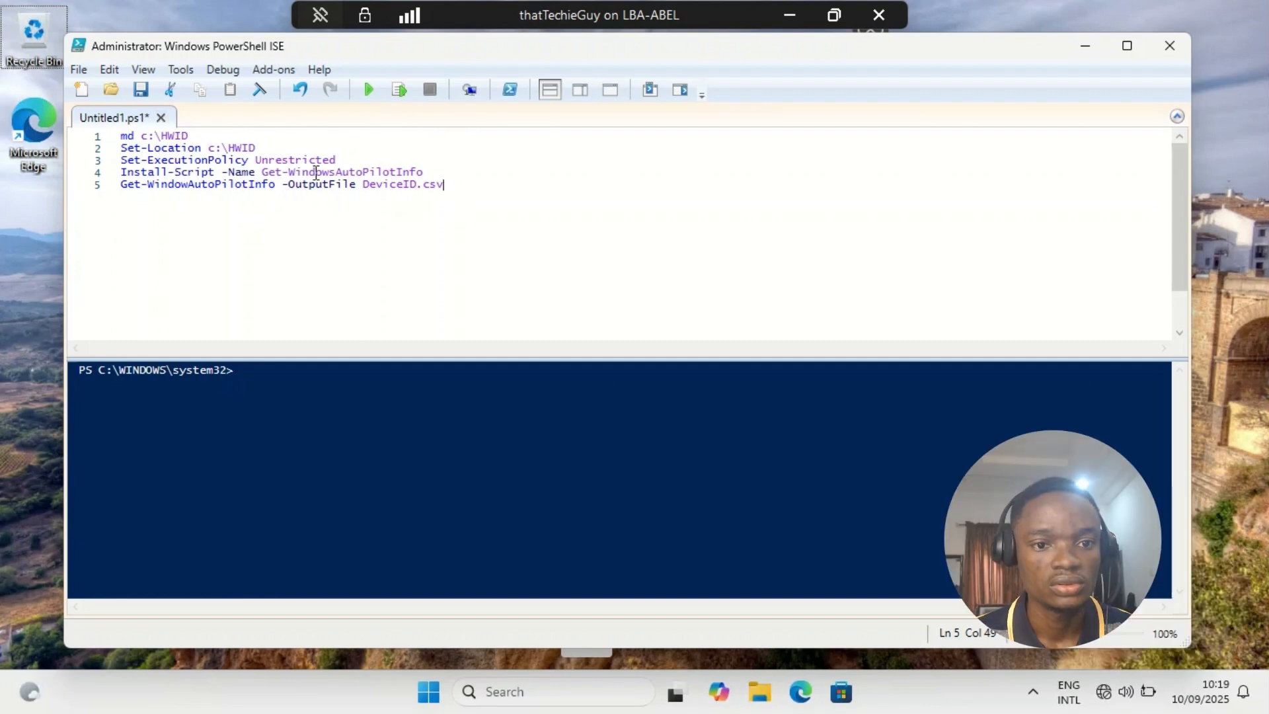
# - Correct the last line's command to Get-WindowsAutoPilotInfo by adding the missing "s", and run the whole script
pyautogui.click(186, 184)
pyautogui.write('s')
pyautogui.click(368, 89)
pyautogui.click(513, 374)
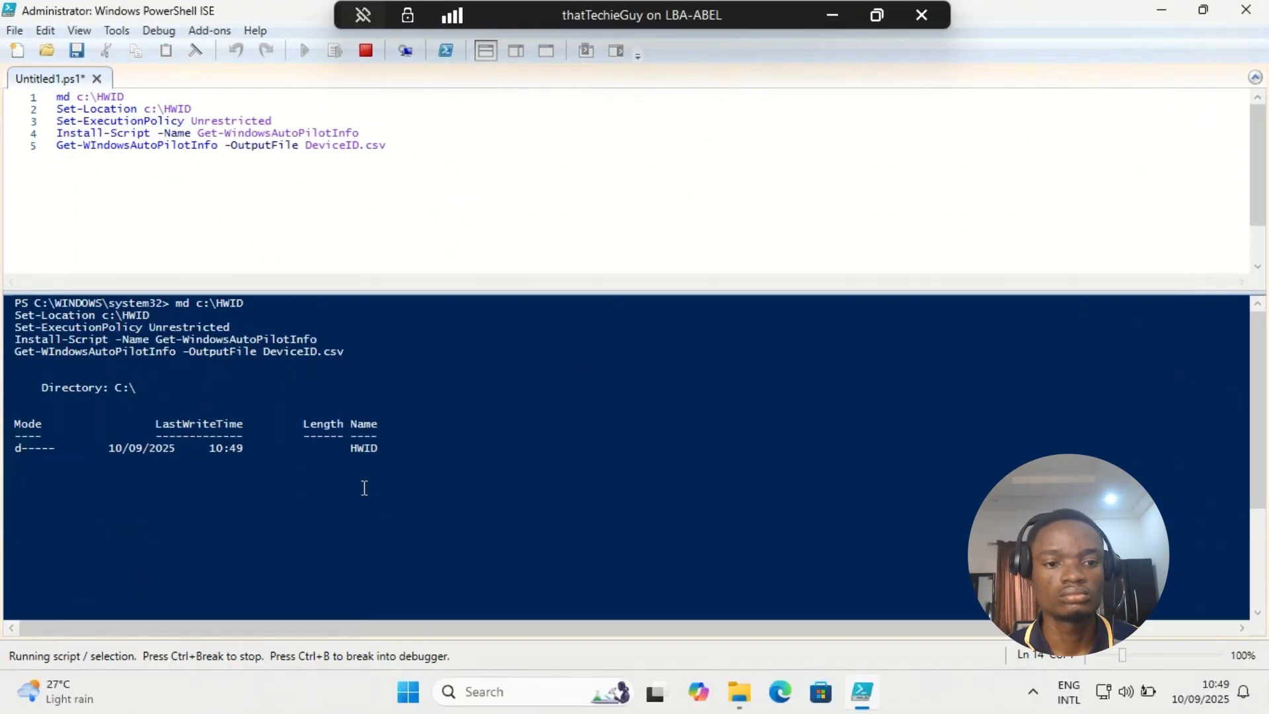
# - Switch to File Explorer and open the HWID folder on Local Disk (C:) to check the exported file
pyautogui.press('super+e')
pyautogui.doubleClick(400, 251)
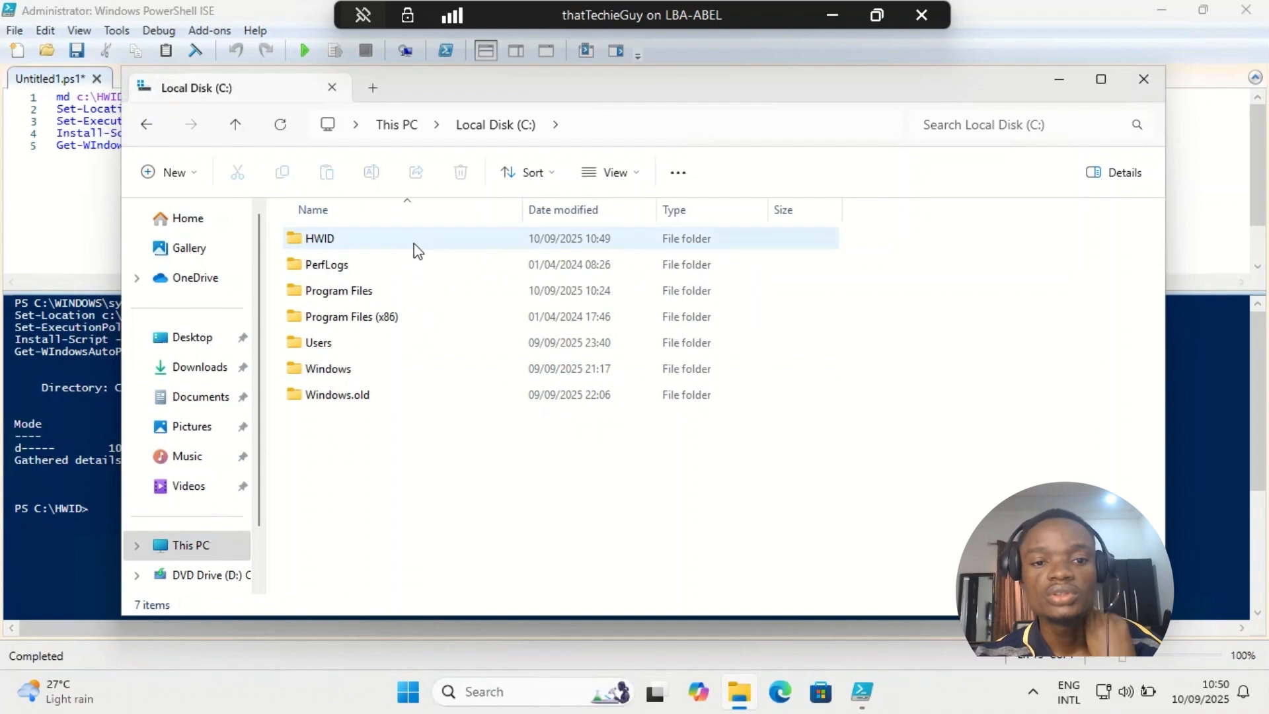
pyautogui.doubleClick(396, 248)
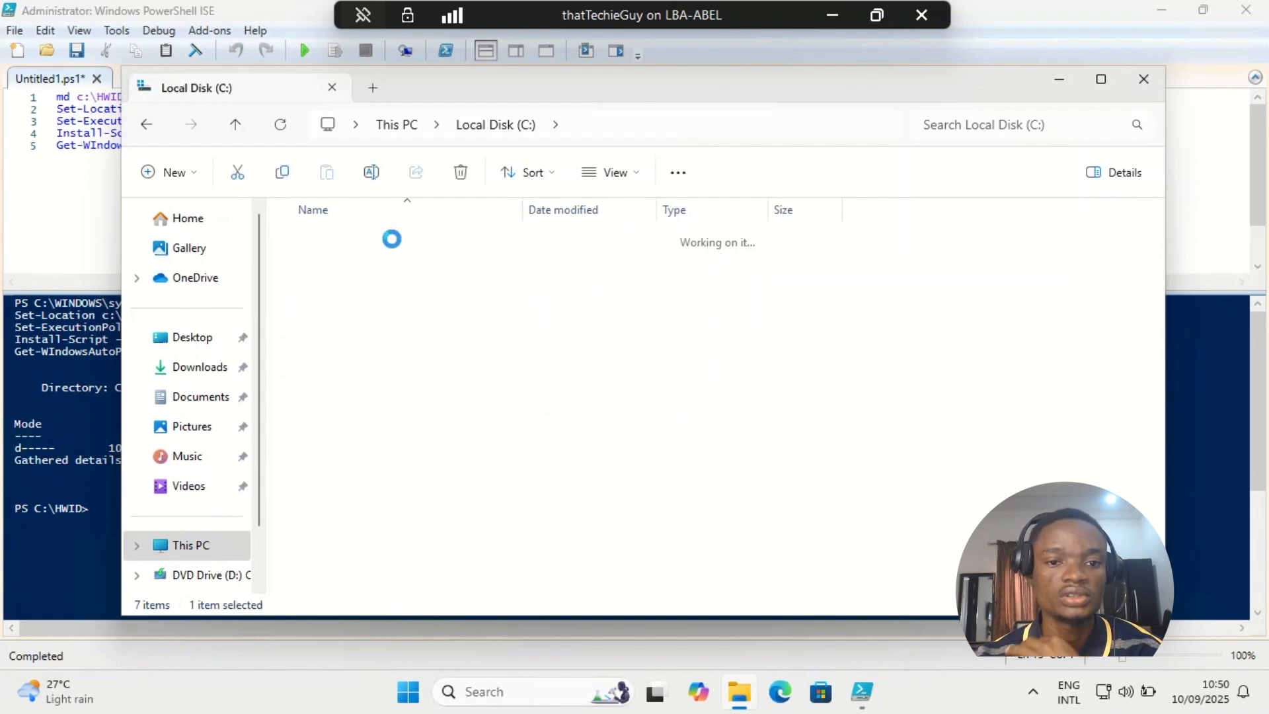
pyautogui.click(442, 246)
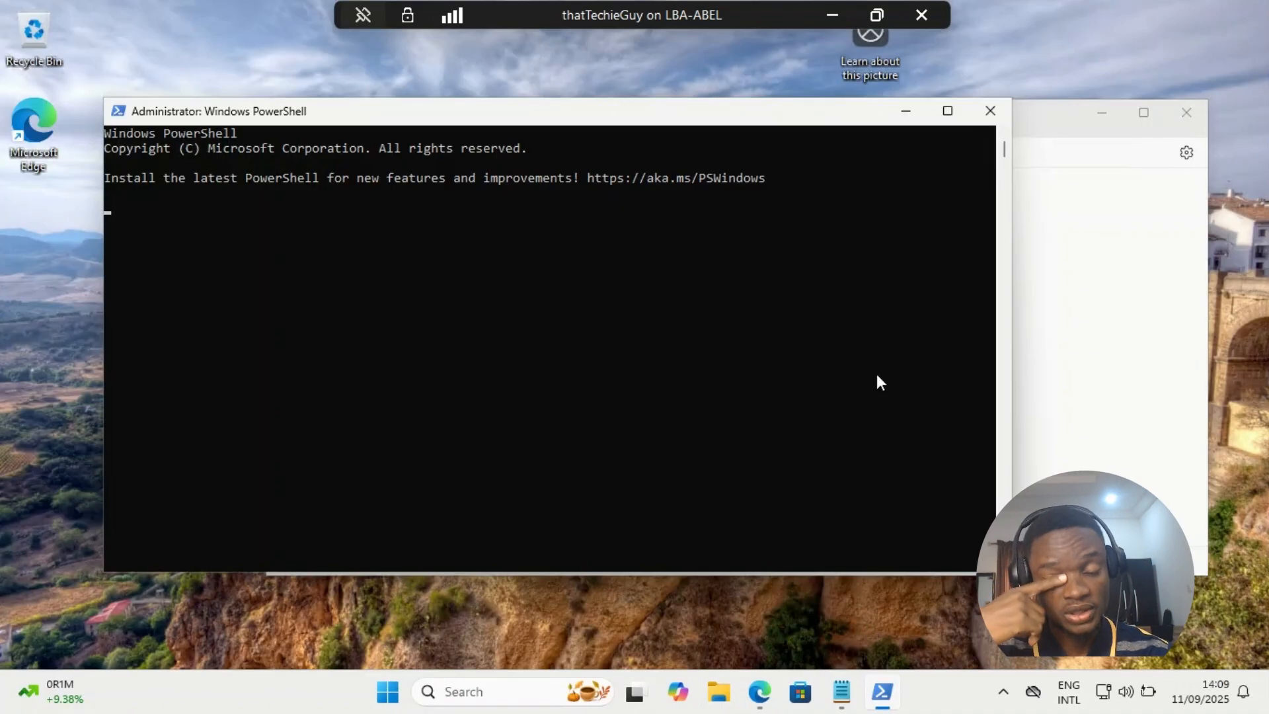
# - Maximize the administrator PowerShell window and enter the command "Get-WindowsAutoPilotInfo" at the prompt
pyautogui.click(947, 110)
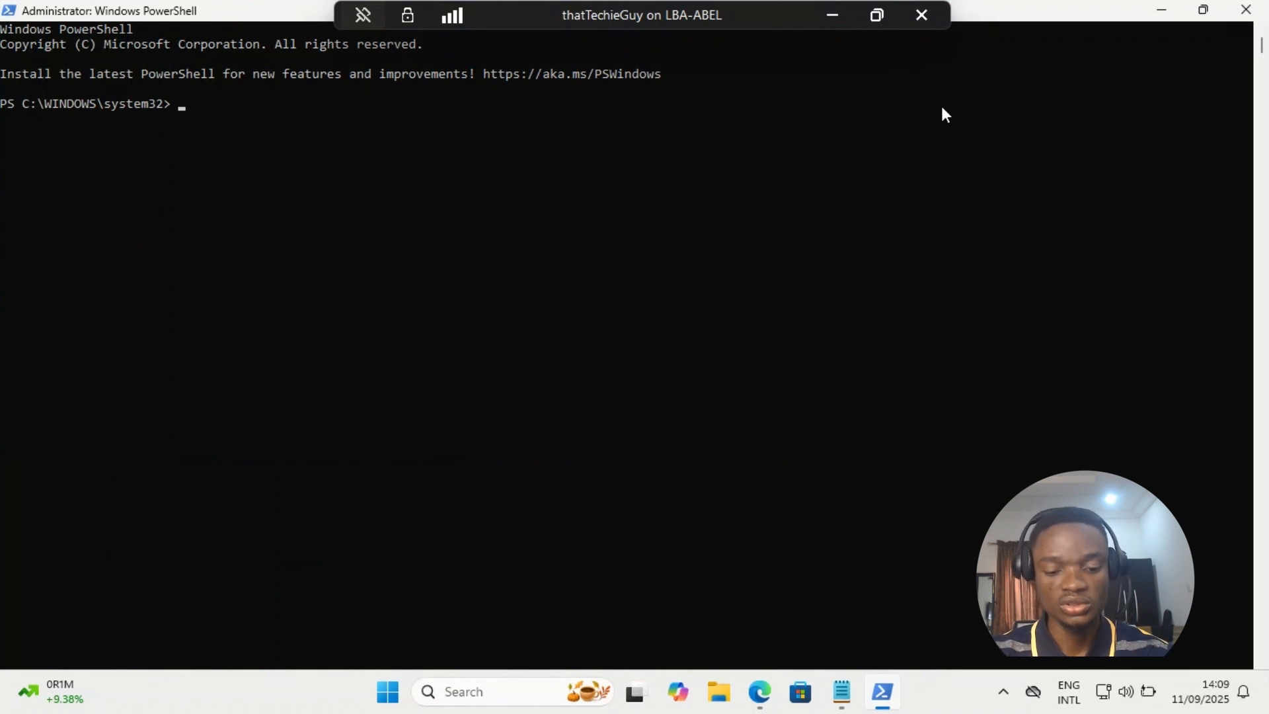
pyautogui.write('get')
pyautogui.press('BackSpace')
pyautogui.press('BackSpace')
pyautogui.press('BackSpace')
pyautogui.write('G')
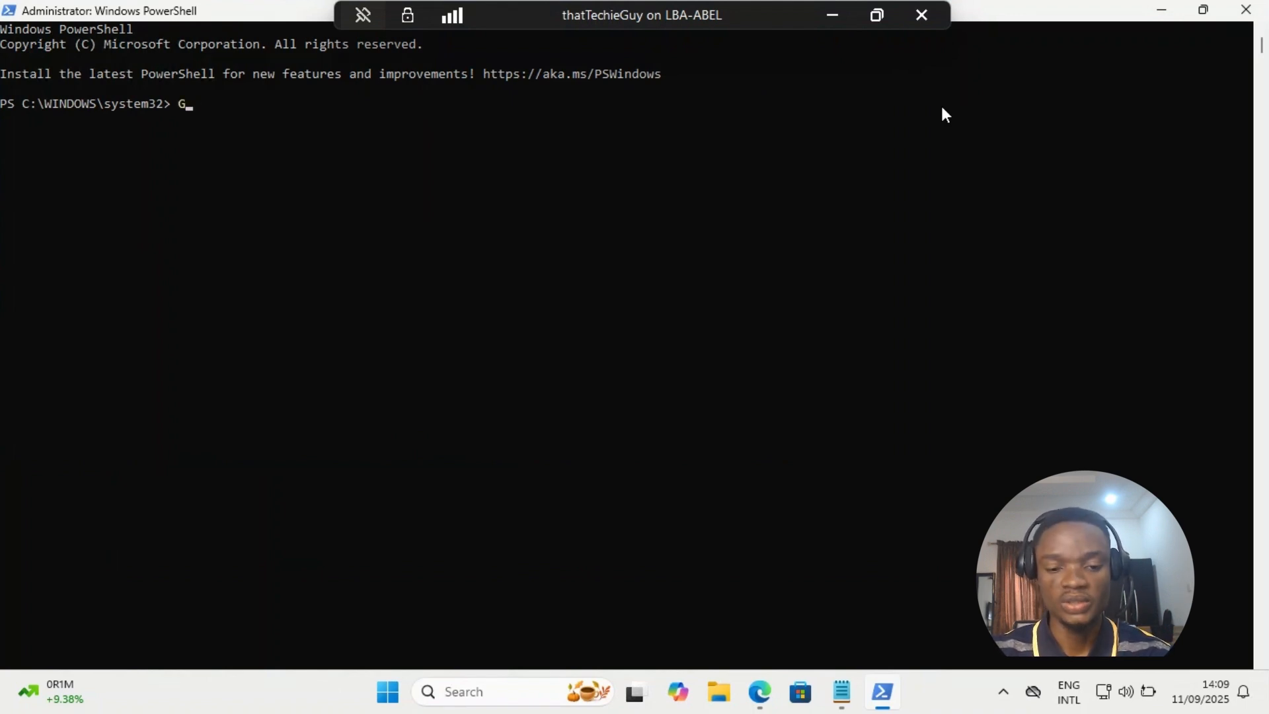
pyautogui.write('et-Win')
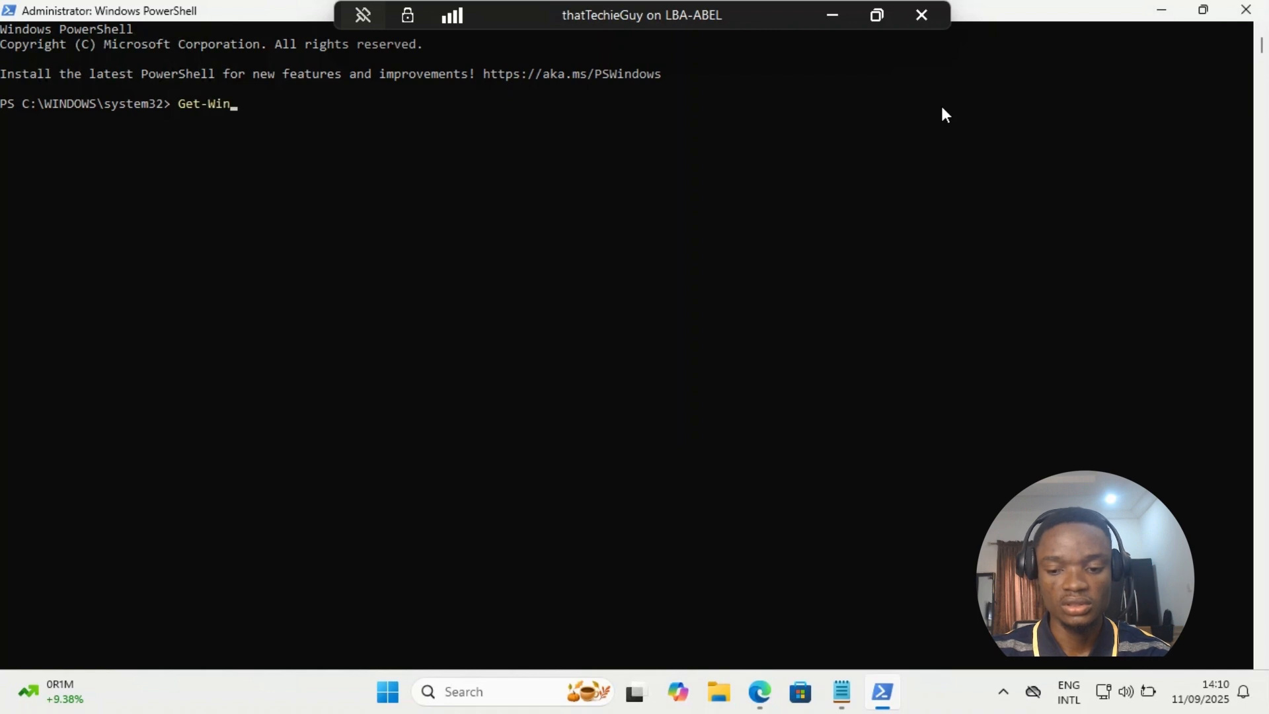
pyautogui.write('dowsAuto')
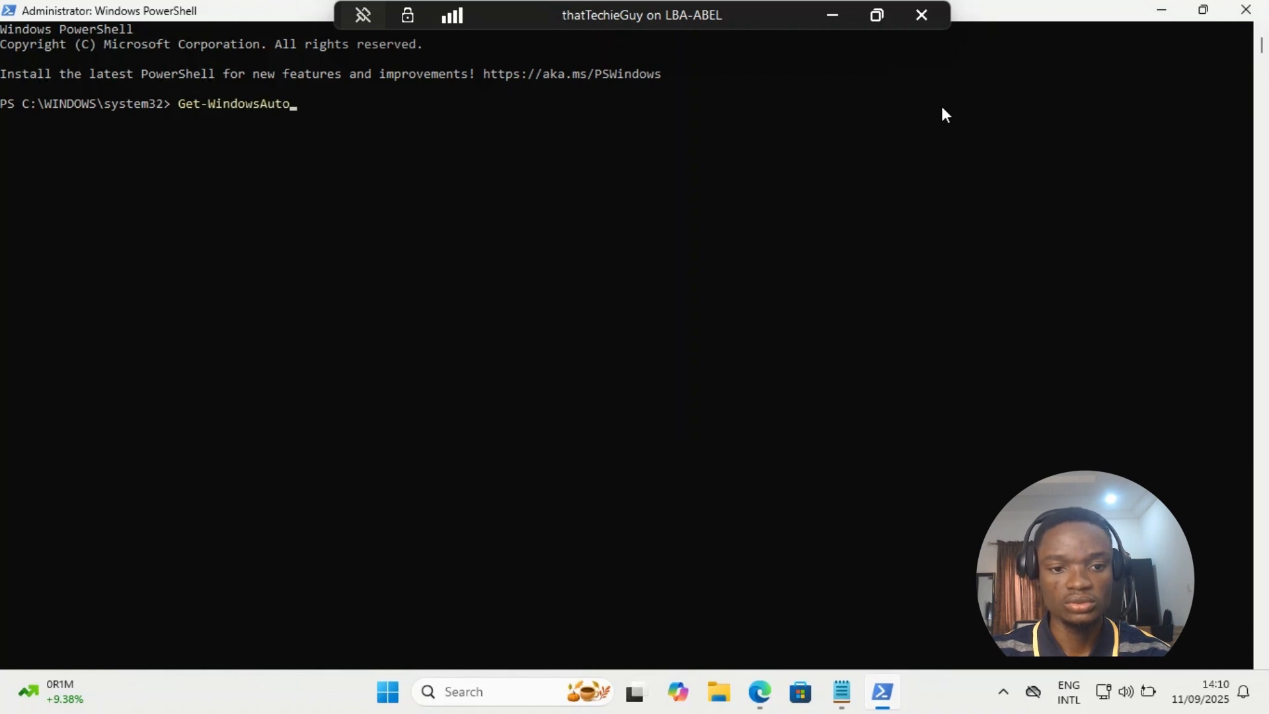
pyautogui.write('Pil')
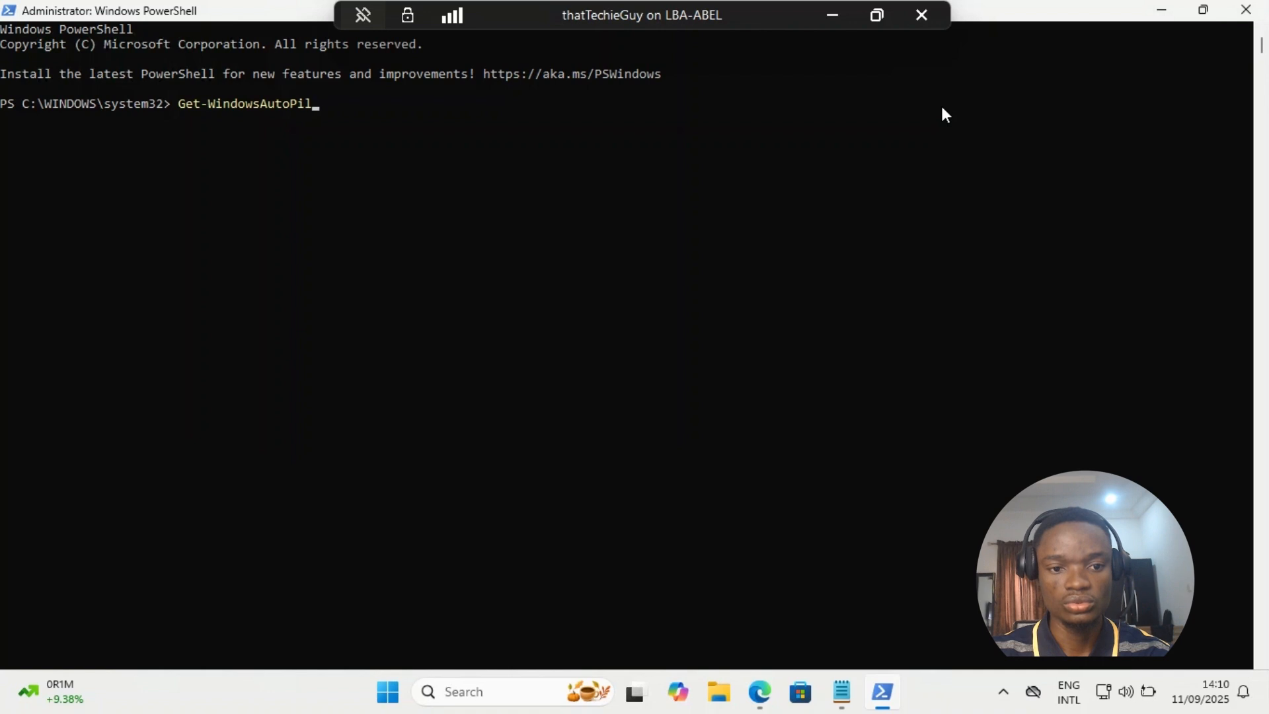
pyautogui.write('otInfo')
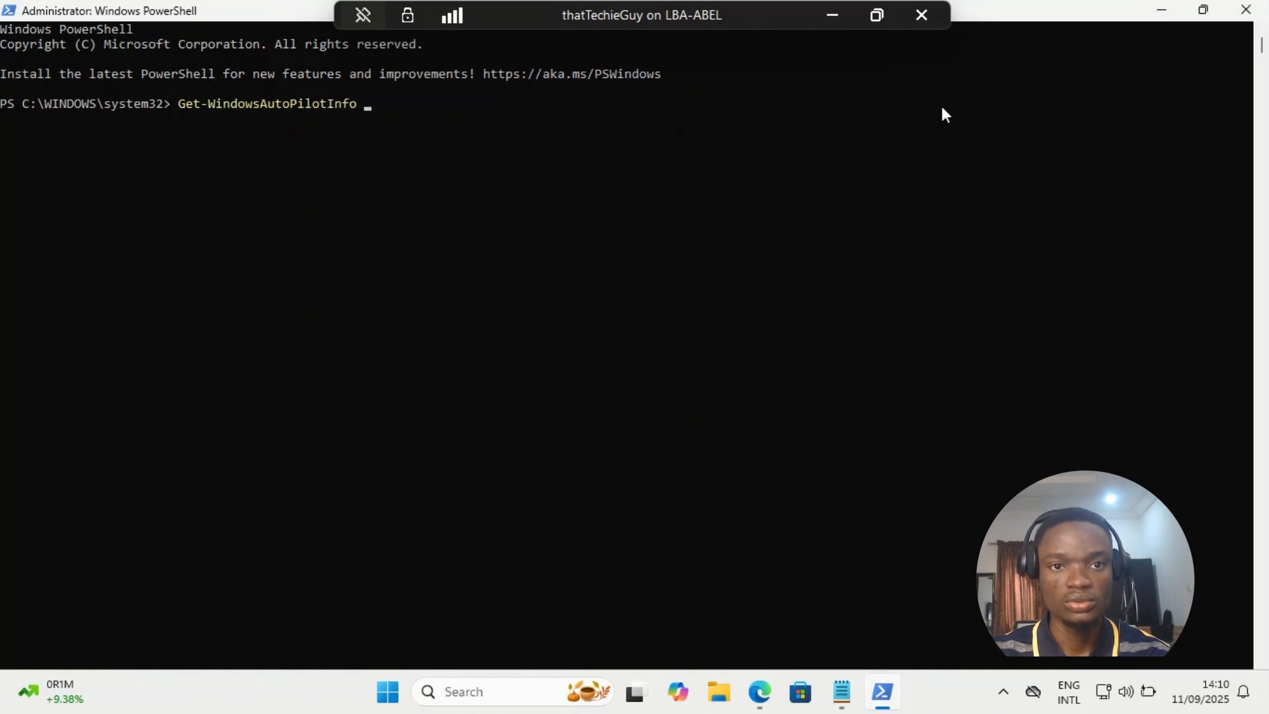
pyautogui.write(' -Online')
# - Add the "-Online" parameter, run the command and proceed through the Microsoft account sign-in to upload the device
pyautogui.press('Return')
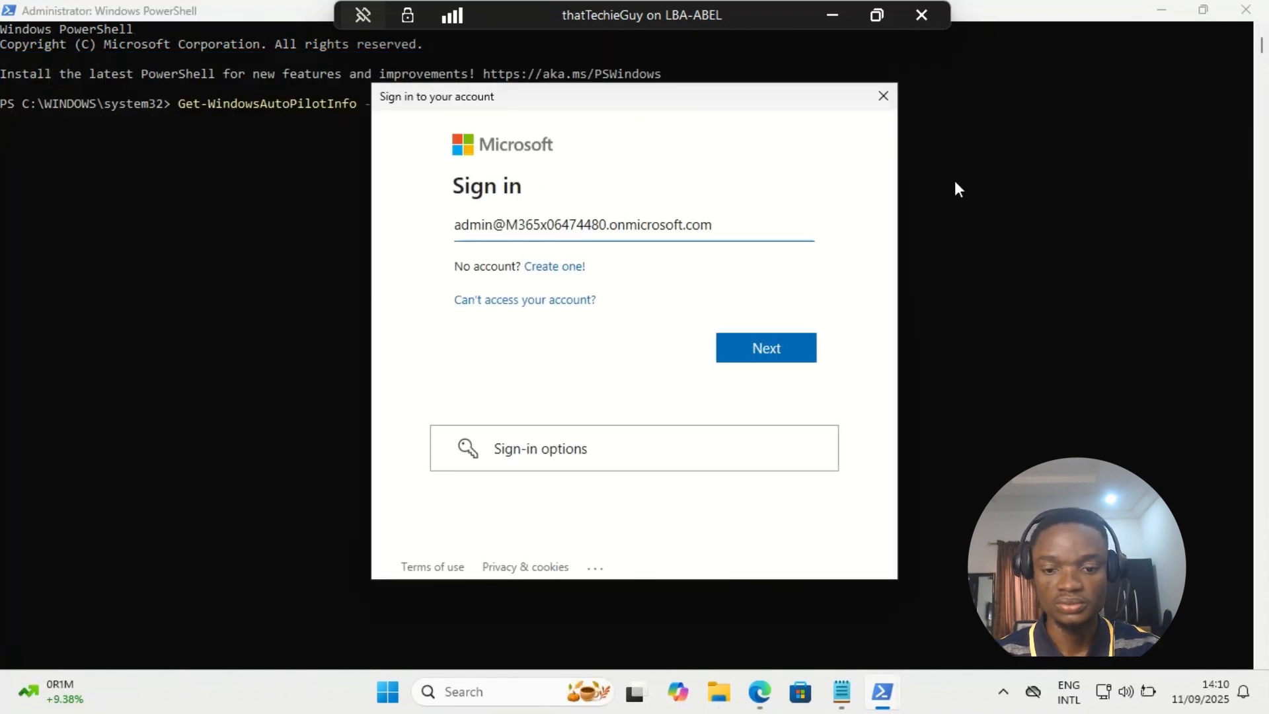
pyautogui.press('Return')
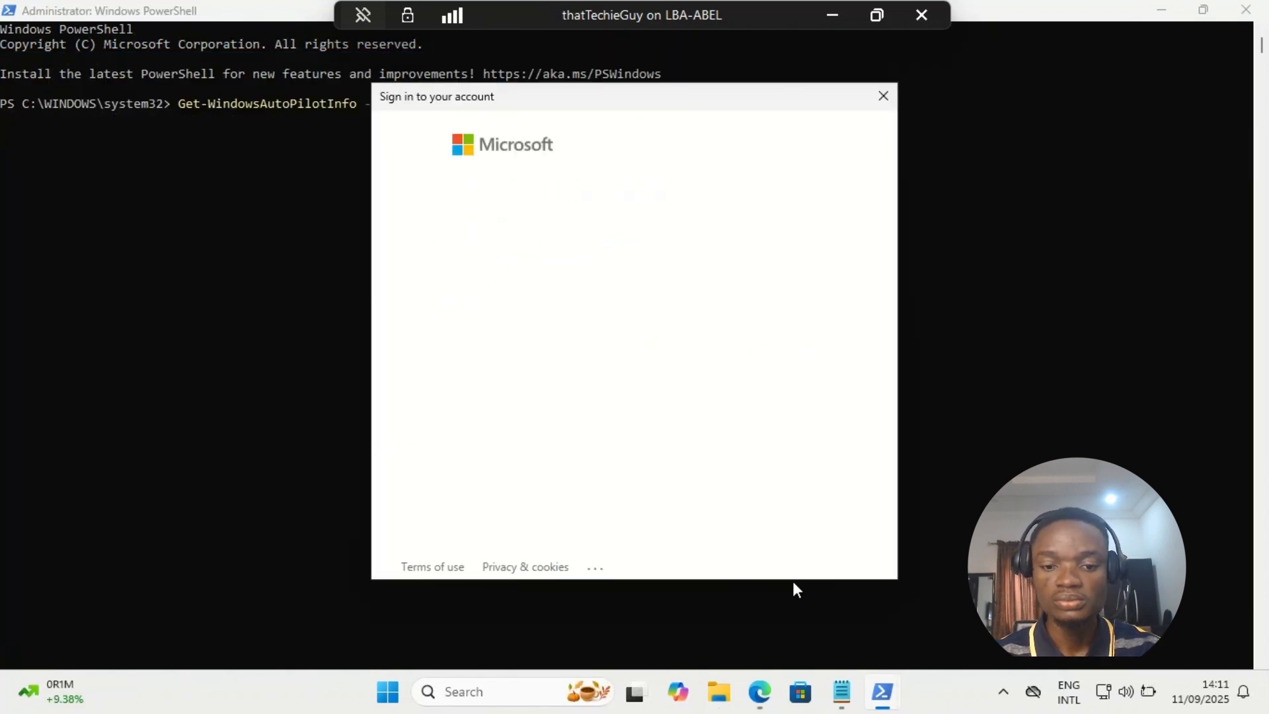
pyautogui.click(753, 350)
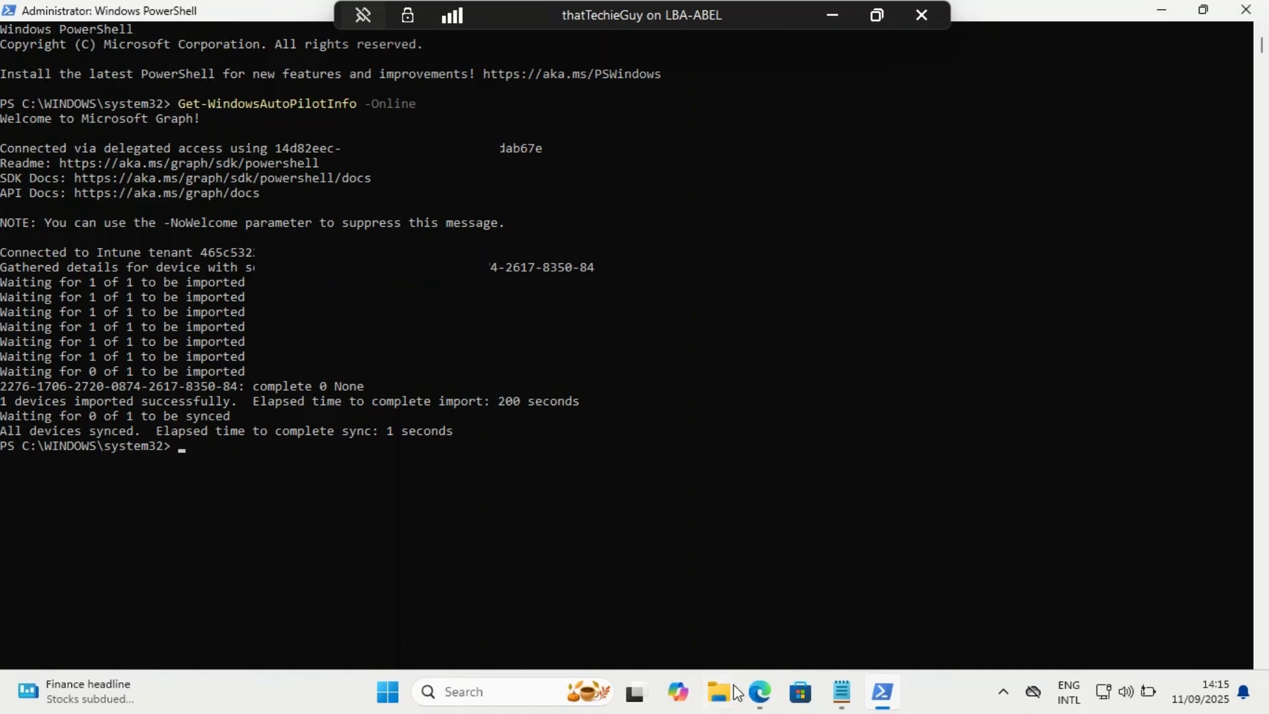
# - Switch to Microsoft Edge and open the Intune admin center at intune.microsoft.com
pyautogui.click(760, 691)
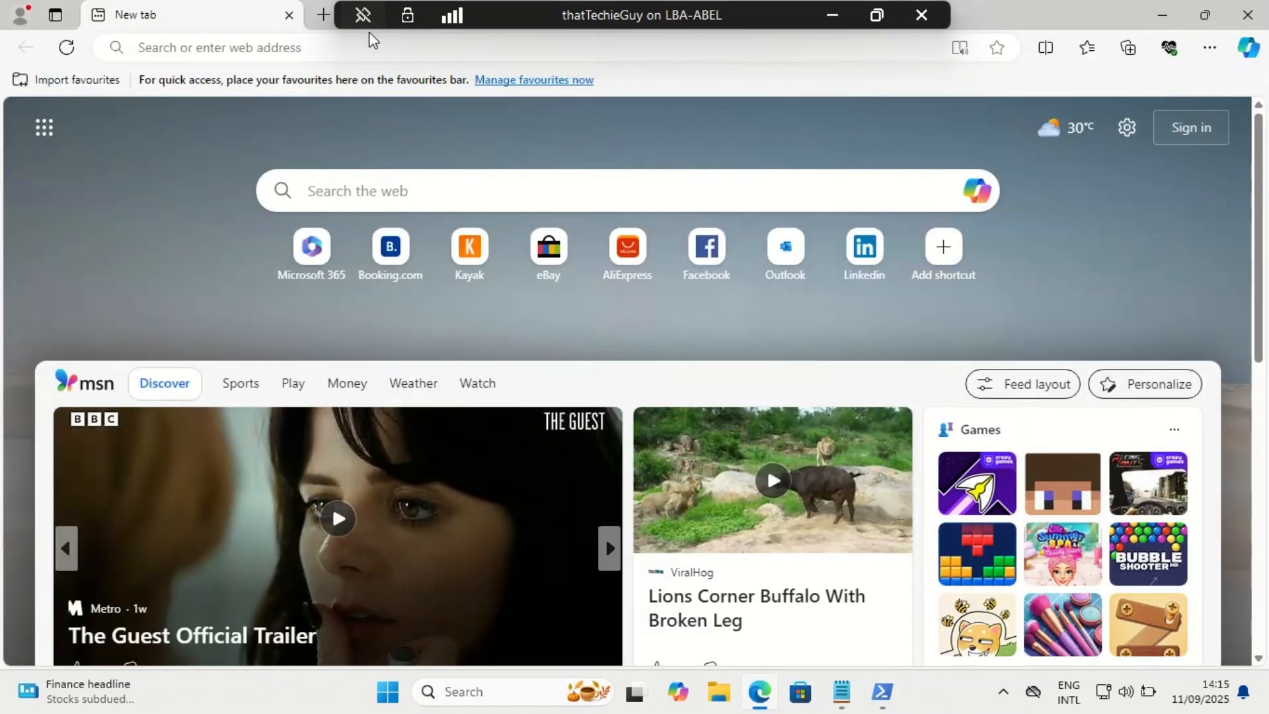
pyautogui.click(368, 50)
pyautogui.write('intune.microsoft.com/#home')
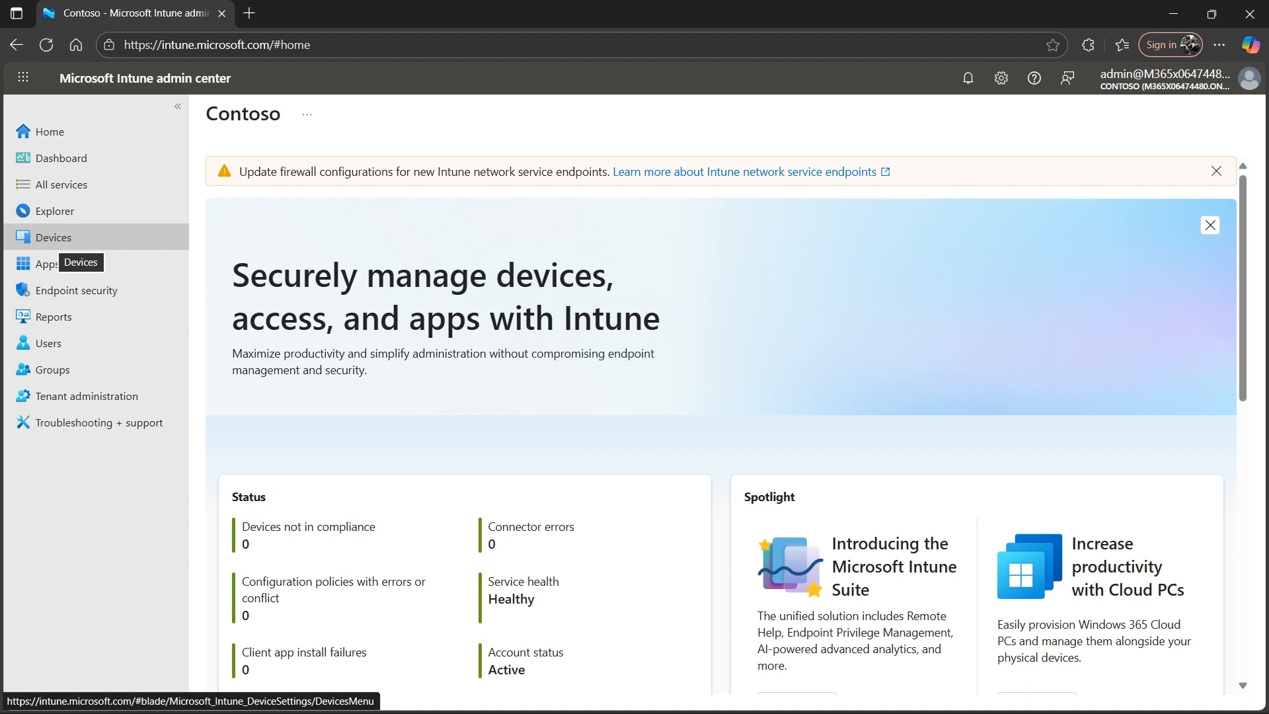
# - Open the Windows Autopilot devices list from the Windows enrollment options for devices
pyautogui.click(54, 239)
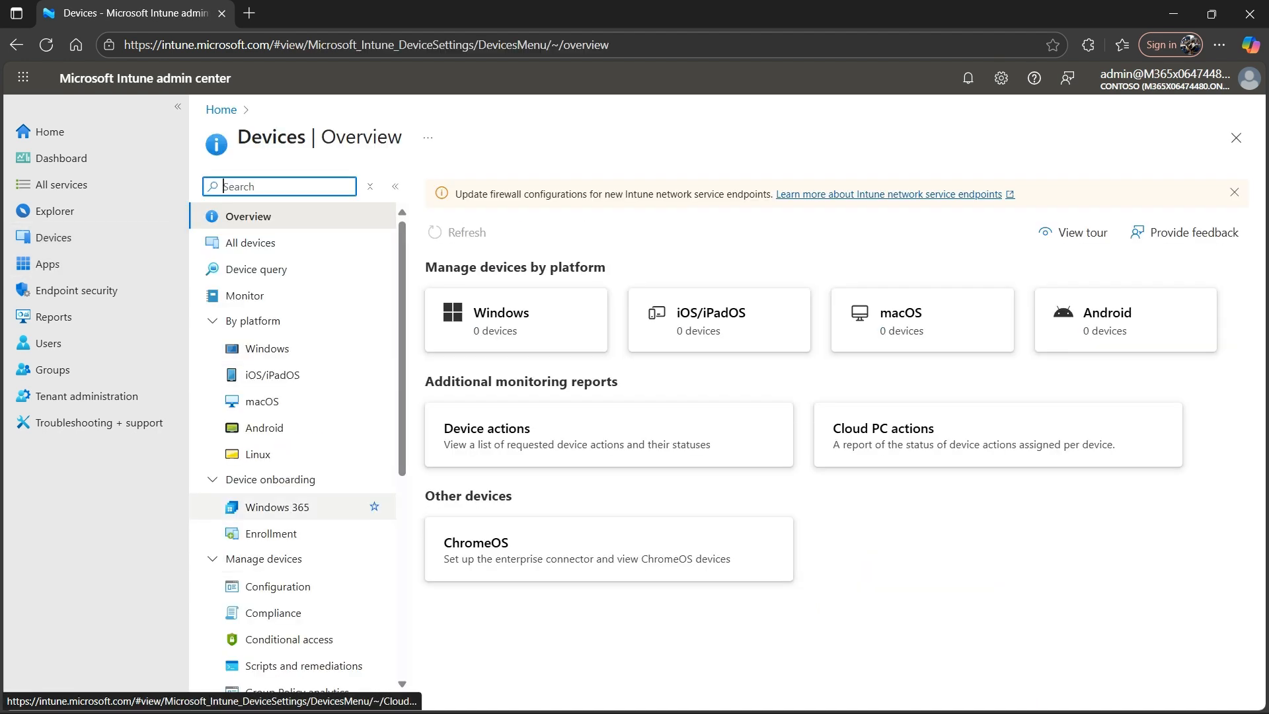
pyautogui.click(271, 534)
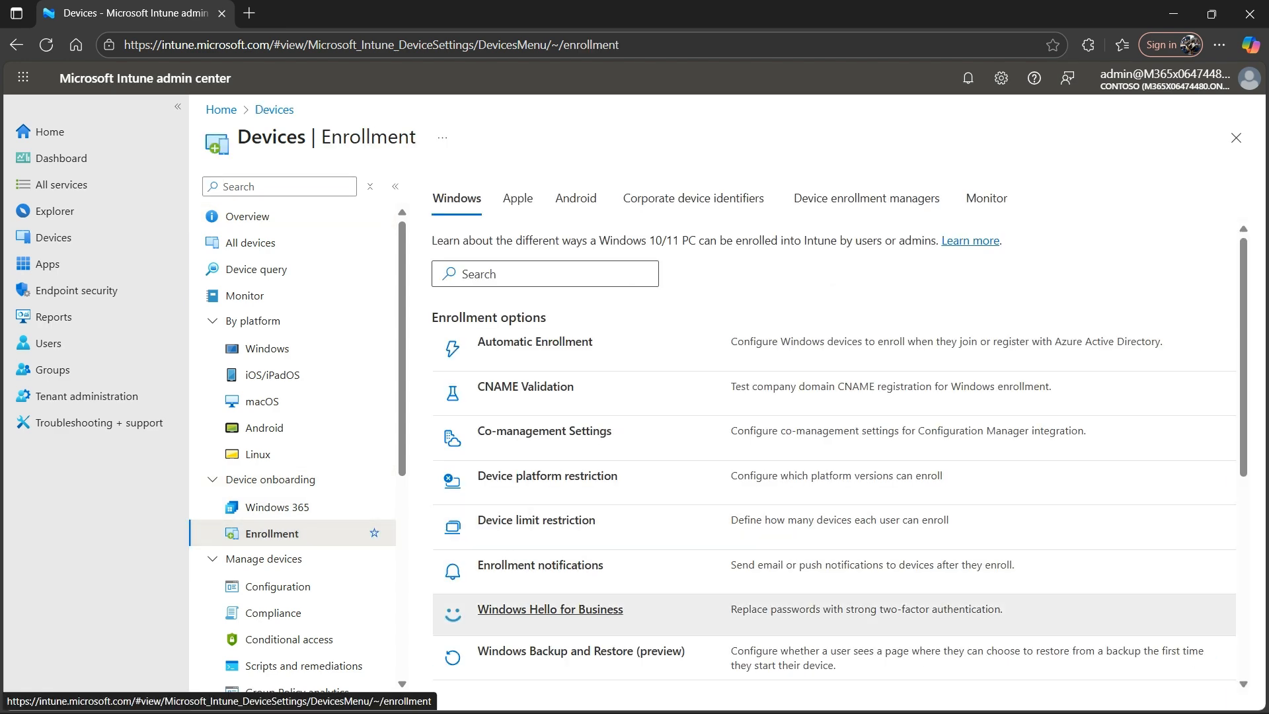
pyautogui.scroll(-5, 595, 522)
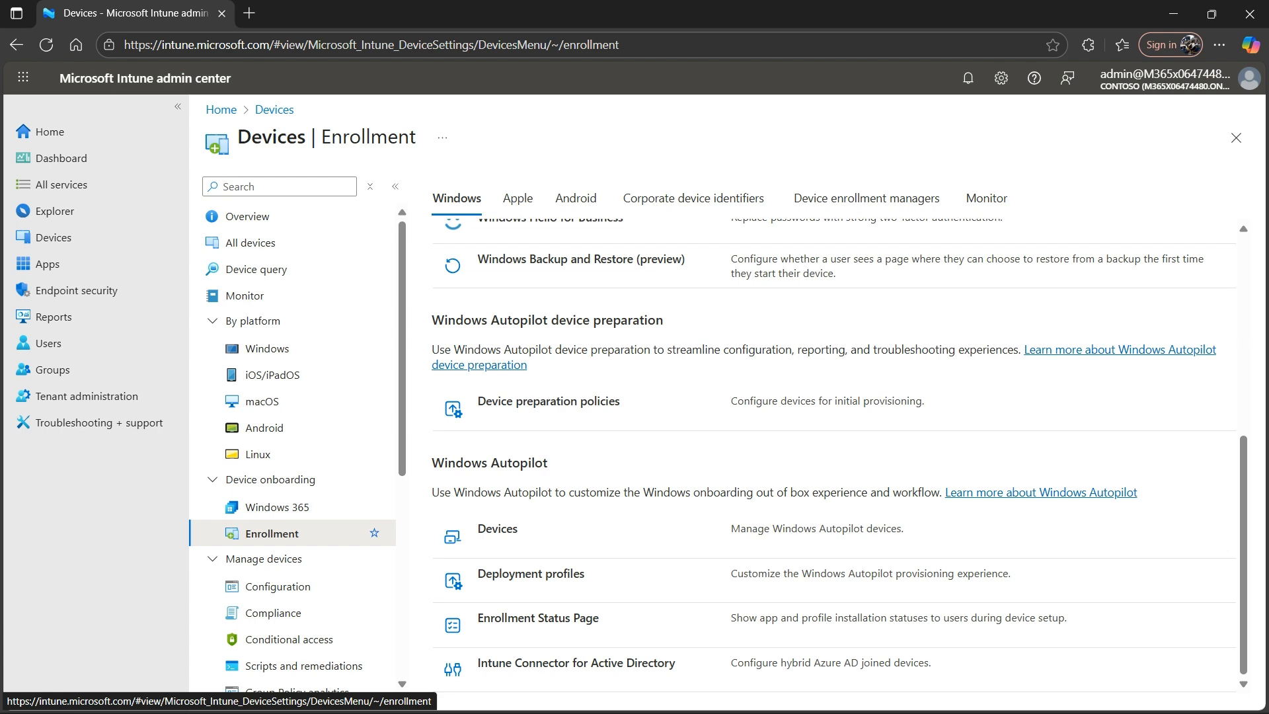
pyautogui.click(497, 532)
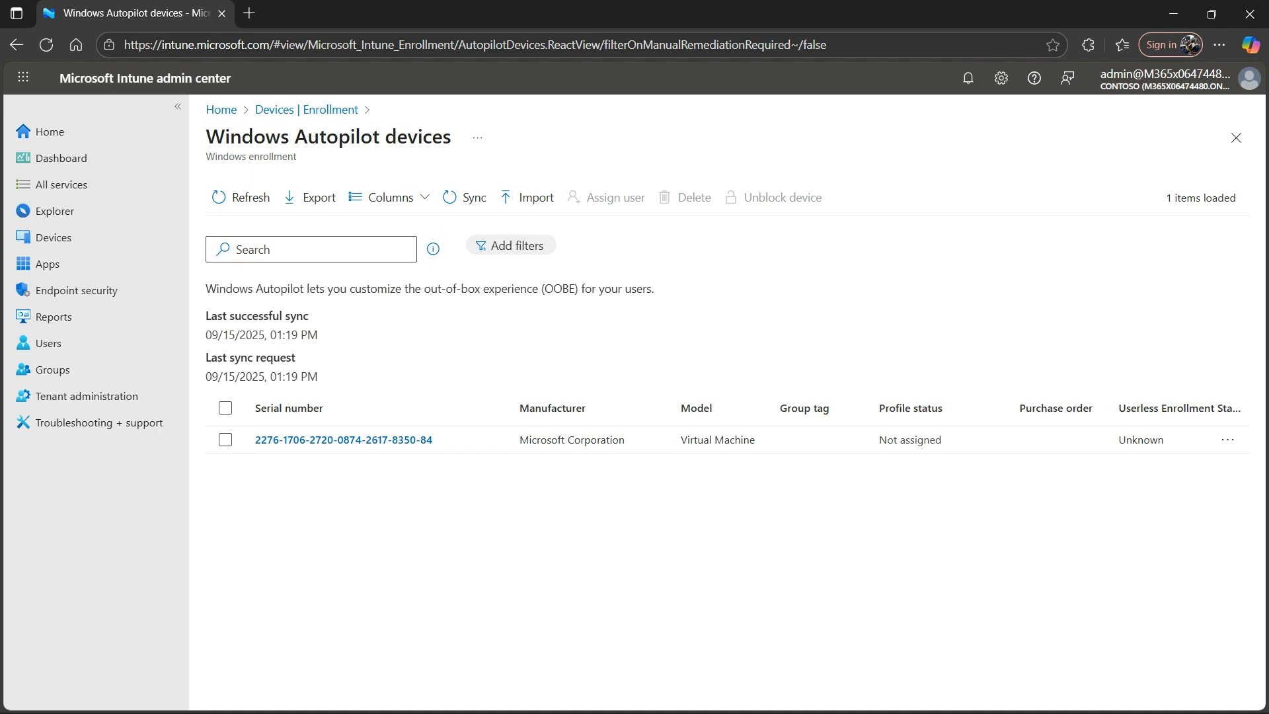
# - View the Add Autopilot devices form for importing a .CSV file, and close it without importing
pyautogui.click(526, 197)
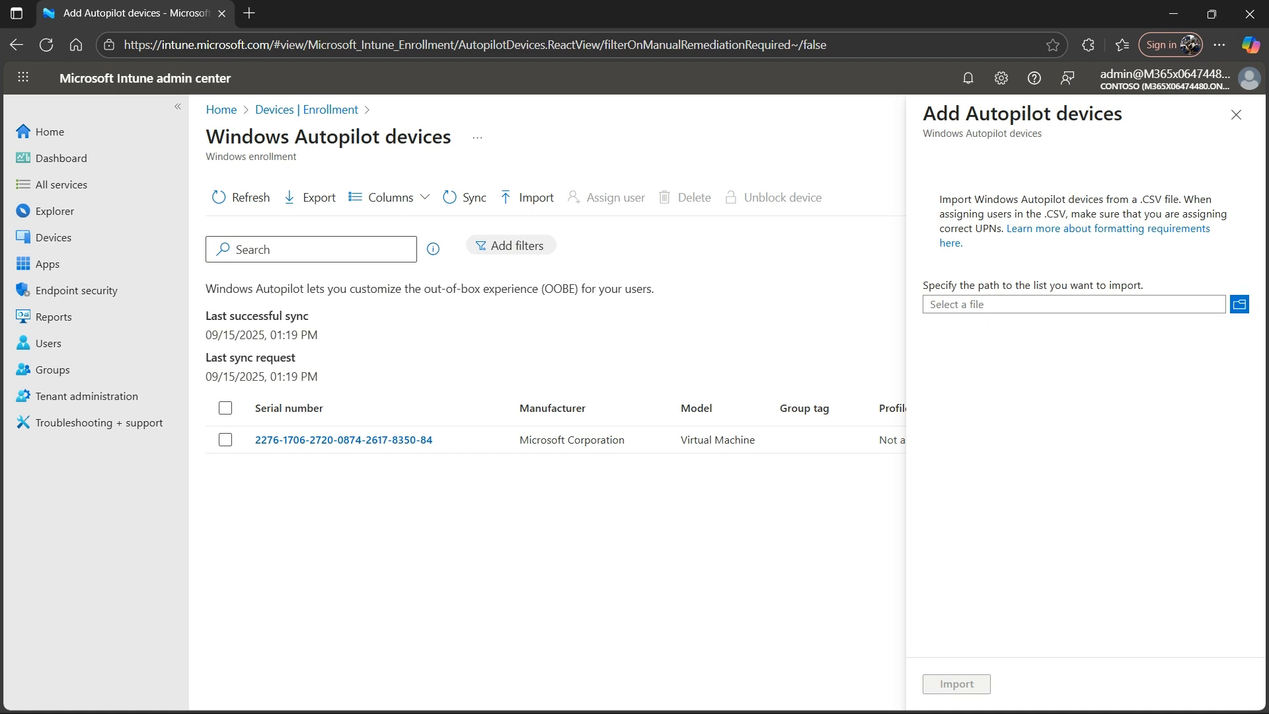
pyautogui.click(1236, 115)
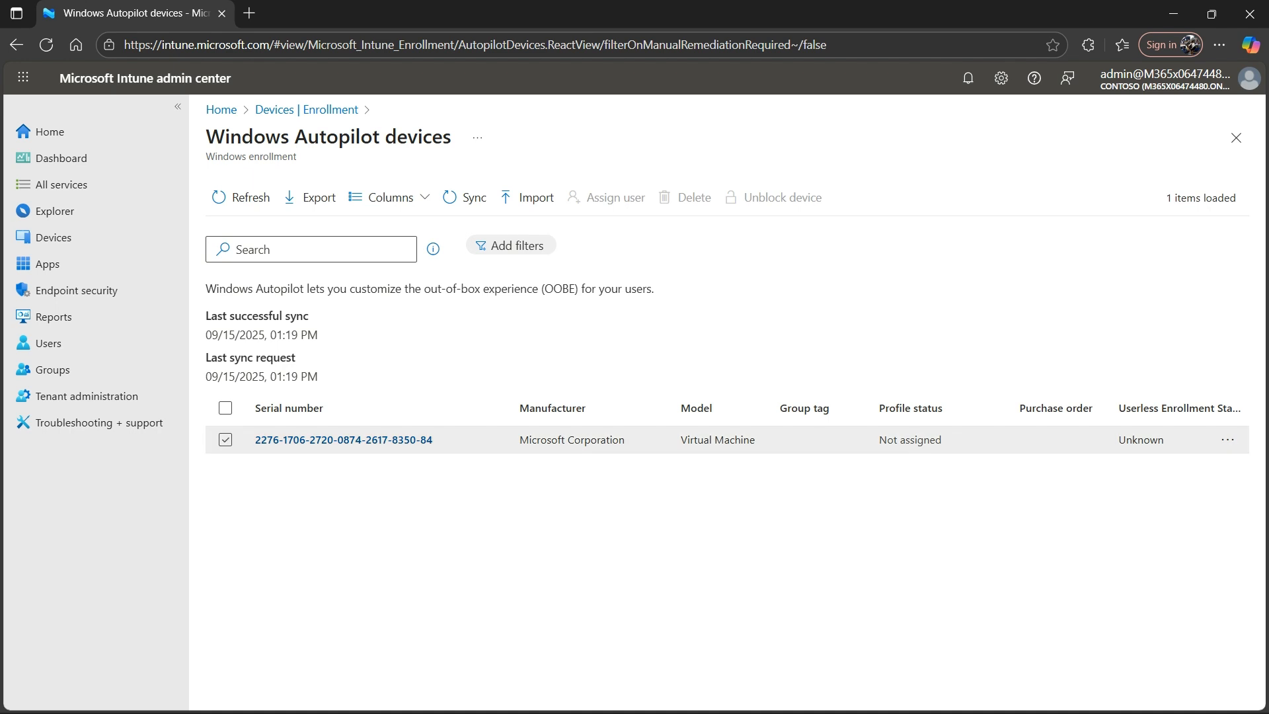
# - Assign the MOD Administrator user to the registered Autopilot device and save the device properties without entering a device name
pyautogui.click(225, 440)
pyautogui.click(606, 197)
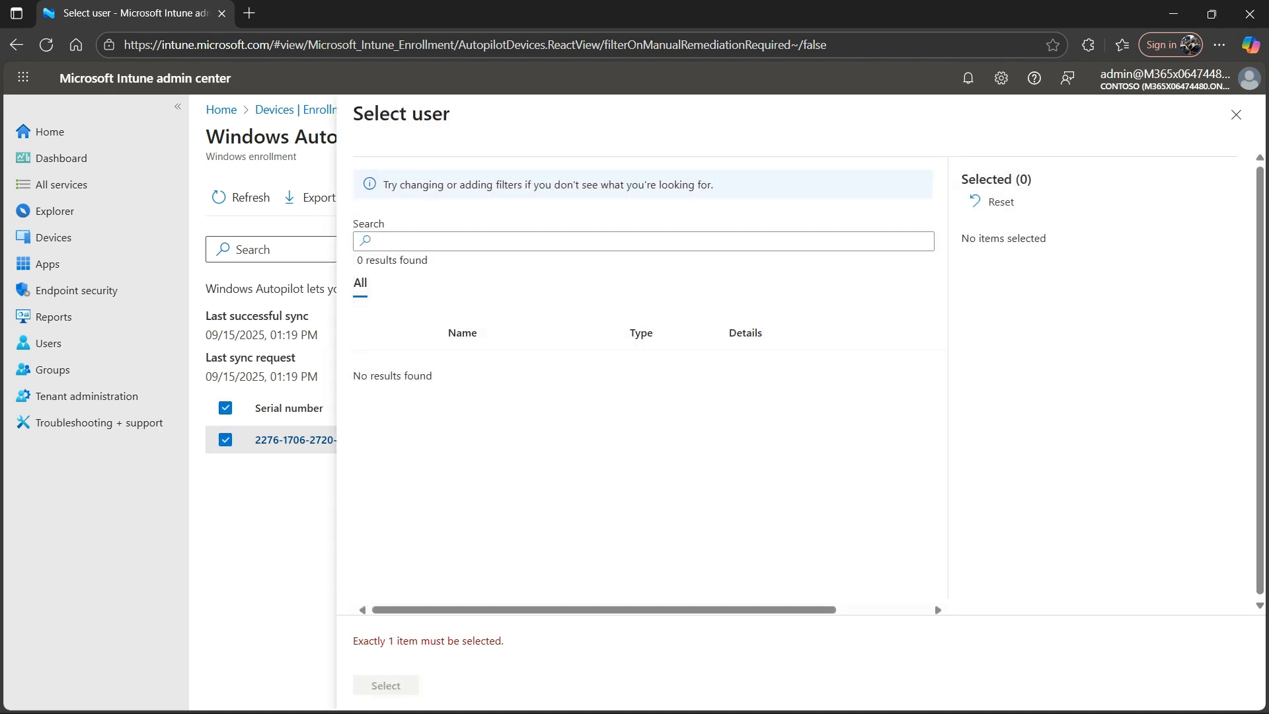
pyautogui.click(503, 241)
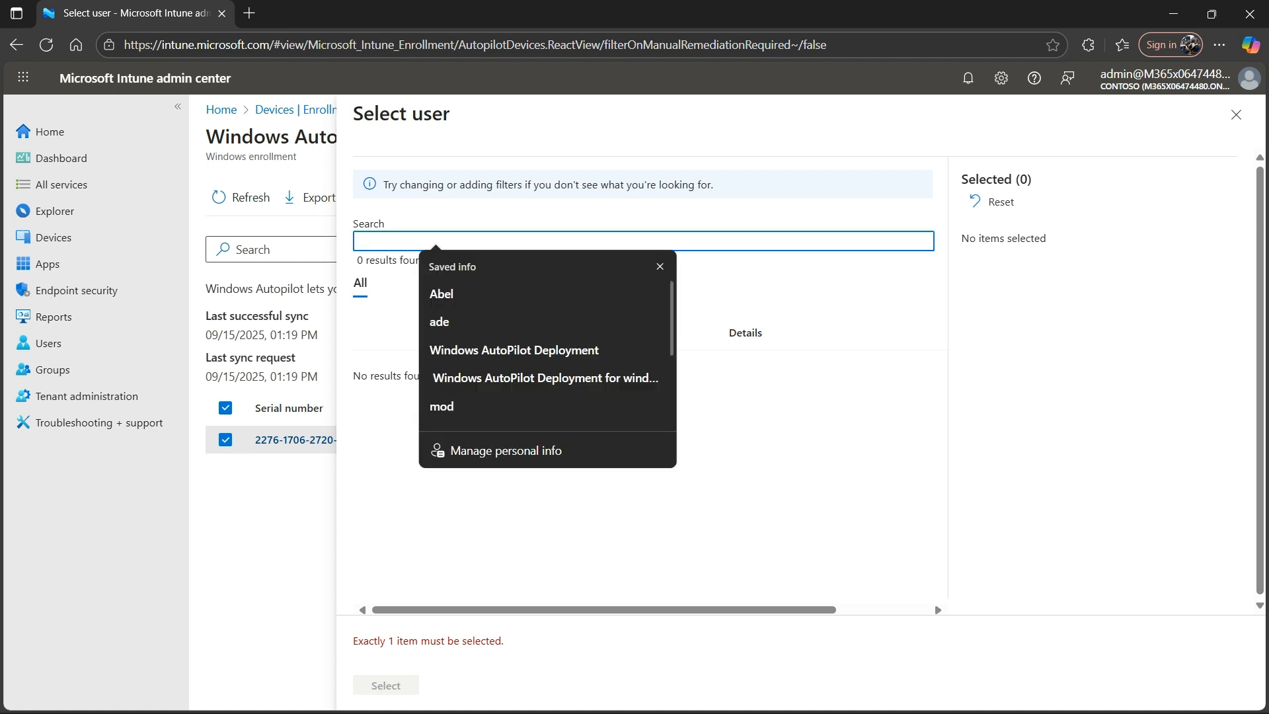
pyautogui.write('mod')
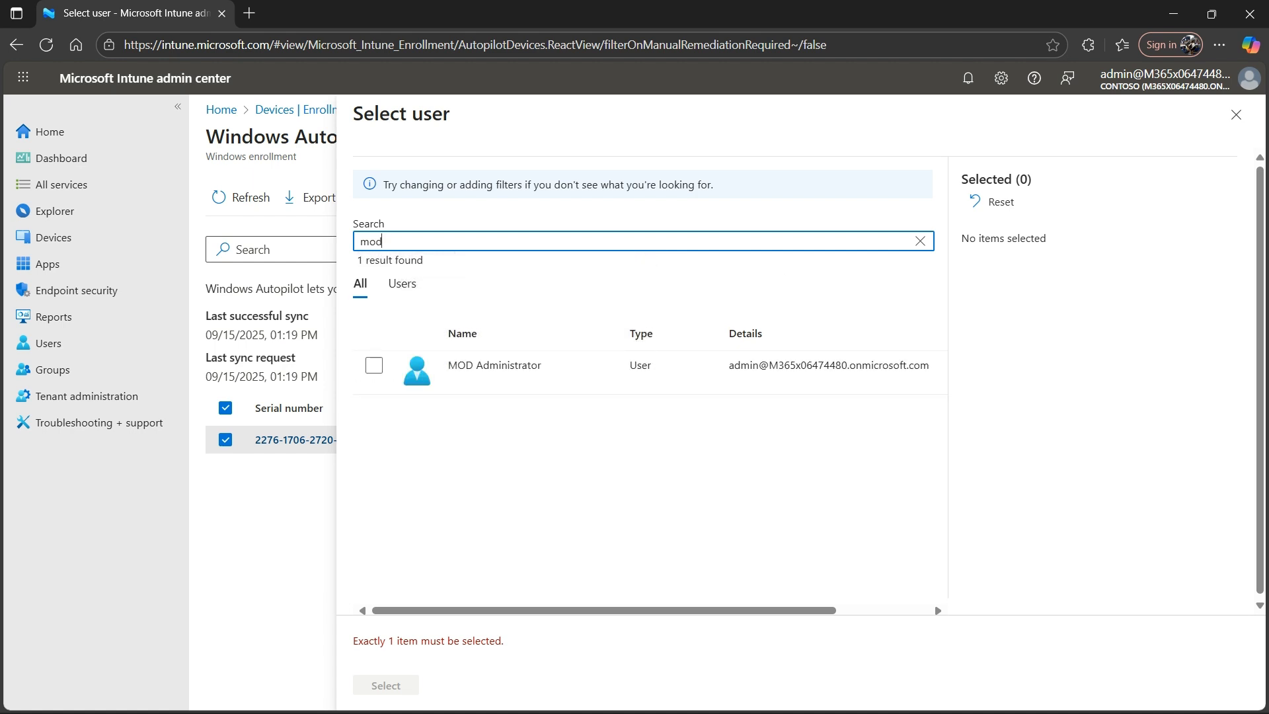
pyautogui.click(494, 334)
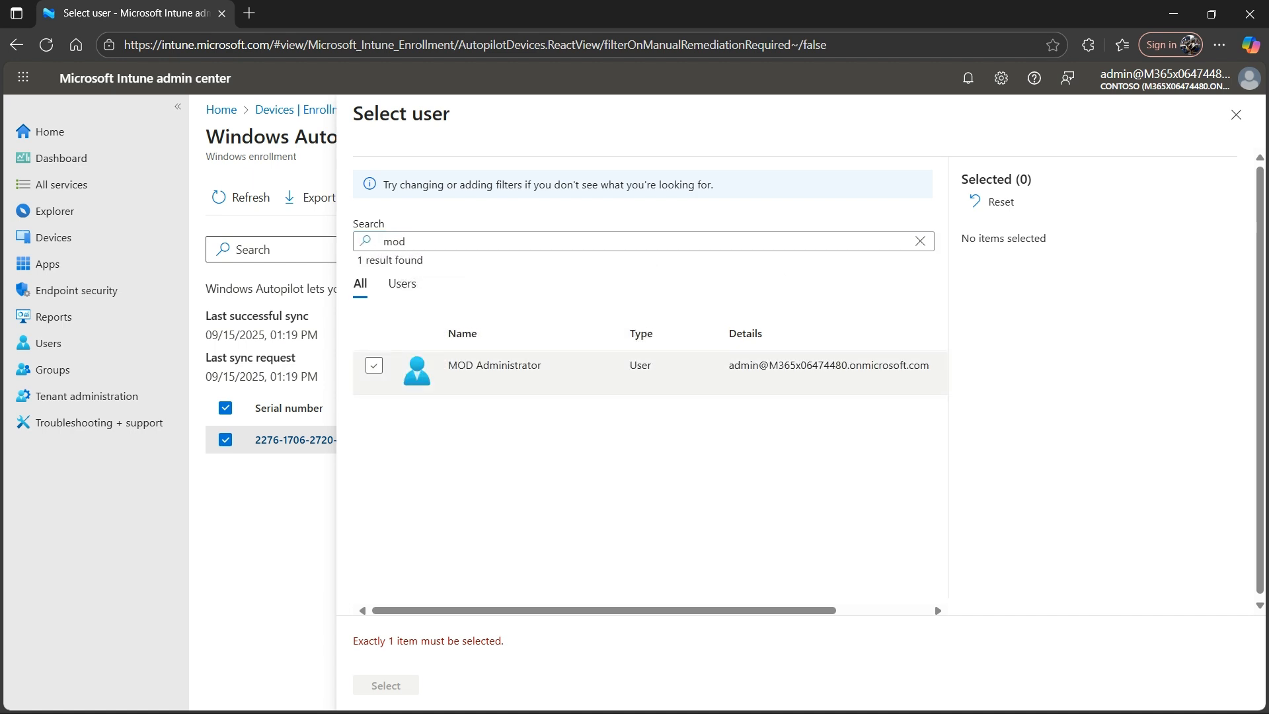
pyautogui.click(373, 365)
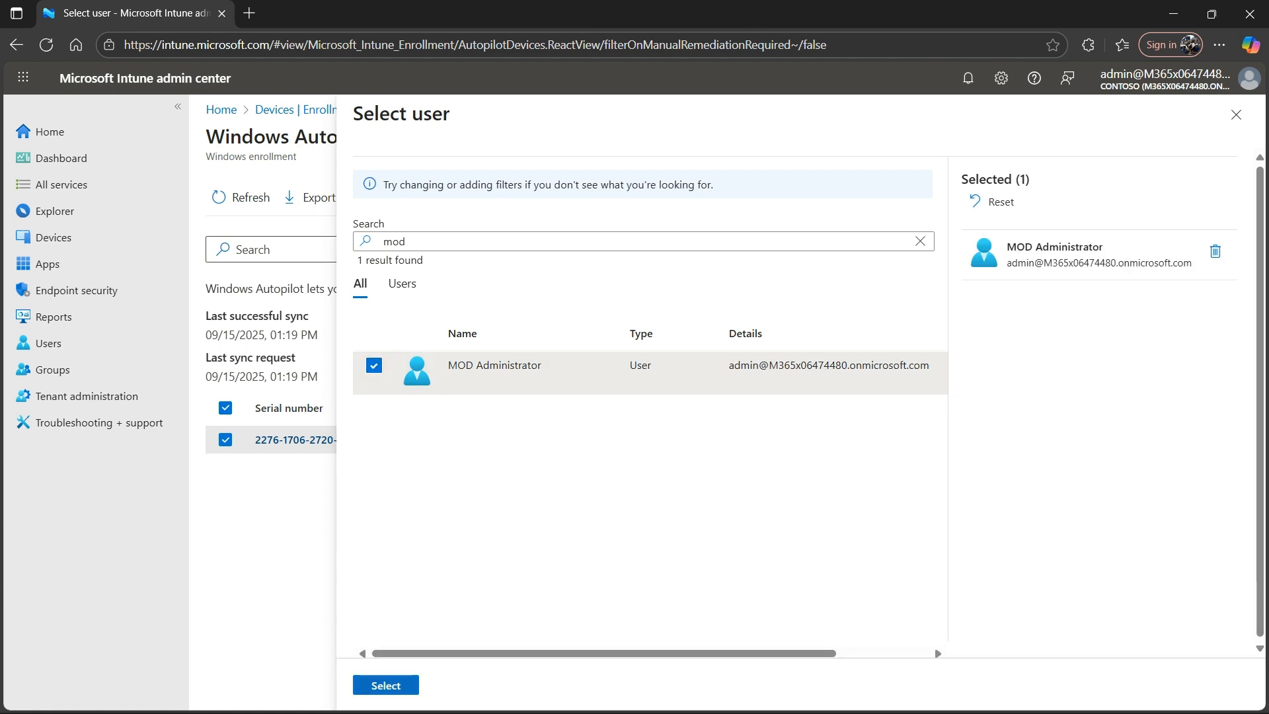
pyautogui.click(386, 685)
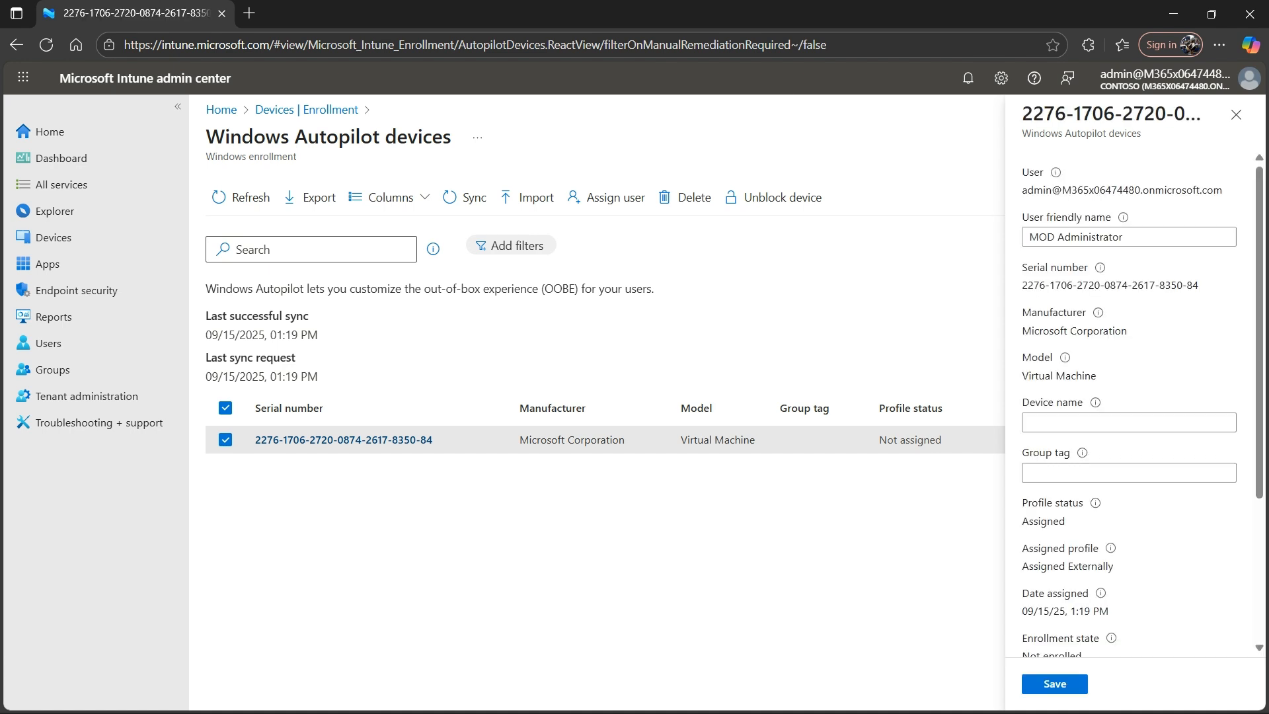
pyautogui.moveTo(1133, 237); pyautogui.dragTo(1024, 237)
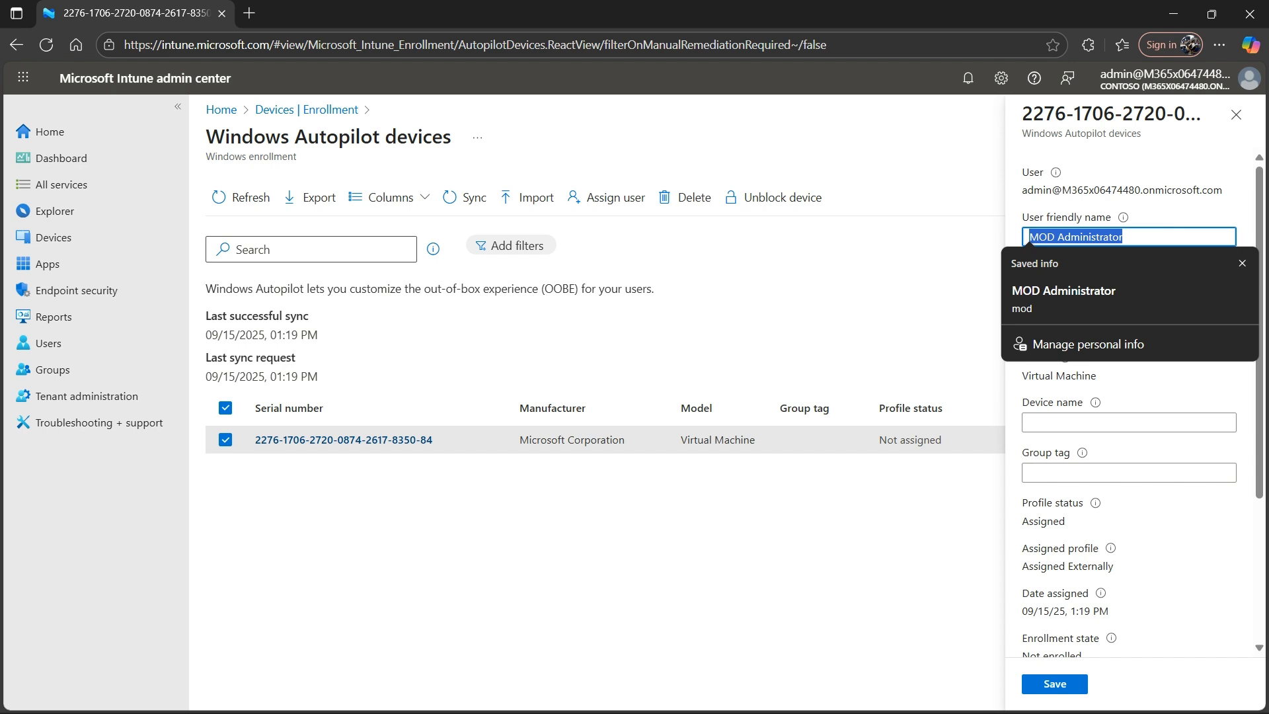
pyautogui.click(1129, 422)
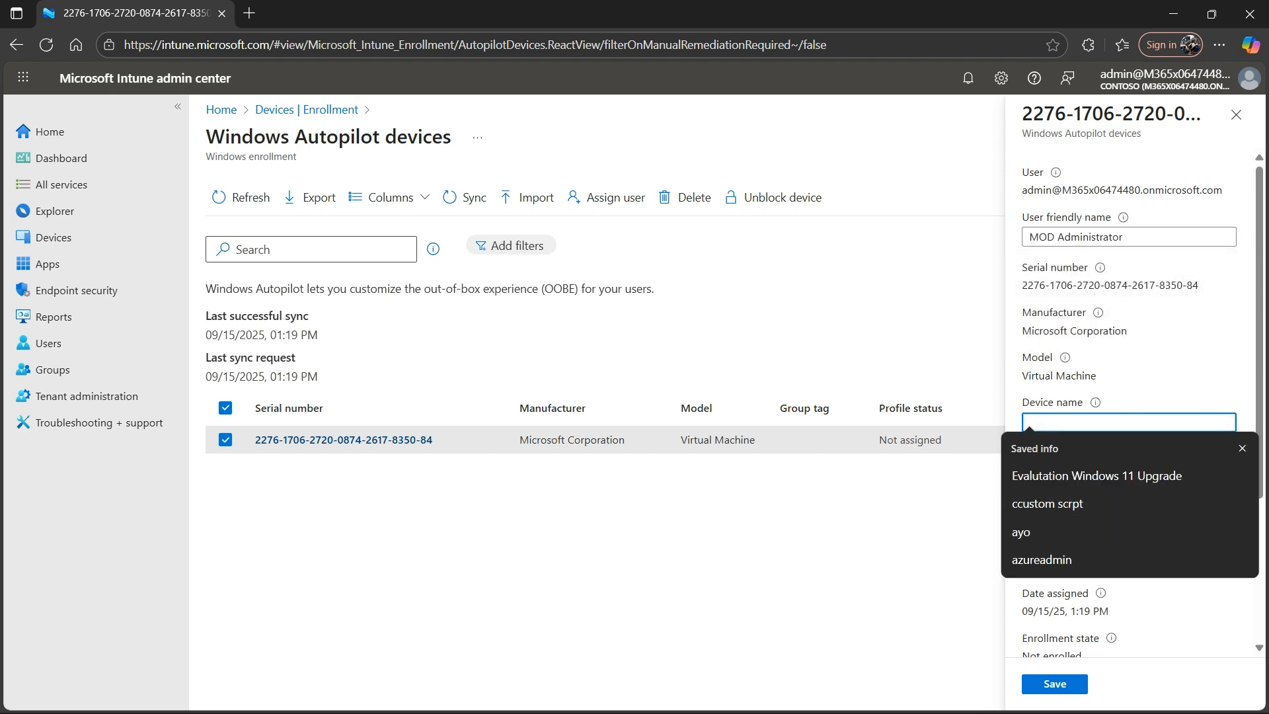
pyautogui.click(1163, 390)
pyautogui.click(1055, 684)
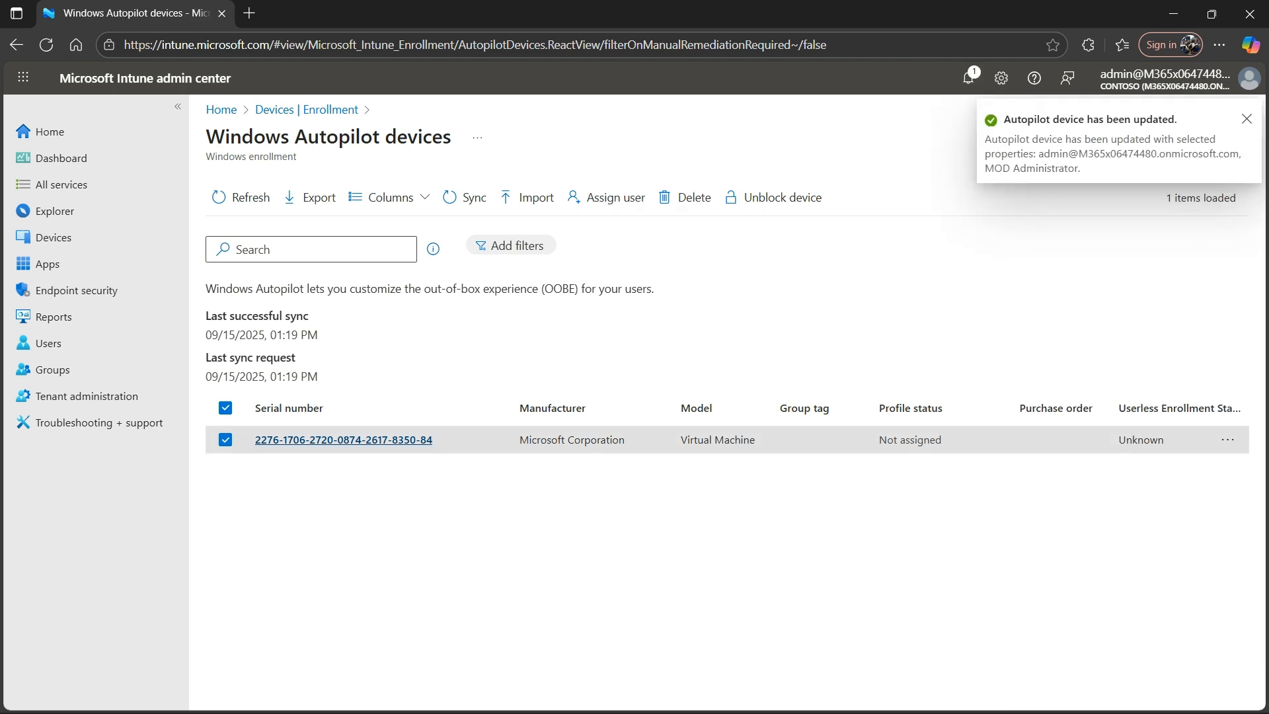
# - Review the registered Autopilot device's properties, from the assigned user down to the purchase order, and close the details
pyautogui.click(344, 439)
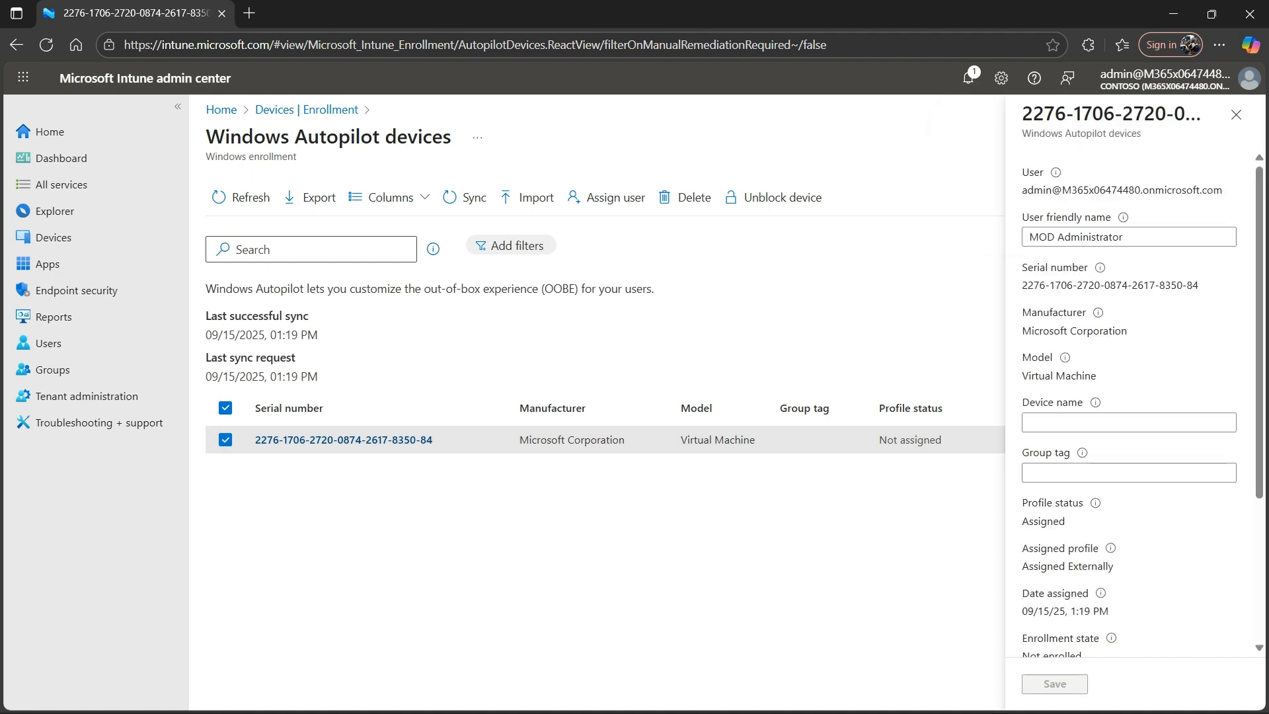
pyautogui.scroll(-1, 1129, 397)
pyautogui.scroll(-2, 1128, 396)
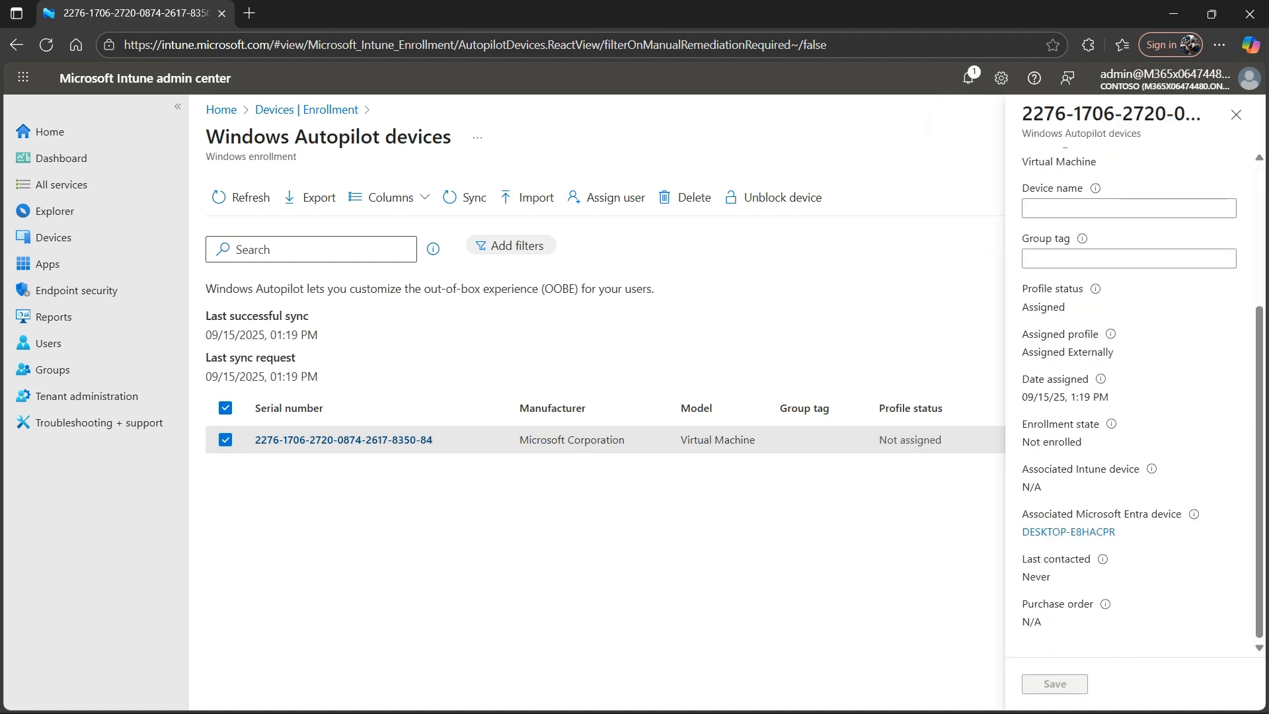
pyautogui.click(1235, 114)
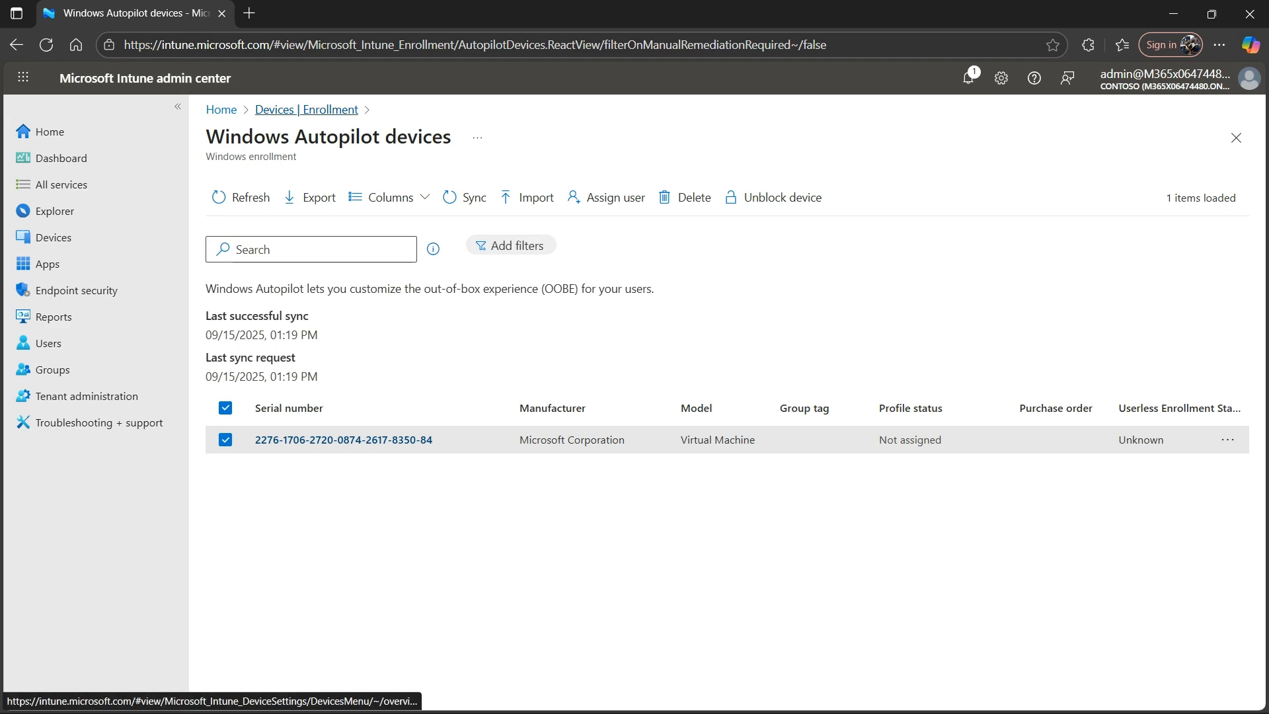
# - Open the Windows Autopilot deployment profiles from device enrollment and start creating a Windows PC profile
pyautogui.click(306, 109)
pyautogui.click(529, 573)
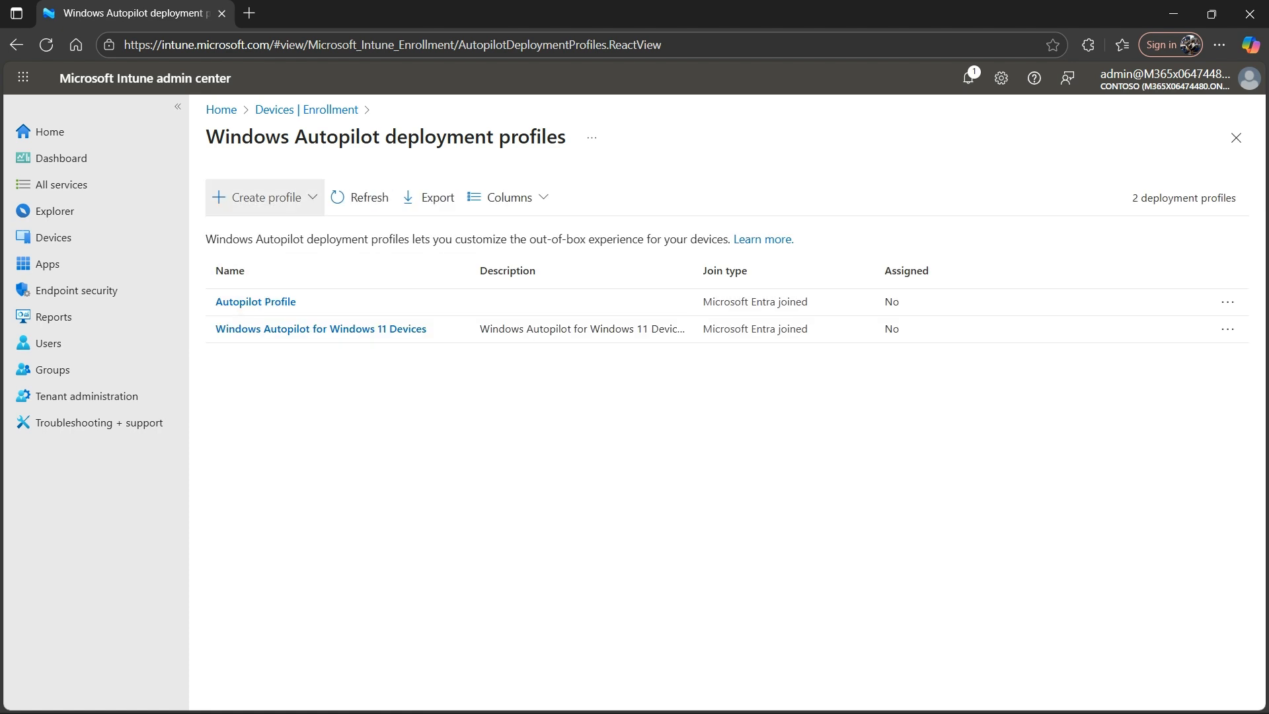
pyautogui.click(266, 197)
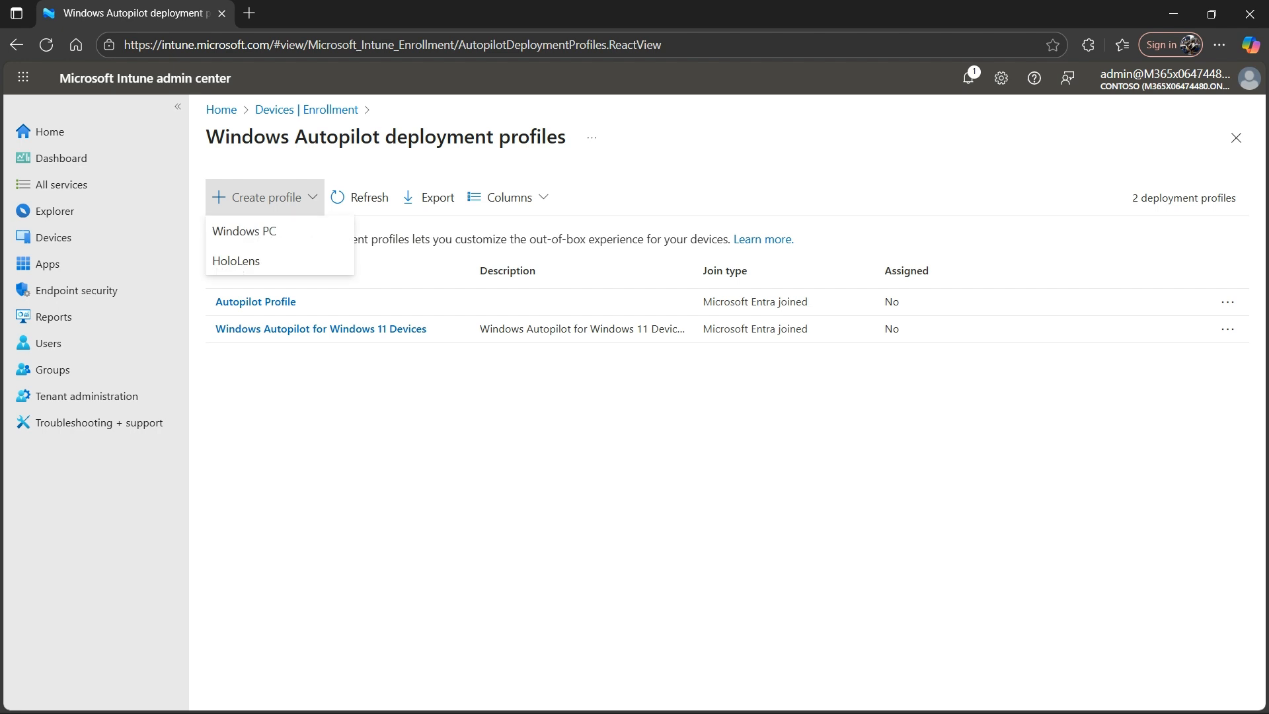
pyautogui.click(244, 231)
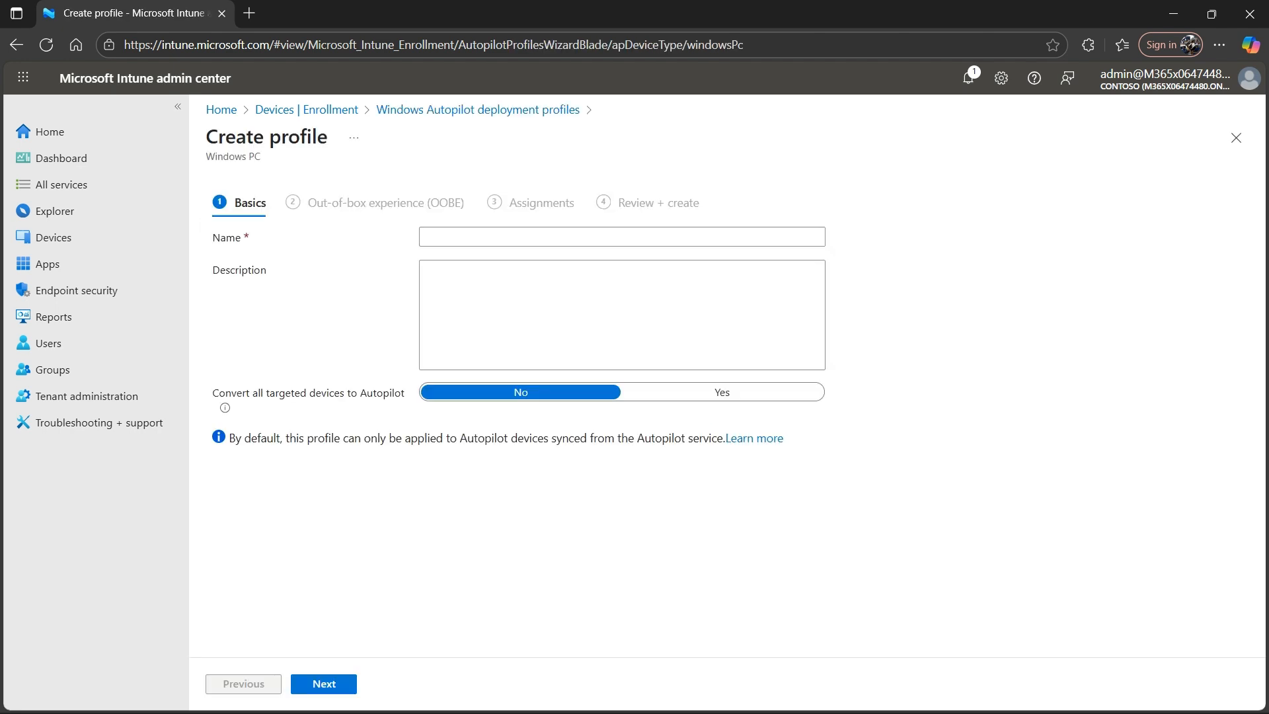
# - Enter "Windows Autopilot deployment" as the profile's name and description, and continue to the out-of-box experience settings
pyautogui.click(622, 236)
pyautogui.write('Wi')
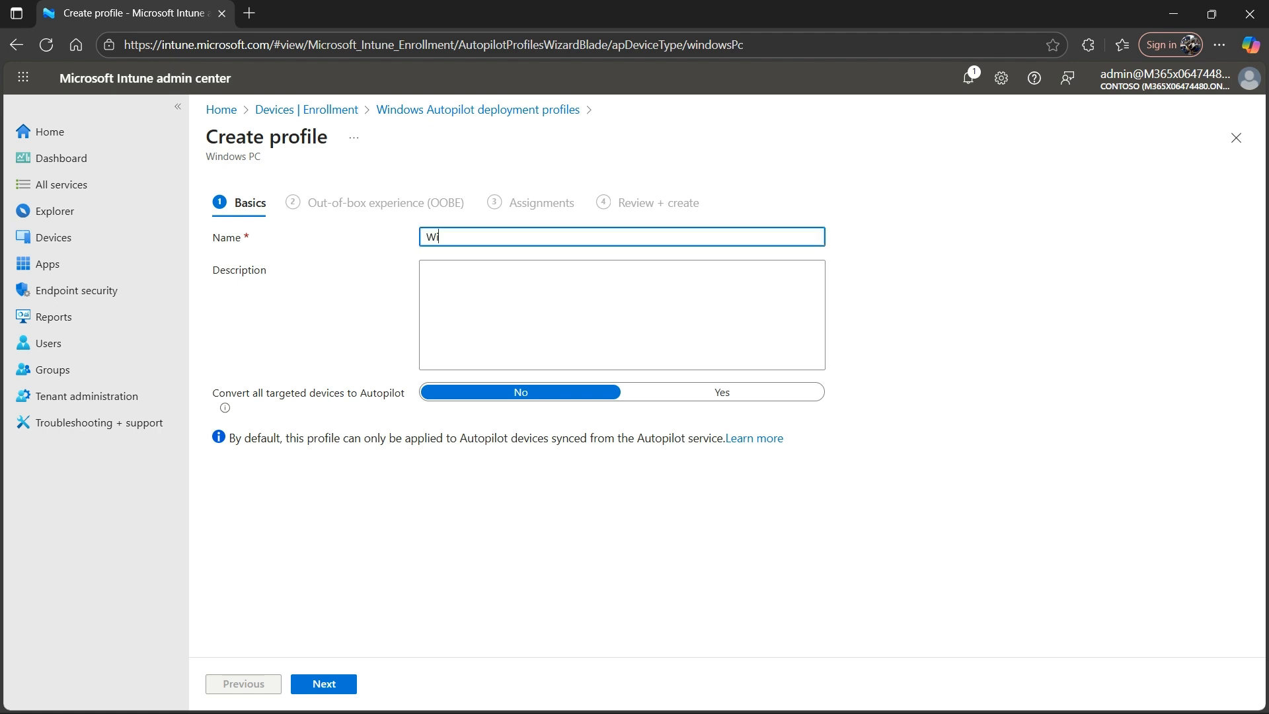
pyautogui.write('ndows Autopilot deployment')
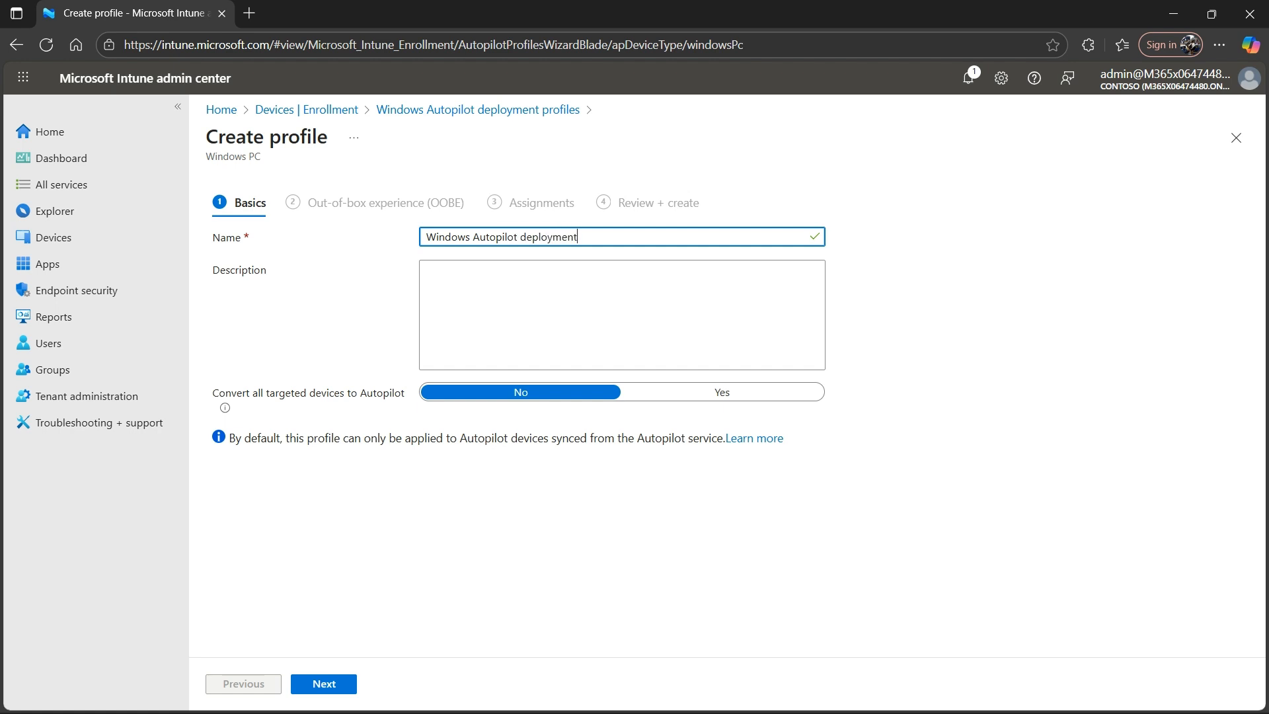
pyautogui.hotkey('ctrl', 'a')
pyautogui.hotkey('ctrl', 'c')
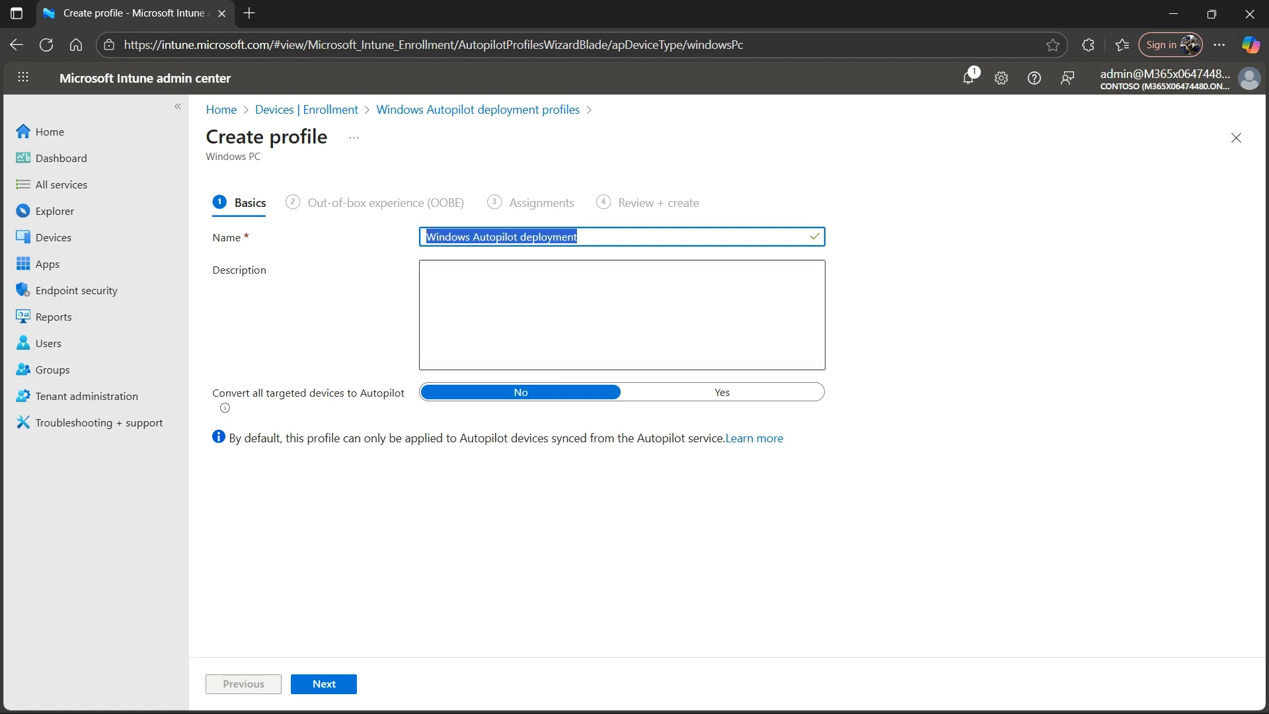
pyautogui.press('Tab')
pyautogui.hotkey('ctrl', 'v')
pyautogui.press('Tab')
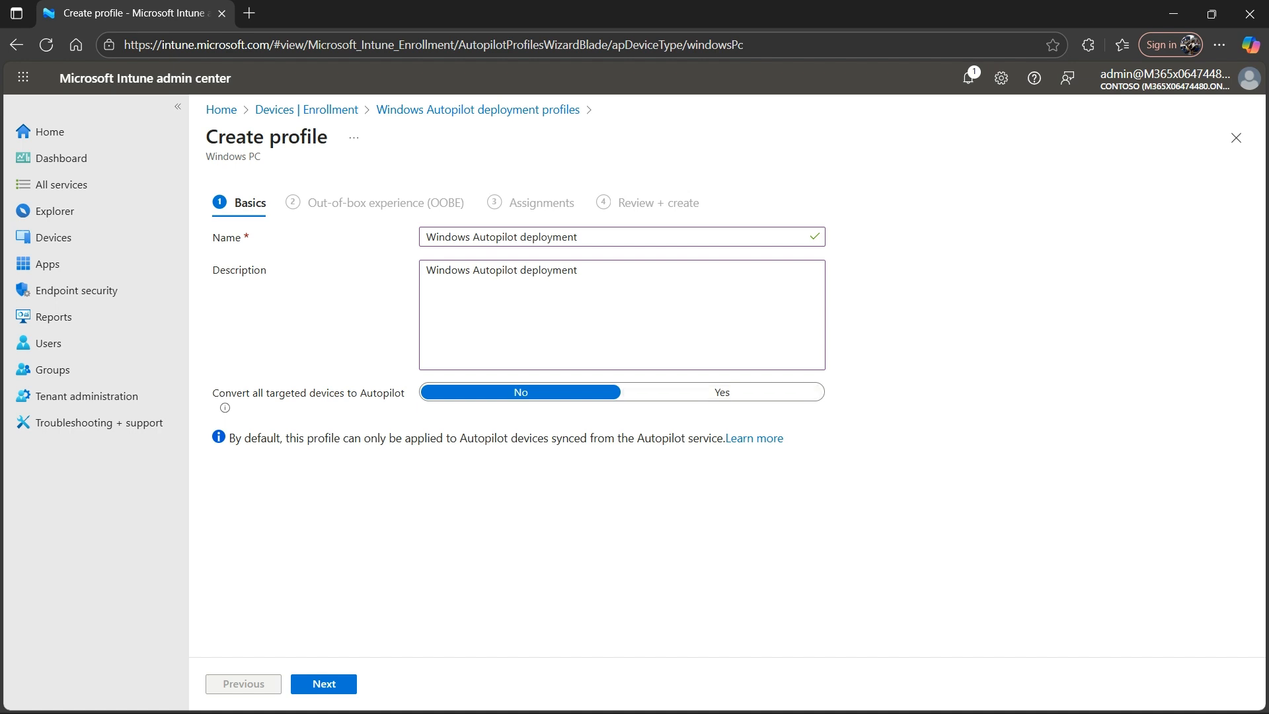
pyautogui.click(324, 684)
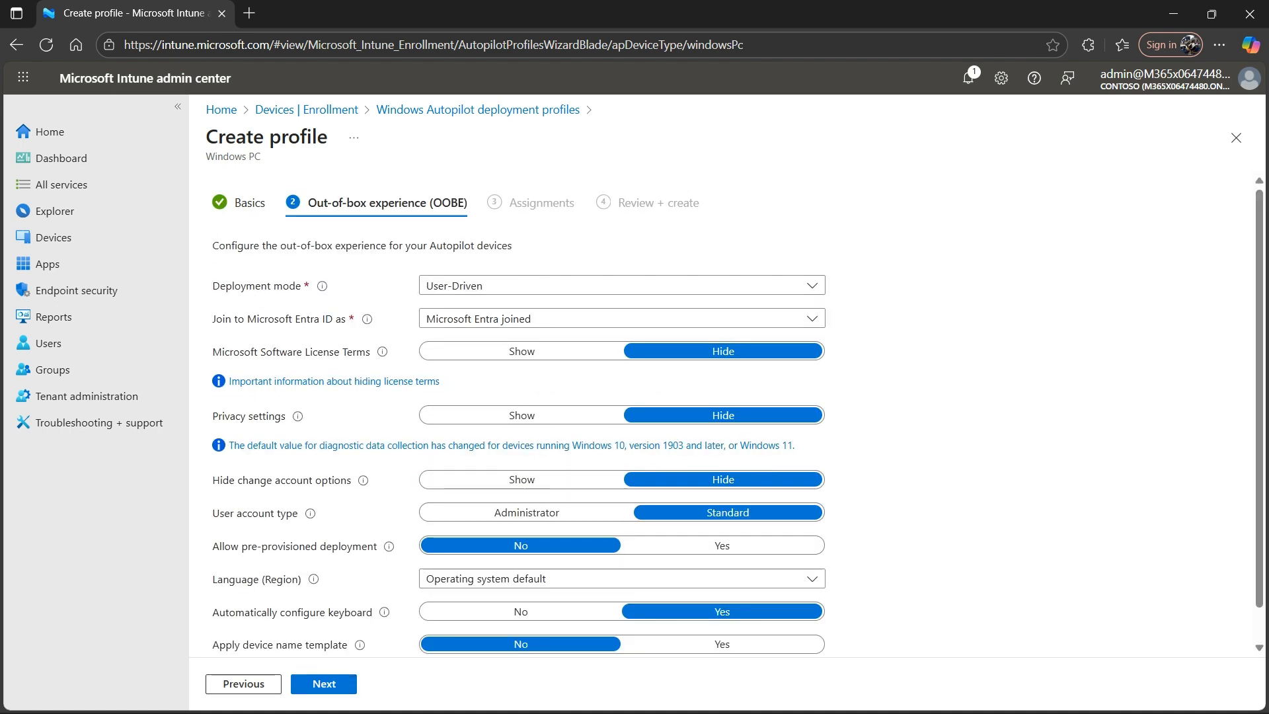
# - Try the Microsoft Entra hybrid joined option as the join type, and return it to Microsoft Entra joined
pyautogui.scroll(-1, 521, 415)
pyautogui.scroll(1, 522, 415)
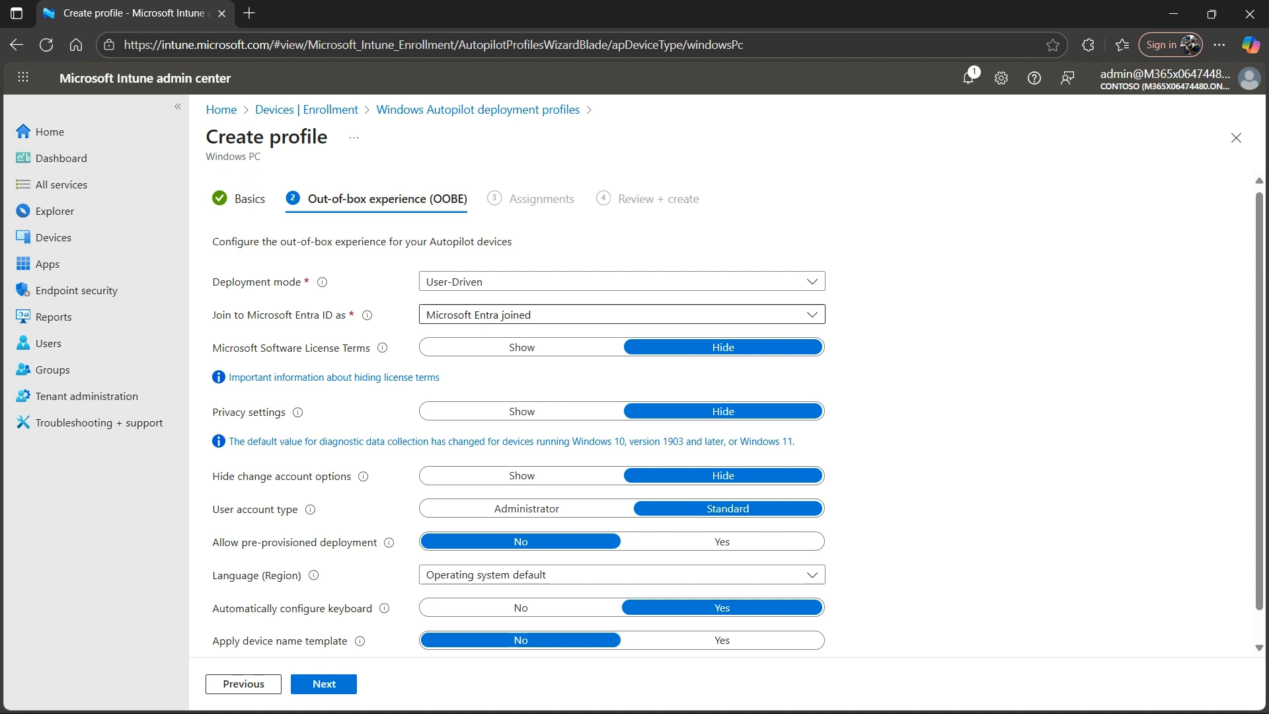
pyautogui.click(622, 314)
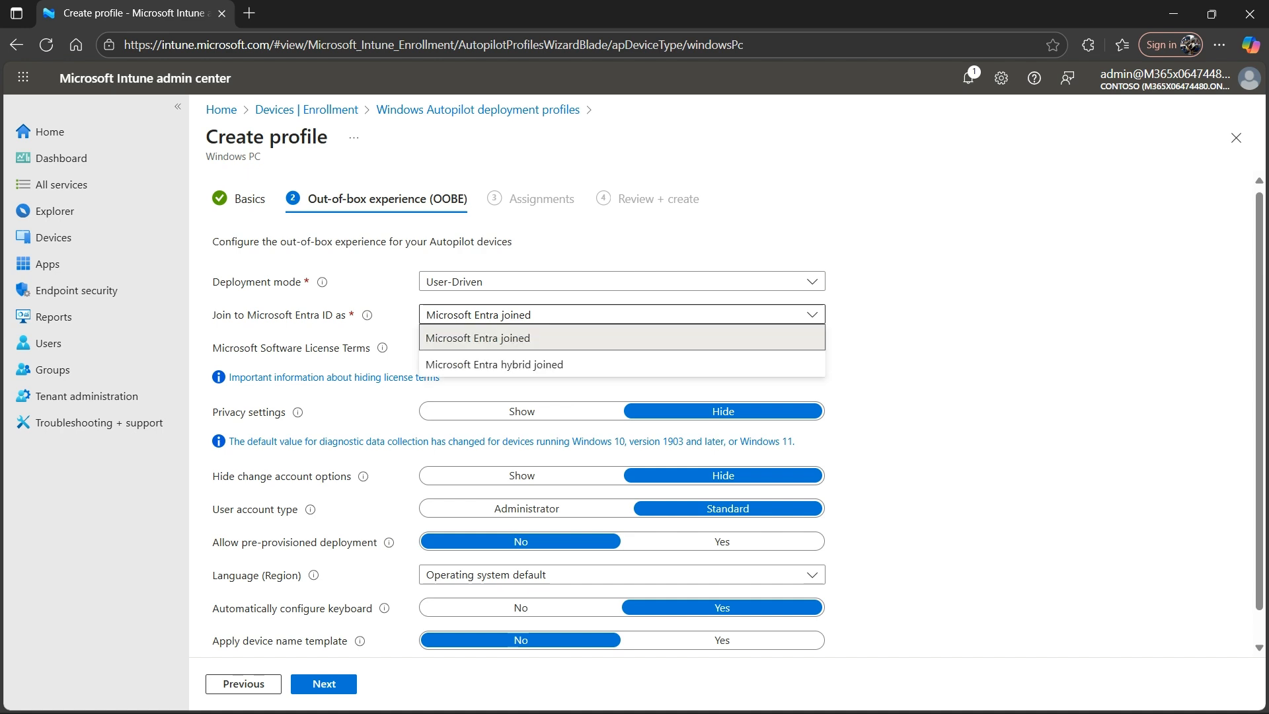
pyautogui.click(622, 364)
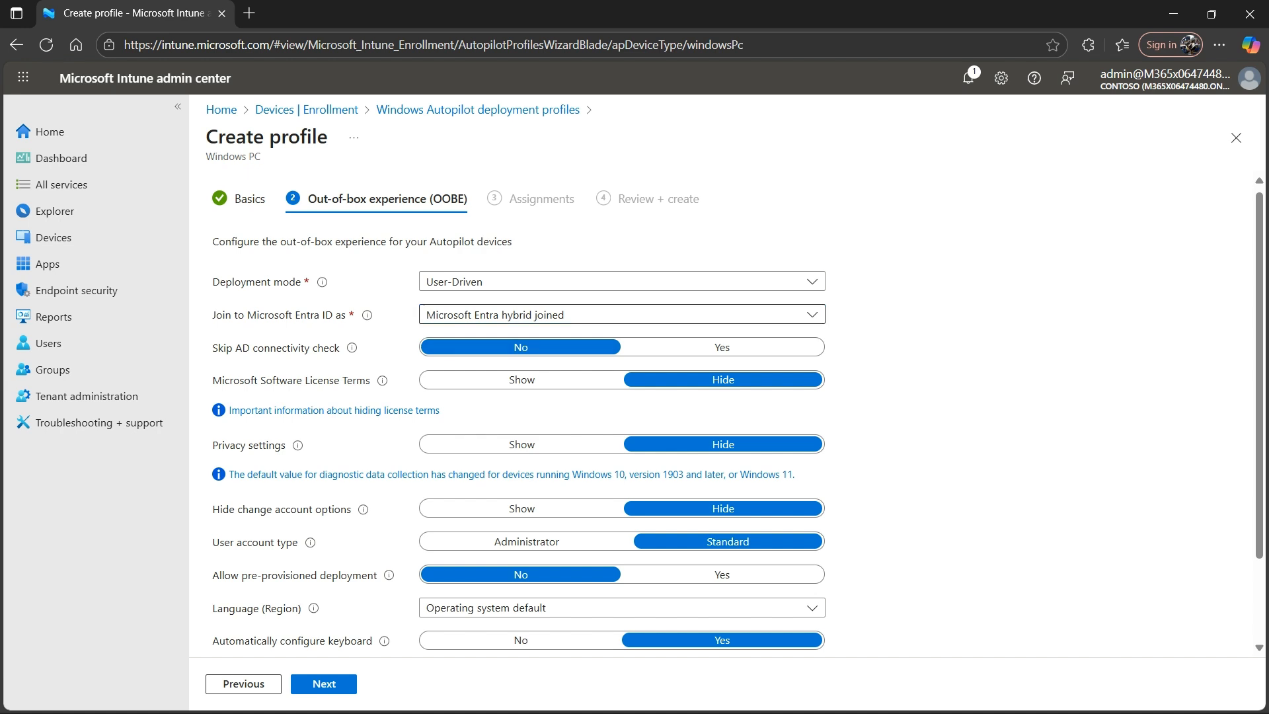
pyautogui.click(621, 315)
pyautogui.click(622, 338)
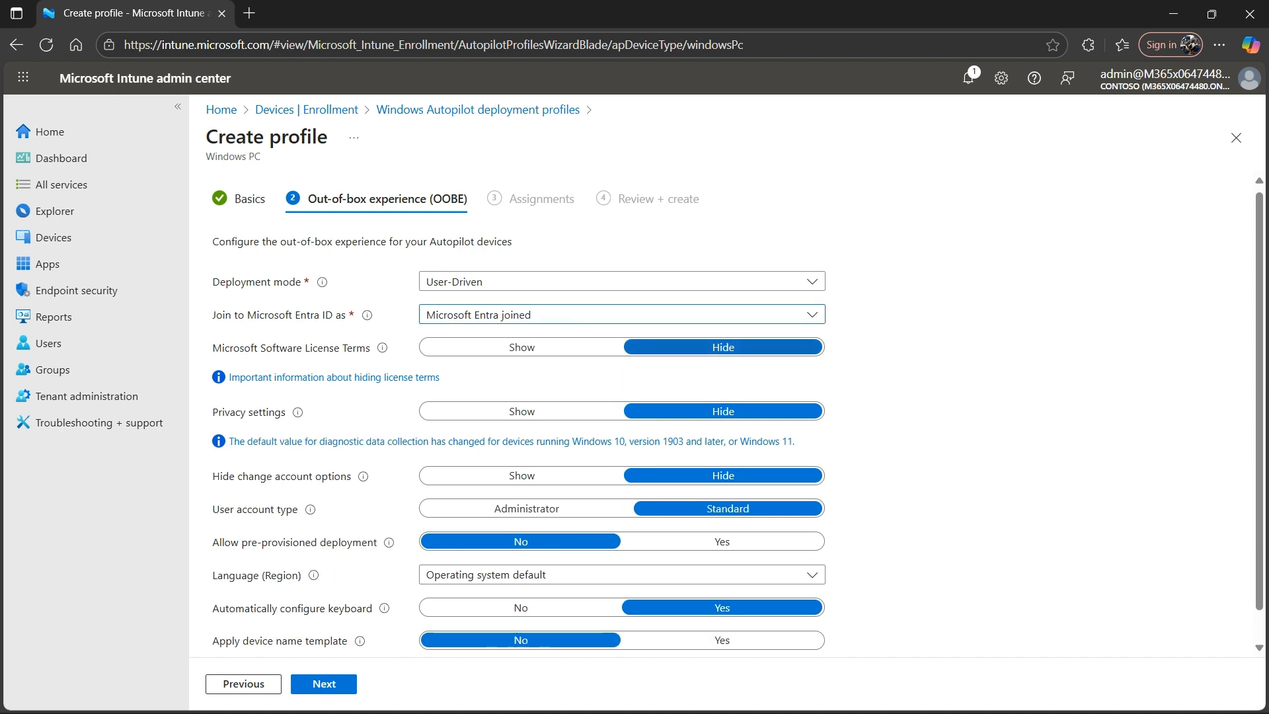
# - Set the profile's user account type to Administrator and its language (region) to English (United States)
pyautogui.scroll(-1, 621, 410)
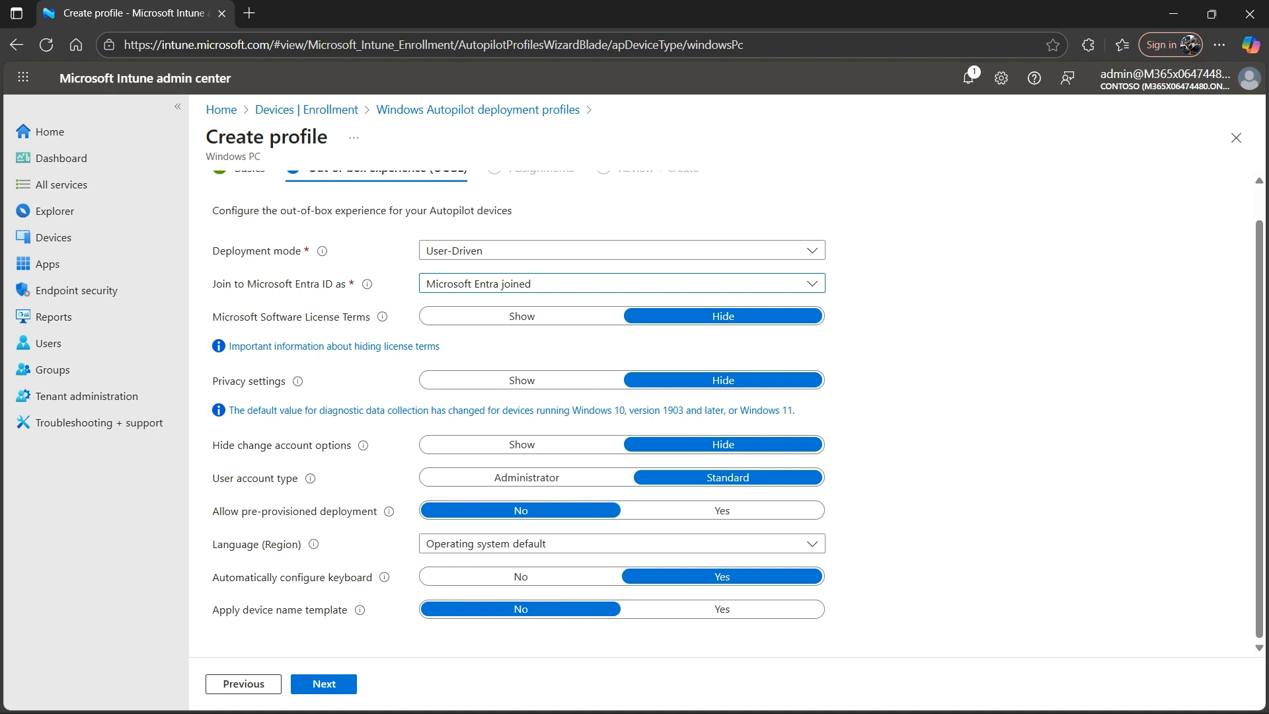
pyautogui.click(527, 477)
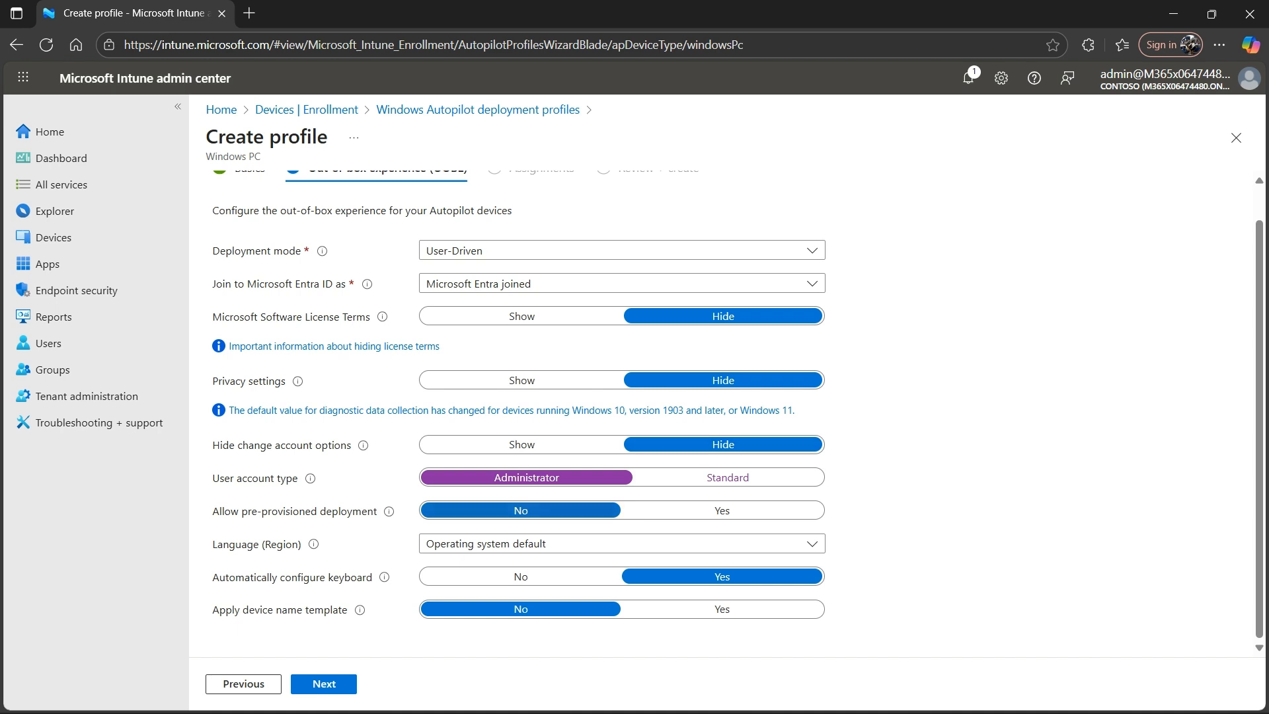
pyautogui.click(582, 543)
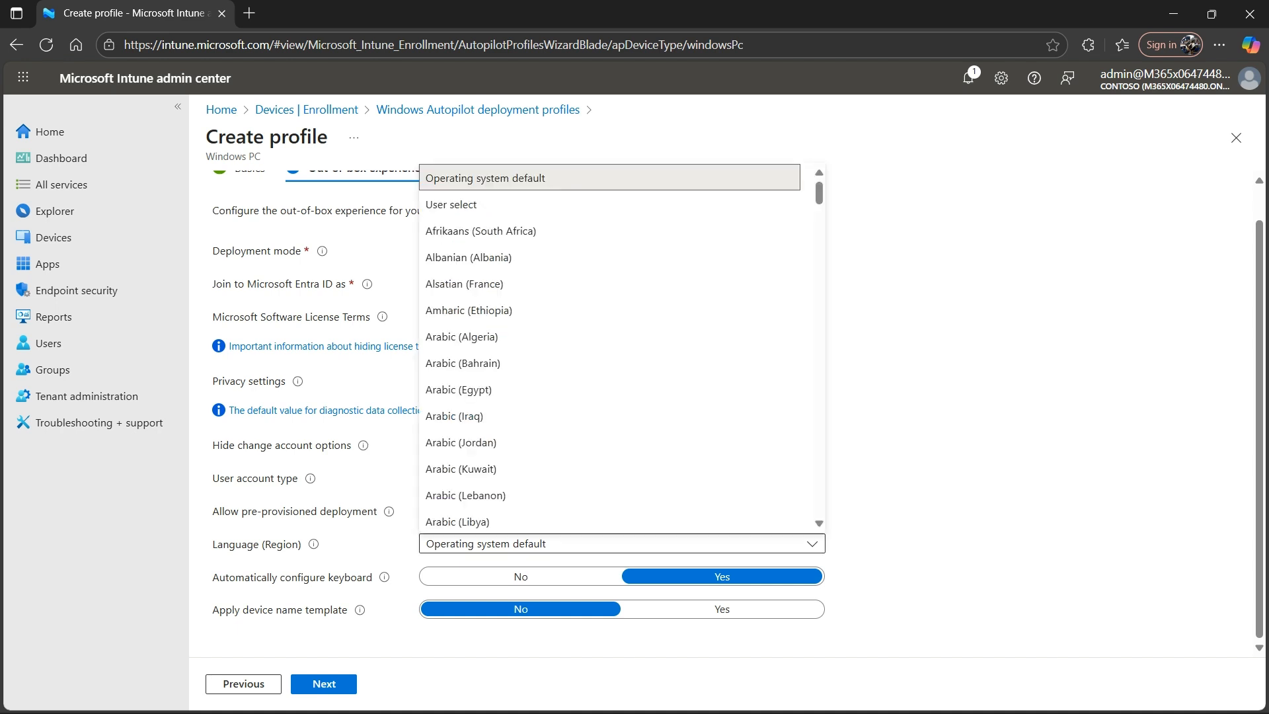
pyautogui.scroll(-20, 609, 350)
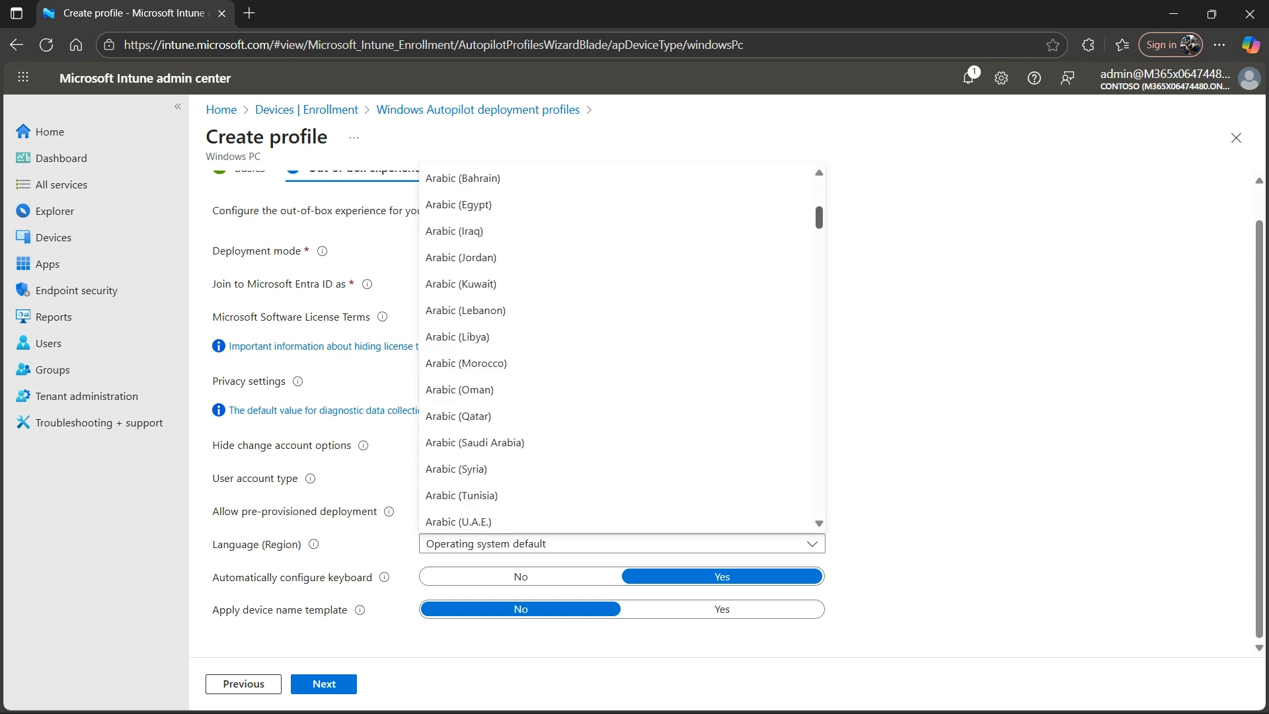
pyautogui.scroll(-9, 609, 336)
pyautogui.scroll(4, 609, 336)
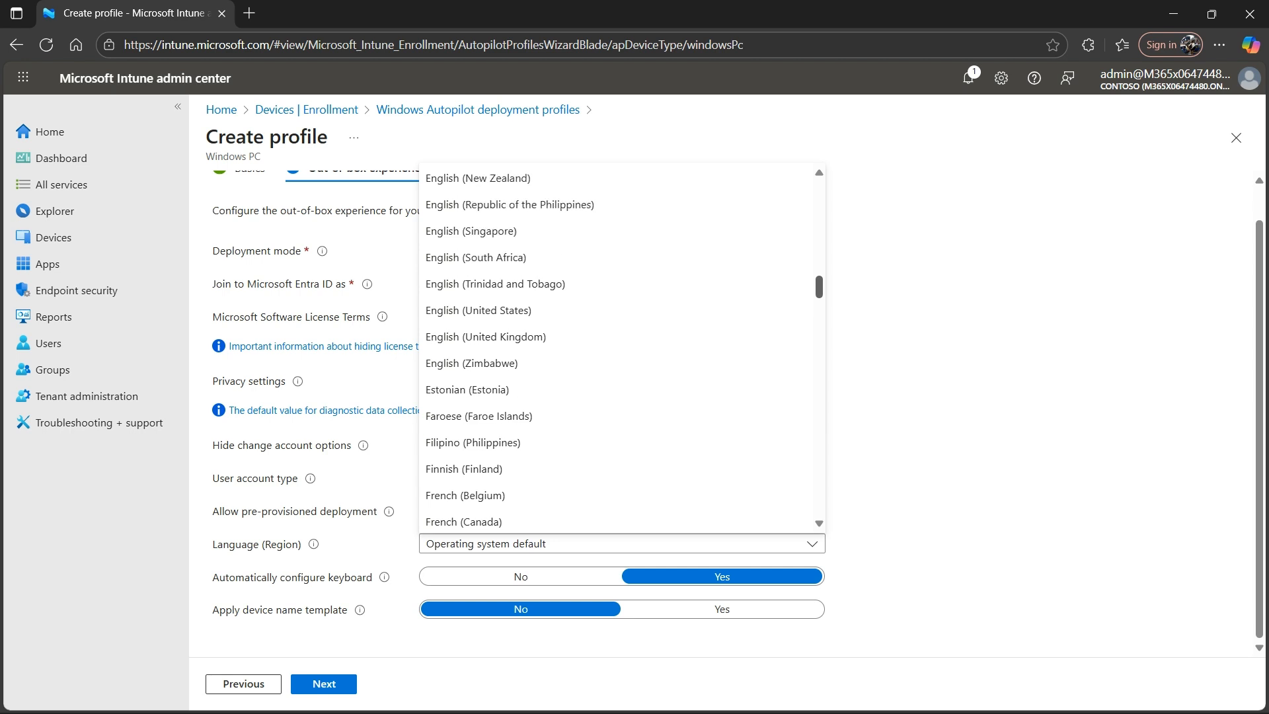
pyautogui.click(609, 310)
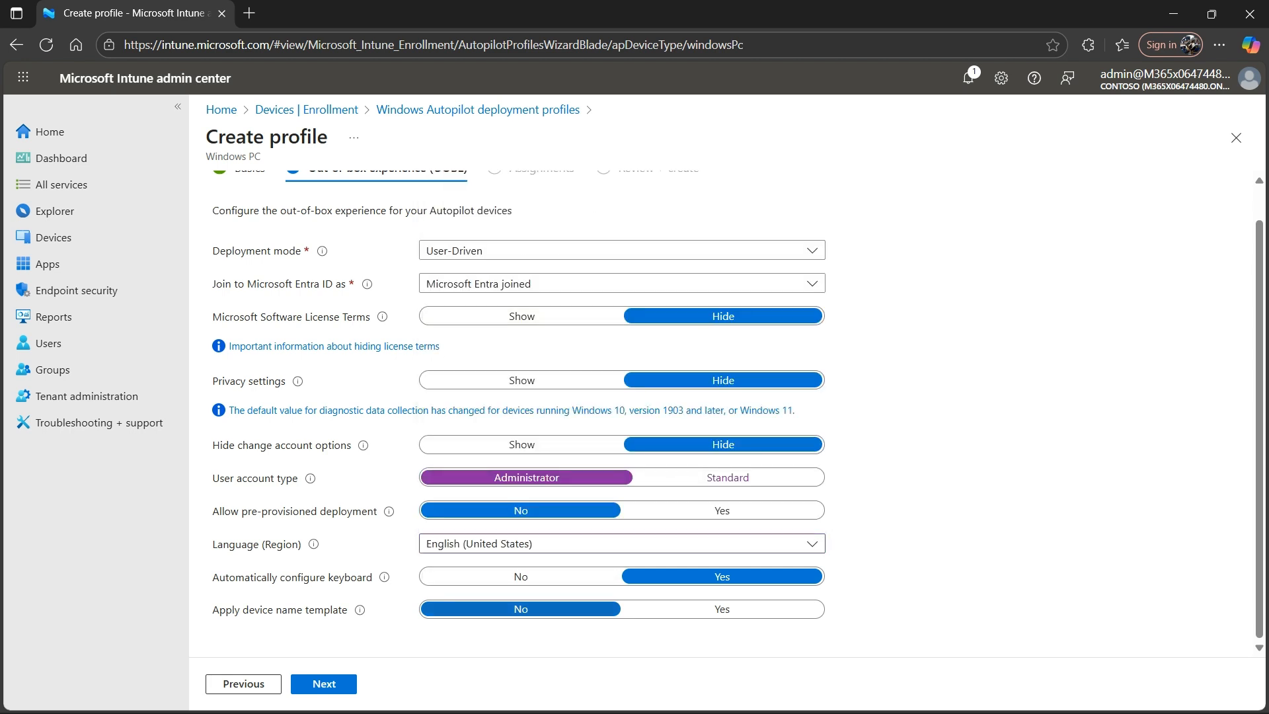
# - Enable the device name template to view its naming rules, and set it back to No
pyautogui.click(722, 608)
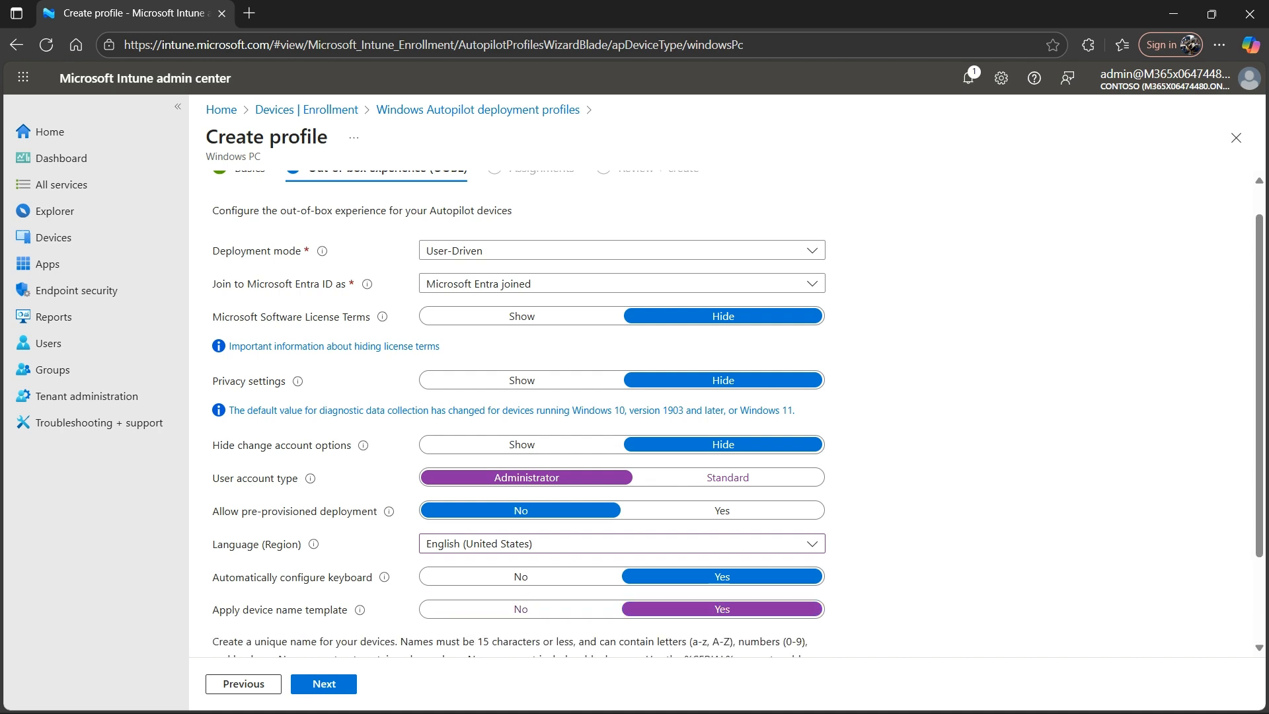
pyautogui.scroll(-2, 621, 410)
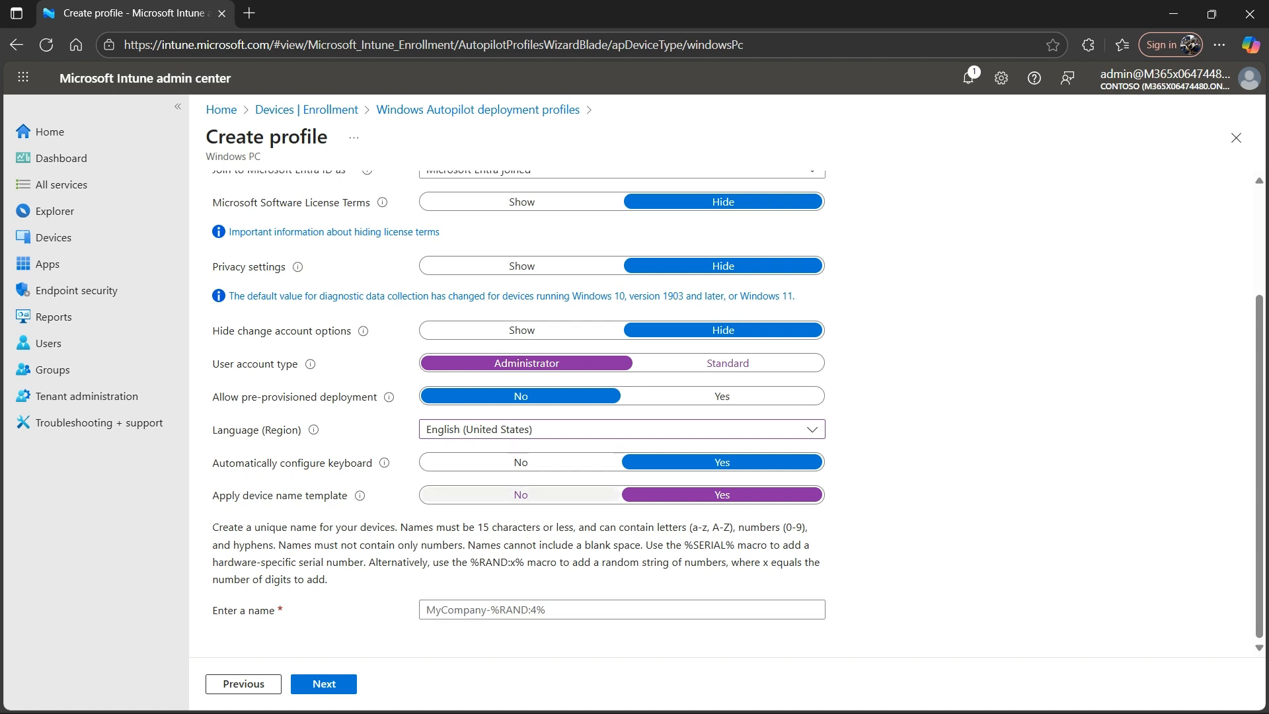
pyautogui.click(521, 494)
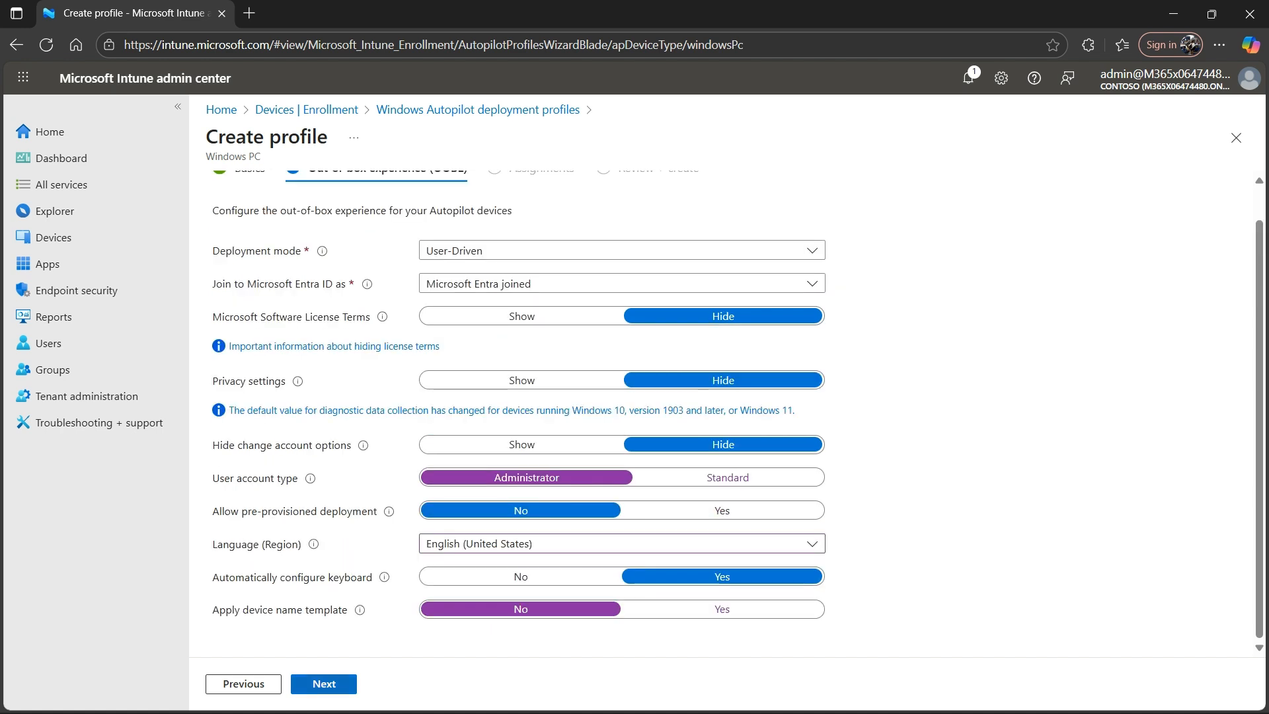
# - Continue to the profile's assignments and add all devices to the included groups
pyautogui.click(324, 683)
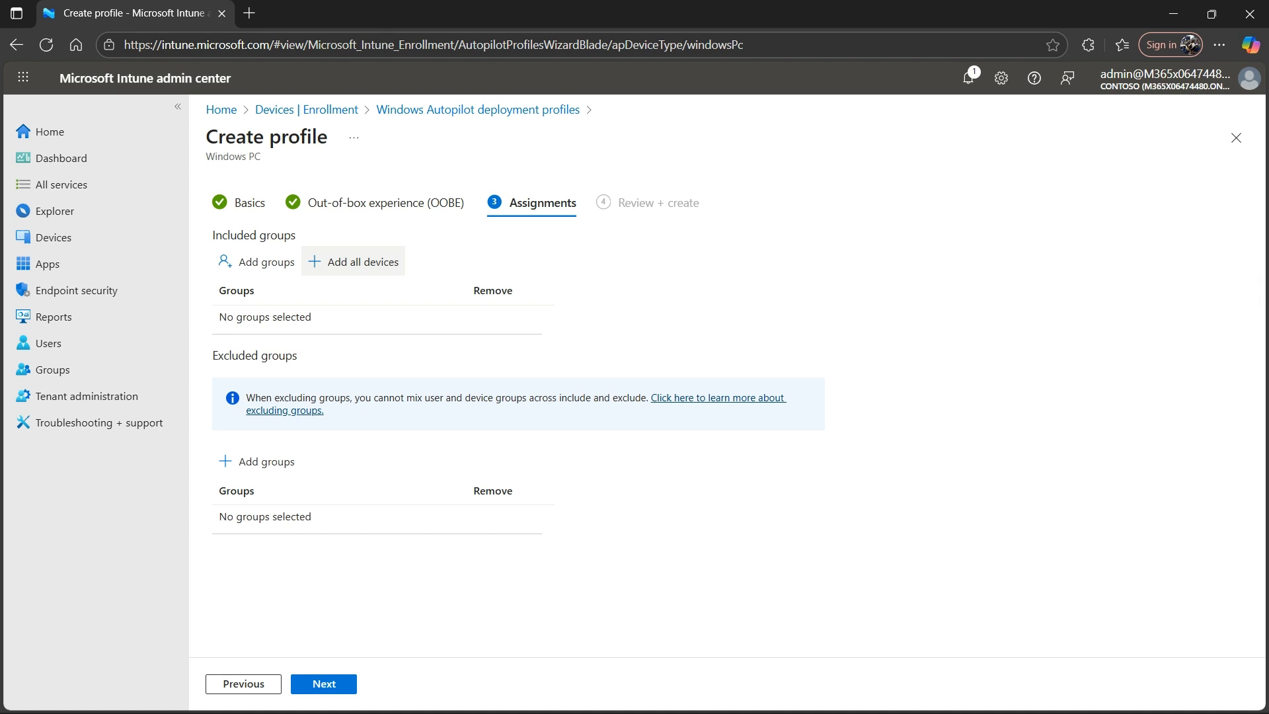
pyautogui.click(366, 262)
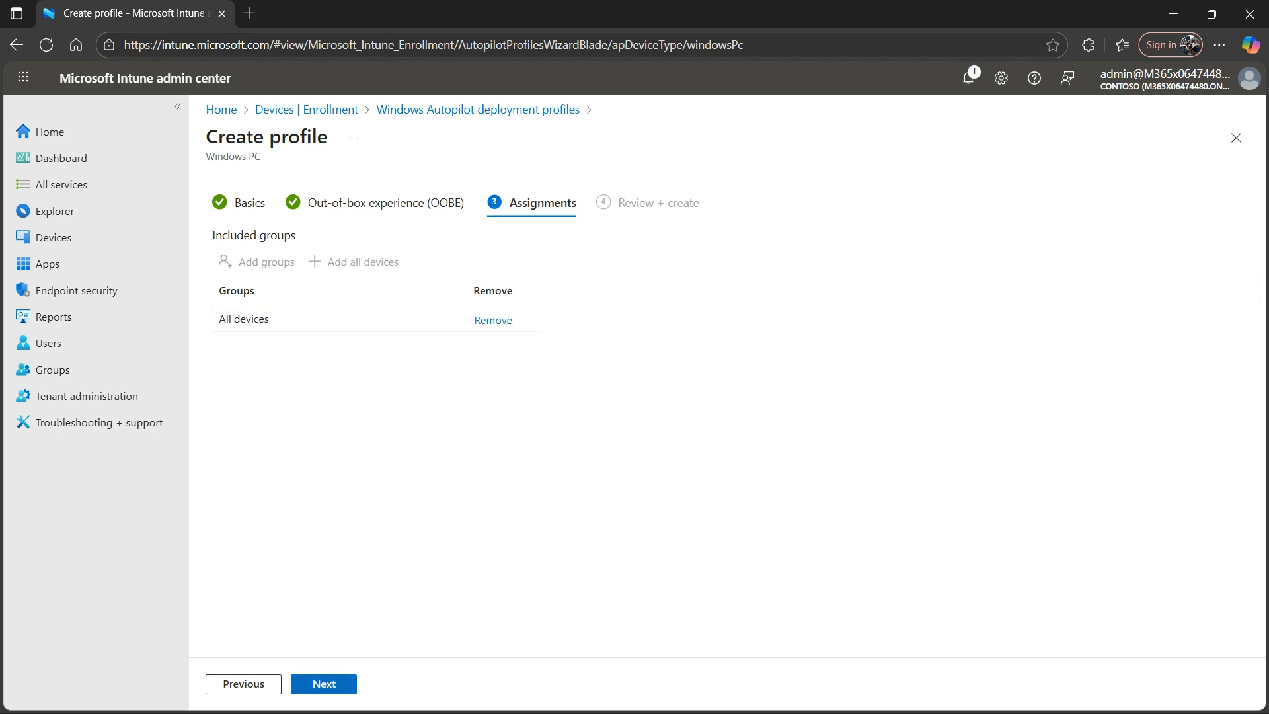
# - Continue to the review of the Windows Autopilot deployment profile, check its summary, and create it
pyautogui.click(324, 684)
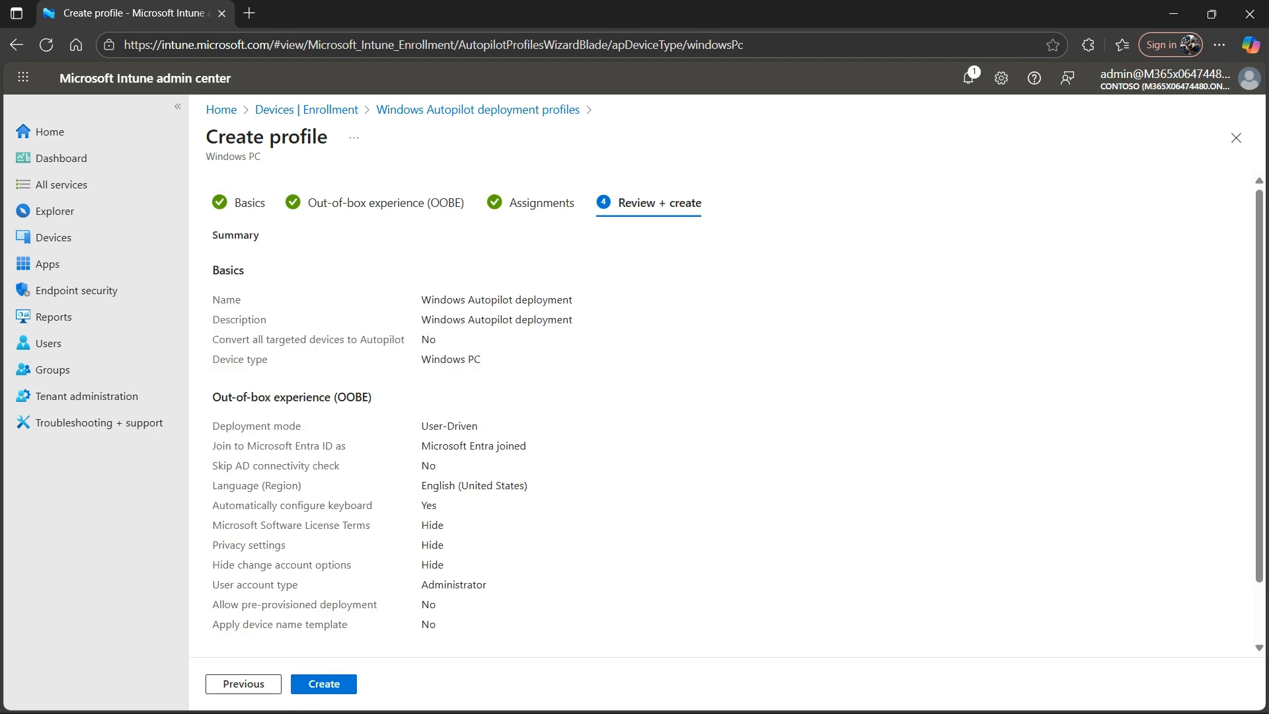
pyautogui.scroll(-1, 727, 410)
pyautogui.click(323, 683)
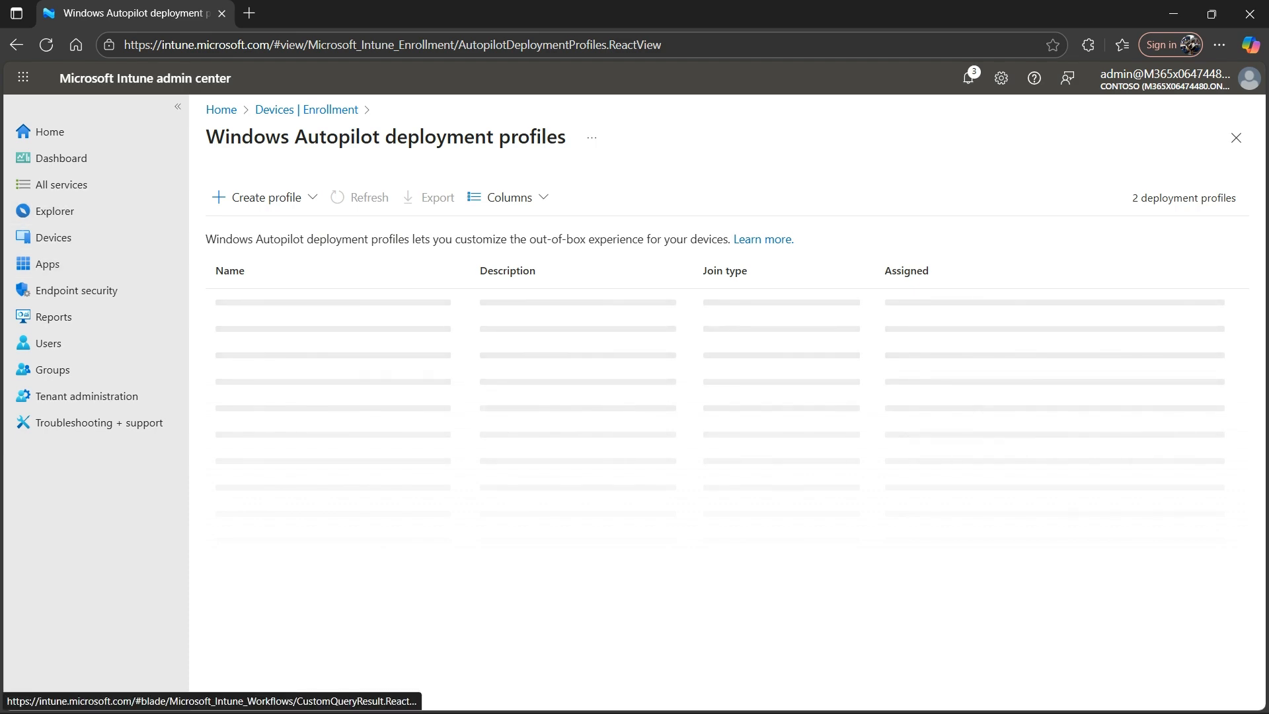
# - Reload the deployment profiles list from Enrollment, view the properties of the Windows Autopilot deployment profile, and return to the list
pyautogui.click(284, 109)
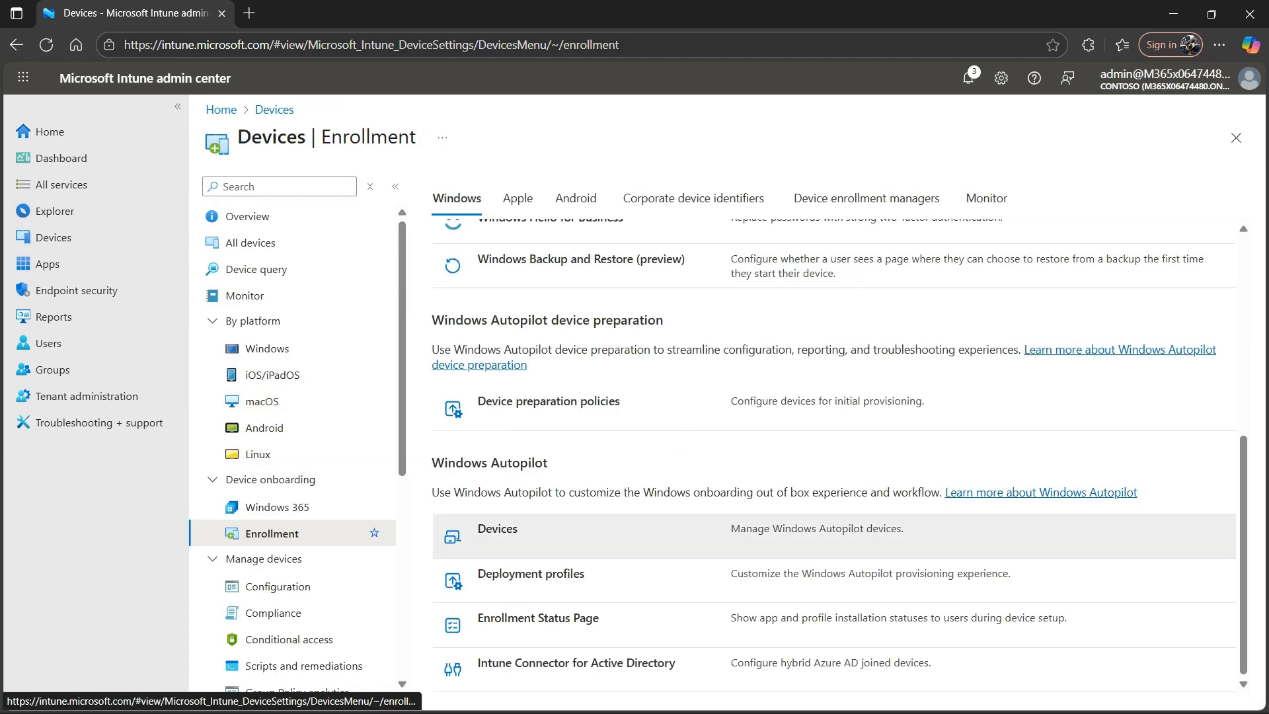
pyautogui.click(530, 575)
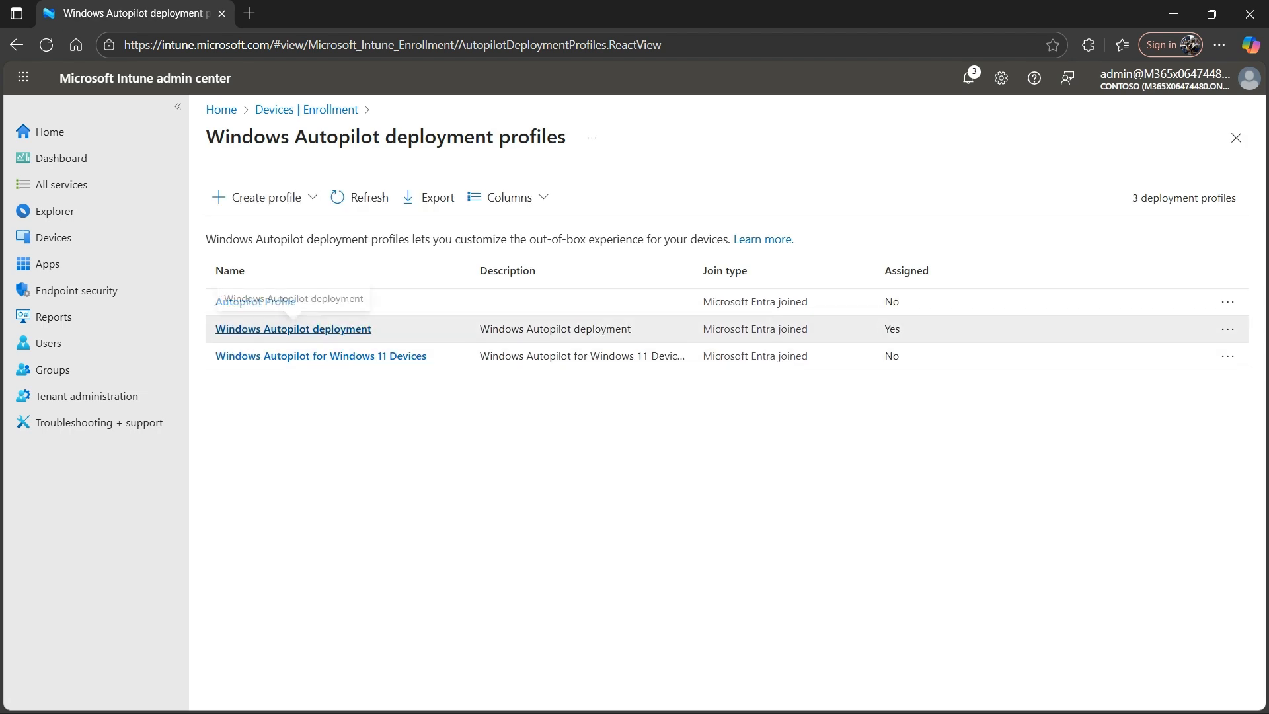
pyautogui.click(293, 329)
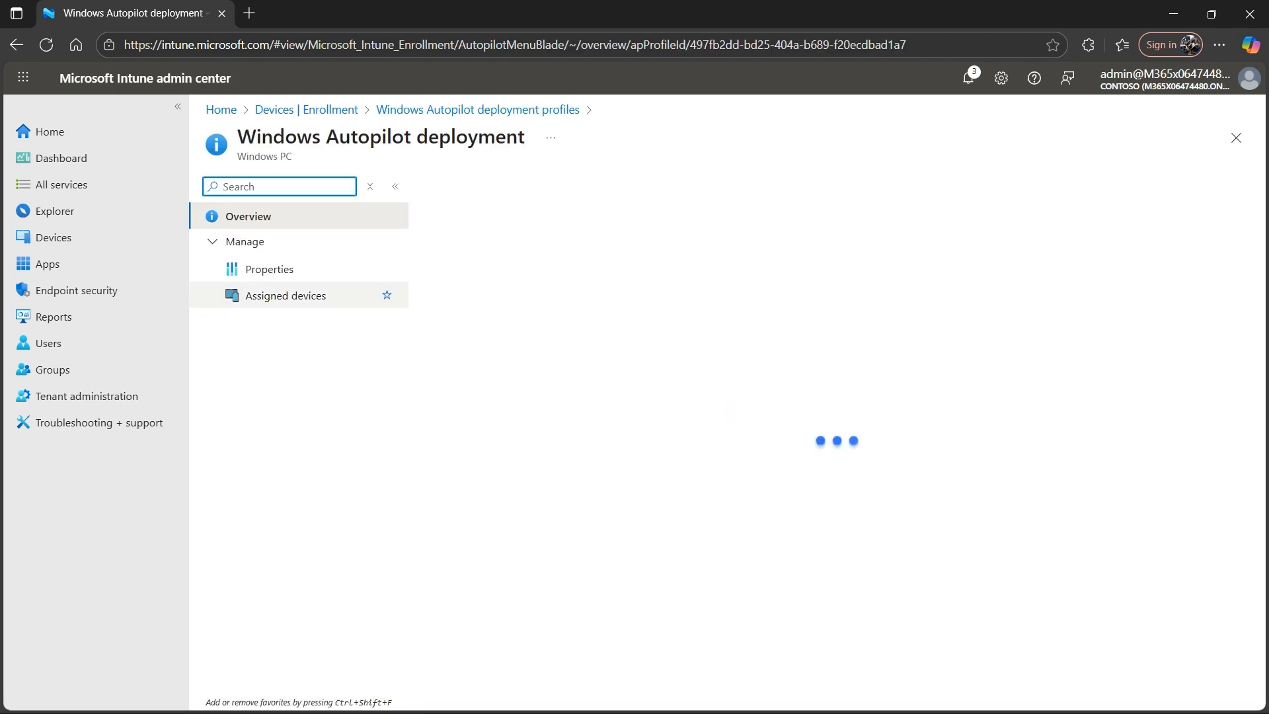
pyautogui.click(269, 269)
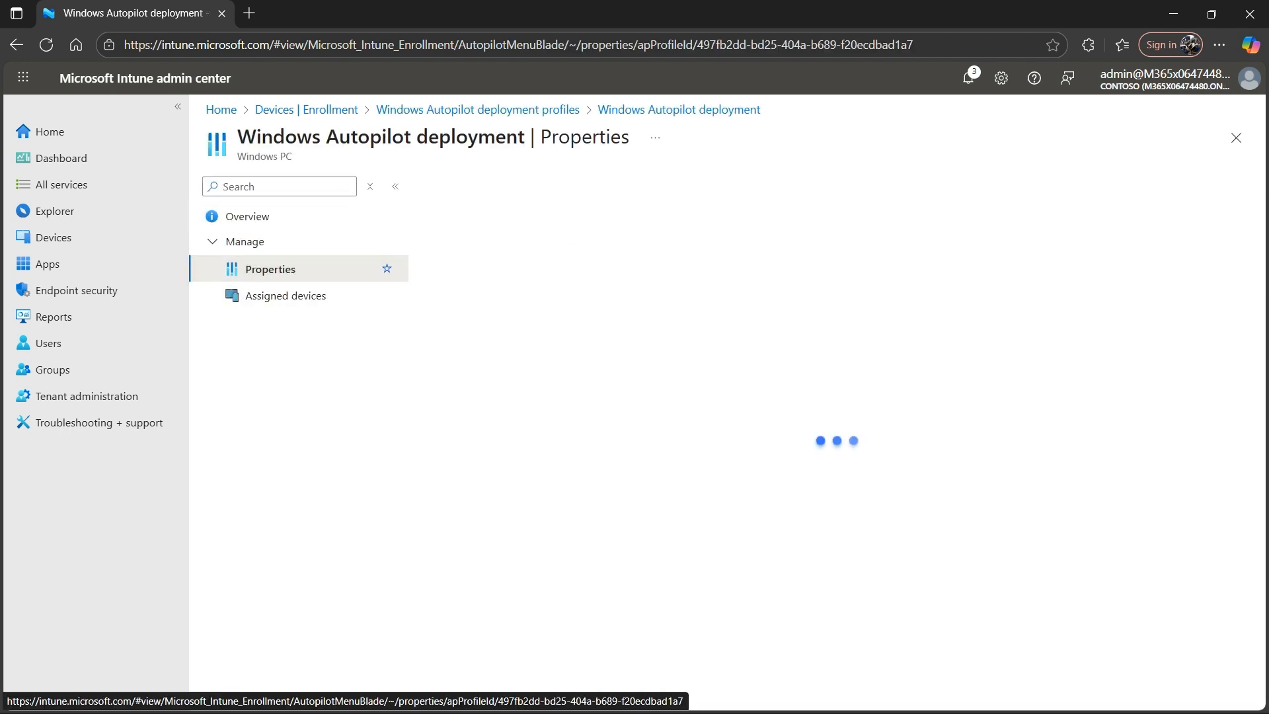
pyautogui.click(477, 109)
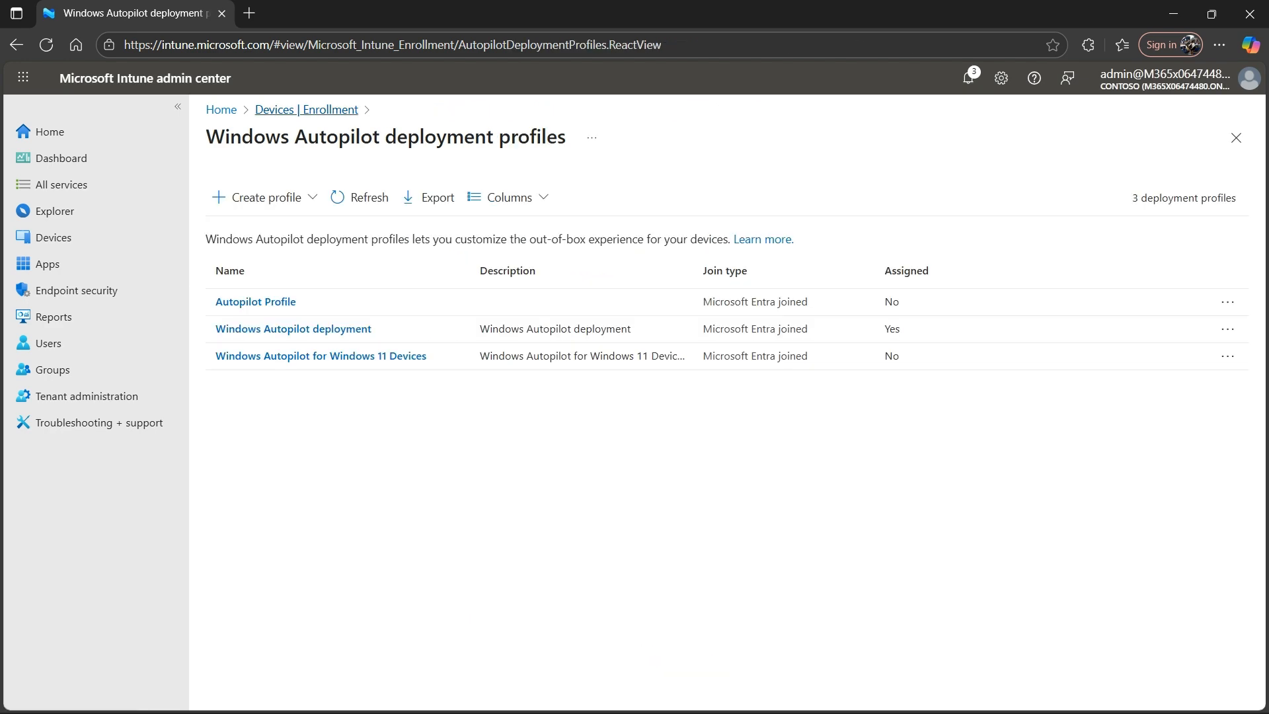
# - View the Enrollment Status Page list under Windows enrollment and return to the enrollment overview
pyautogui.click(306, 109)
pyautogui.click(515, 537)
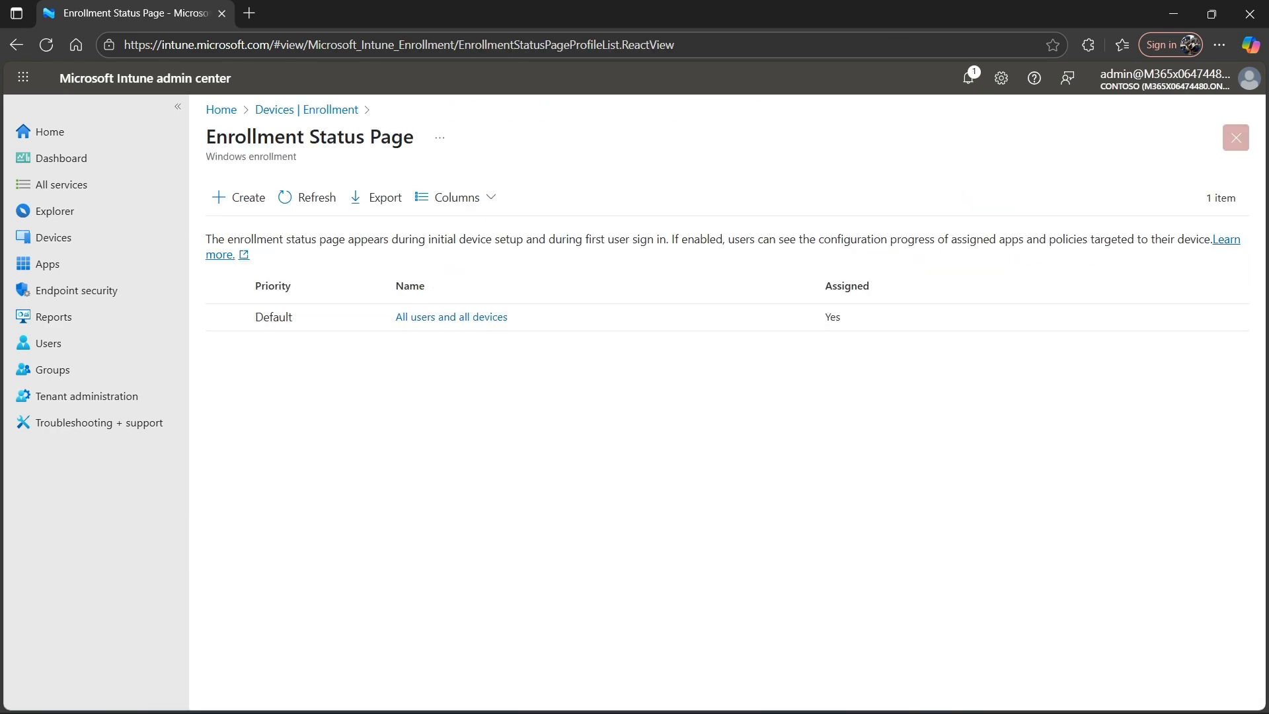
pyautogui.click(1235, 137)
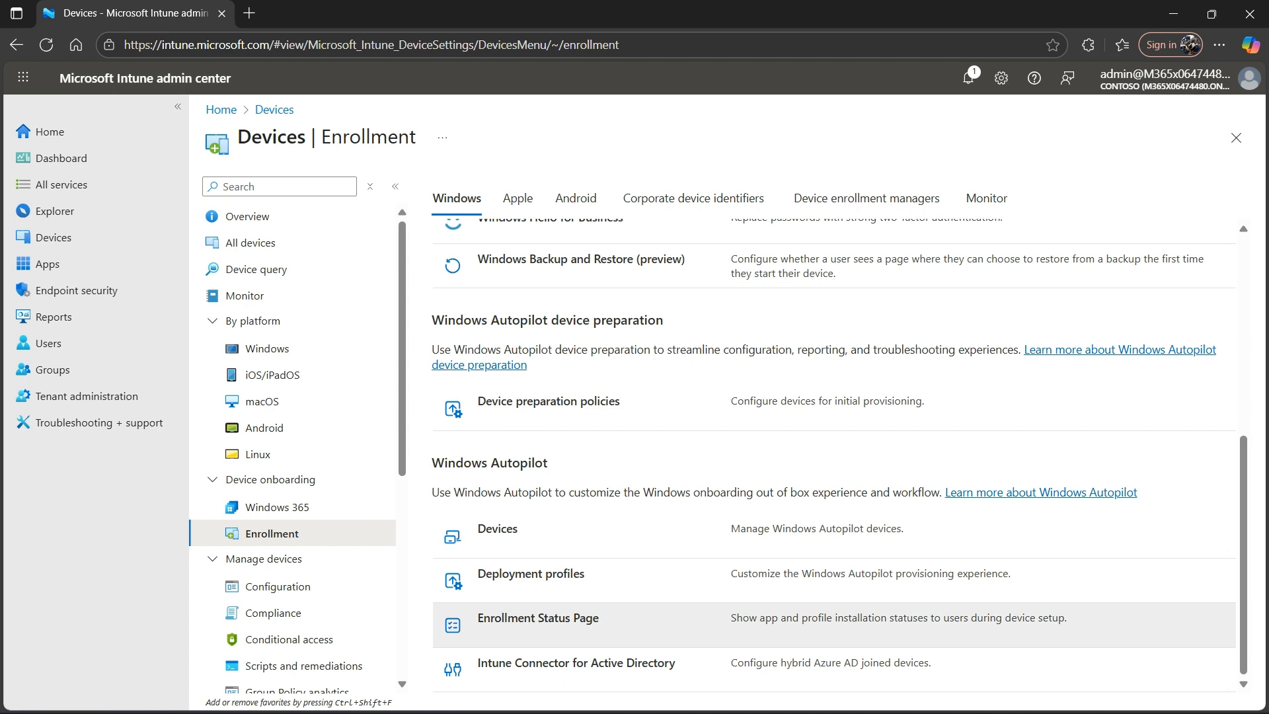
# - Start a new Enrollment Status Page profile and name it "Windows Autopilot Enrollment status"
pyautogui.click(538, 618)
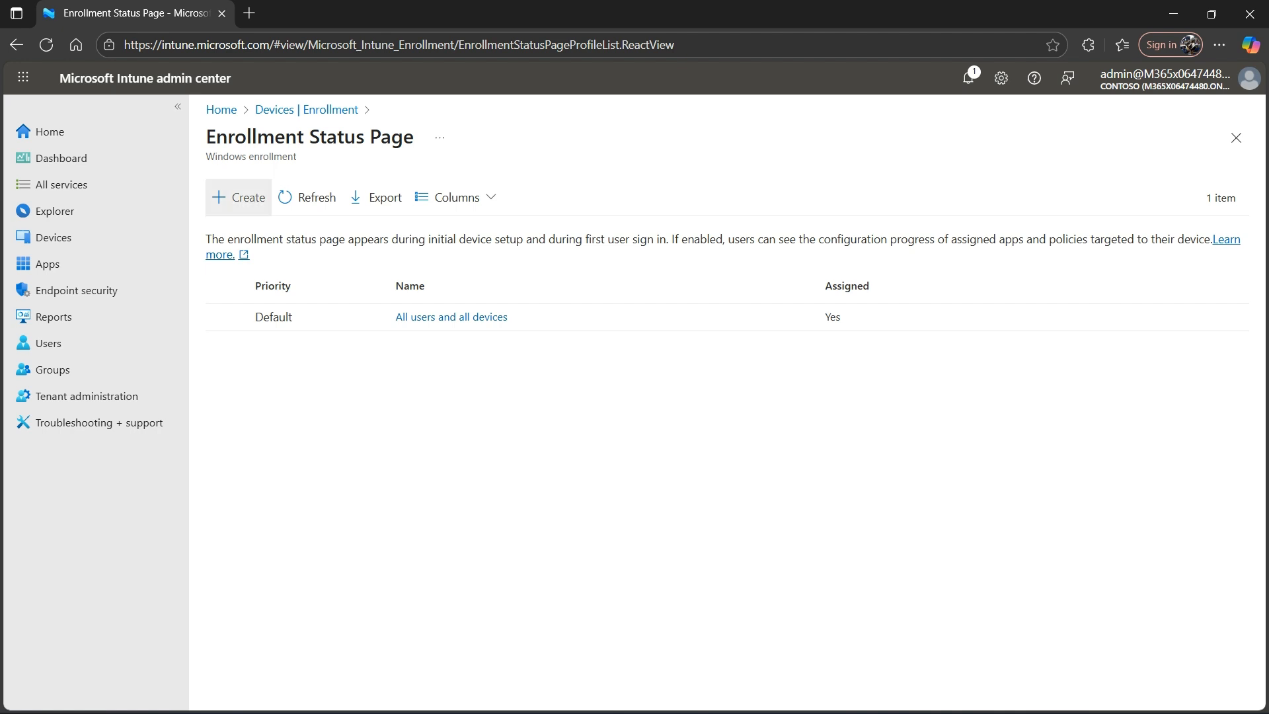
pyautogui.click(238, 197)
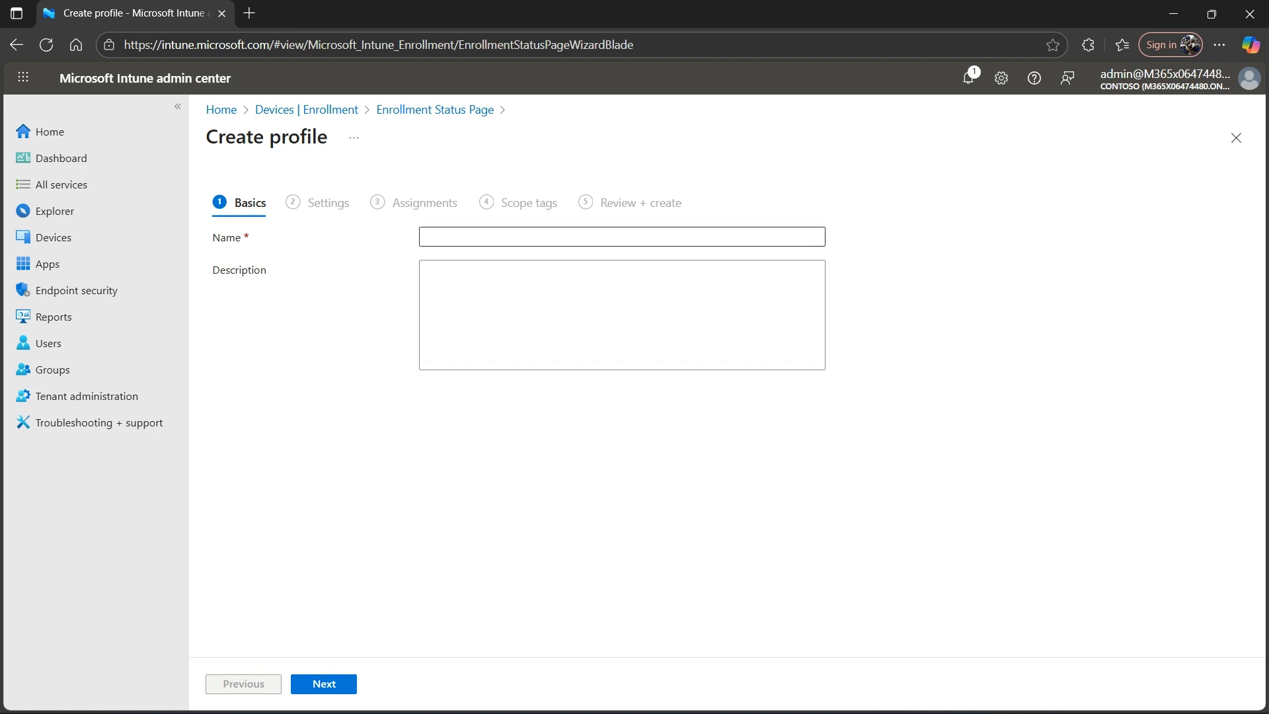
pyautogui.click(471, 236)
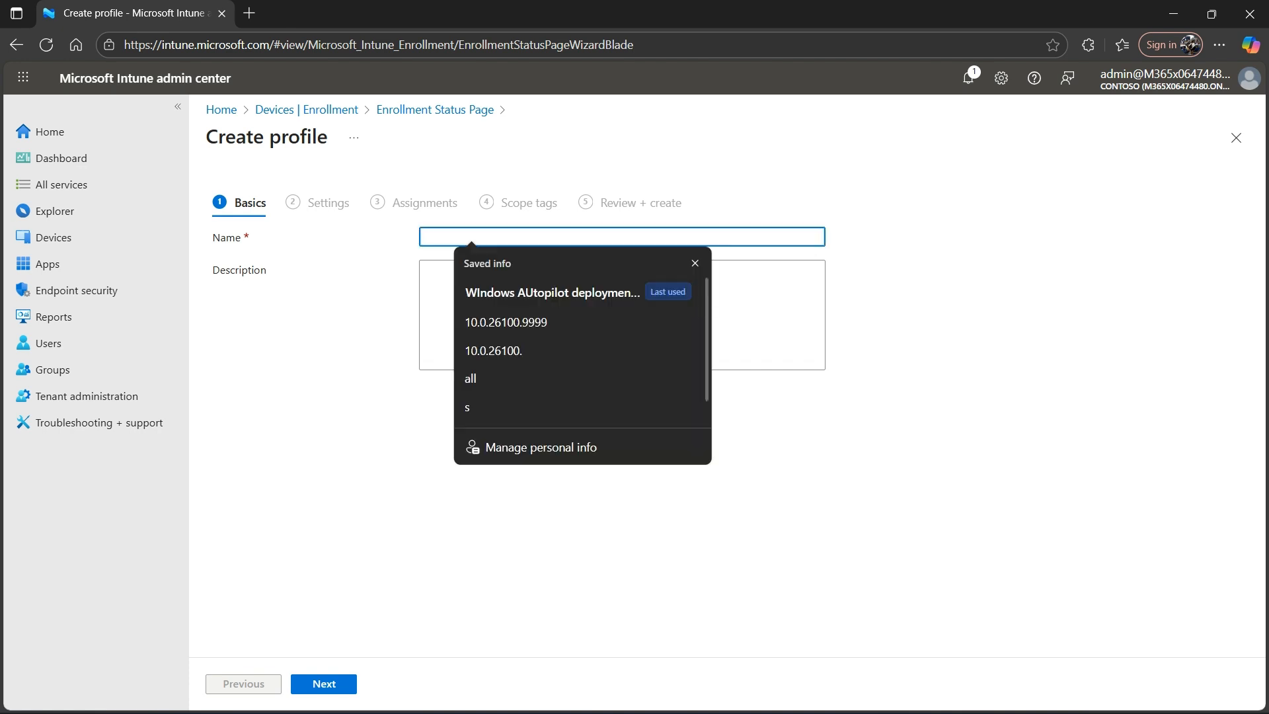
pyautogui.write('Windows')
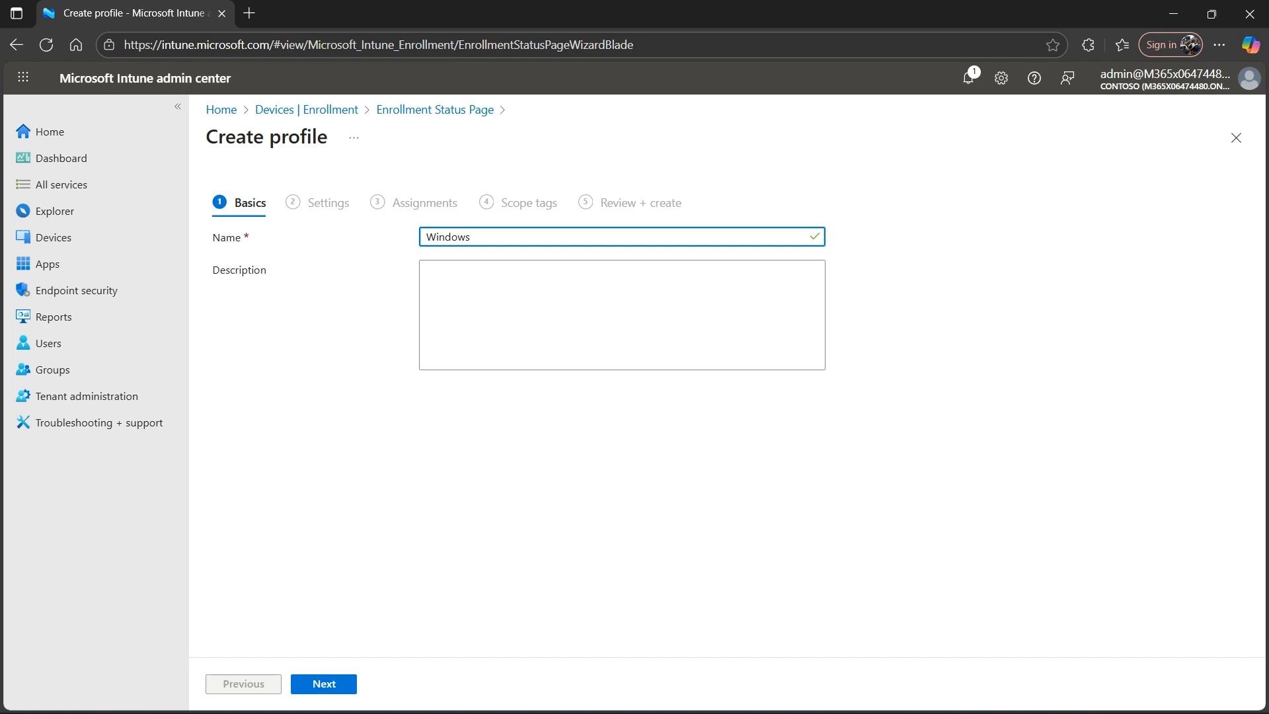
pyautogui.write(' Autop')
pyautogui.write('l')
pyautogui.write('ilot')
pyautogui.write(' ES')
pyautogui.press('BackSpace')
pyautogui.write('nrolmeen')
pyautogui.press('BackSpace')
pyautogui.press('BackSpace')
pyautogui.press('BackSpace')
pyautogui.press('BackSpace')
pyautogui.write('lment status')
# - Copy the profile name into the description, and continue to the enrollment status page settings
pyautogui.hotkey('ctrl', 'a')
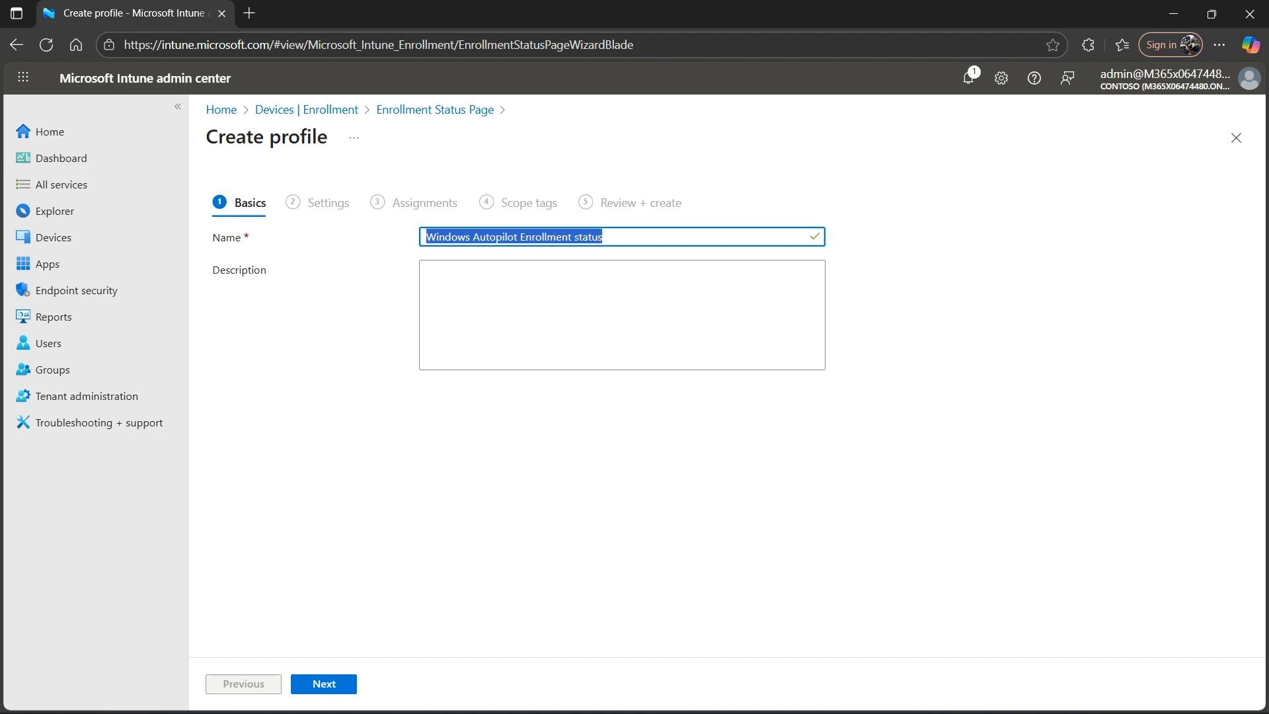
pyautogui.hotkey('ctrl', 'c')
pyautogui.press('Tab')
pyautogui.hotkey('ctrl', 'v')
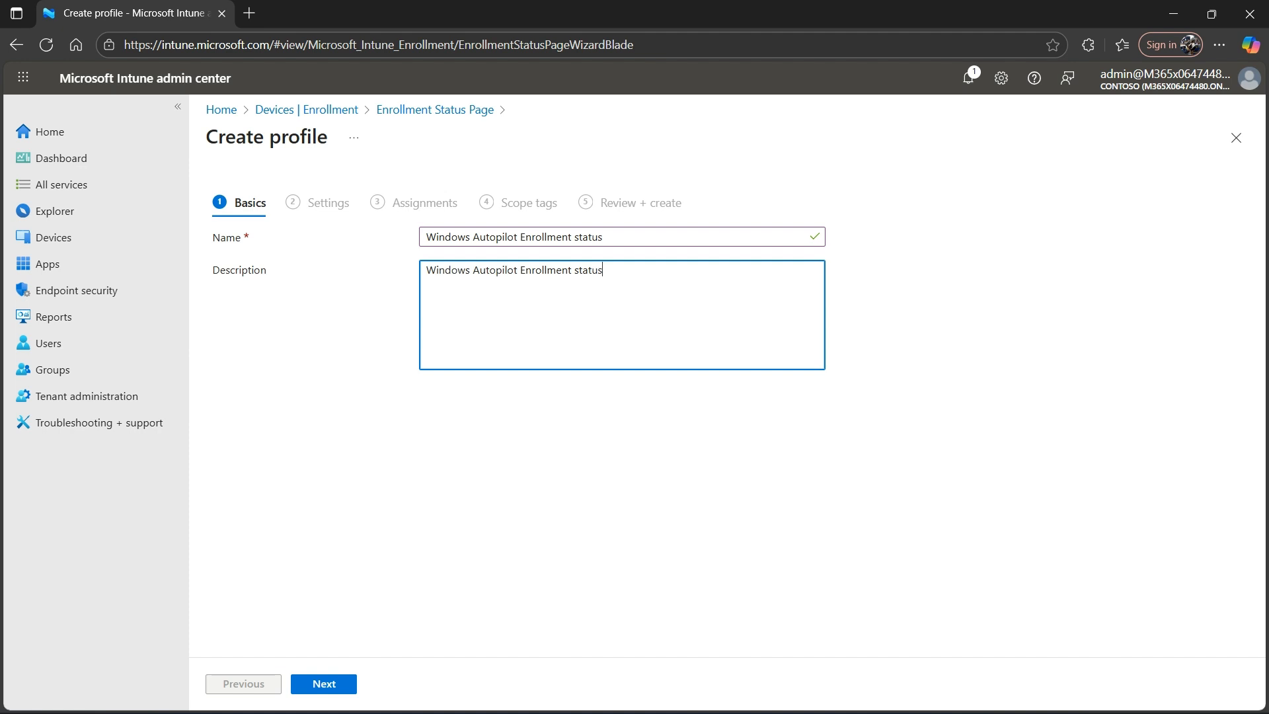
pyautogui.click(323, 683)
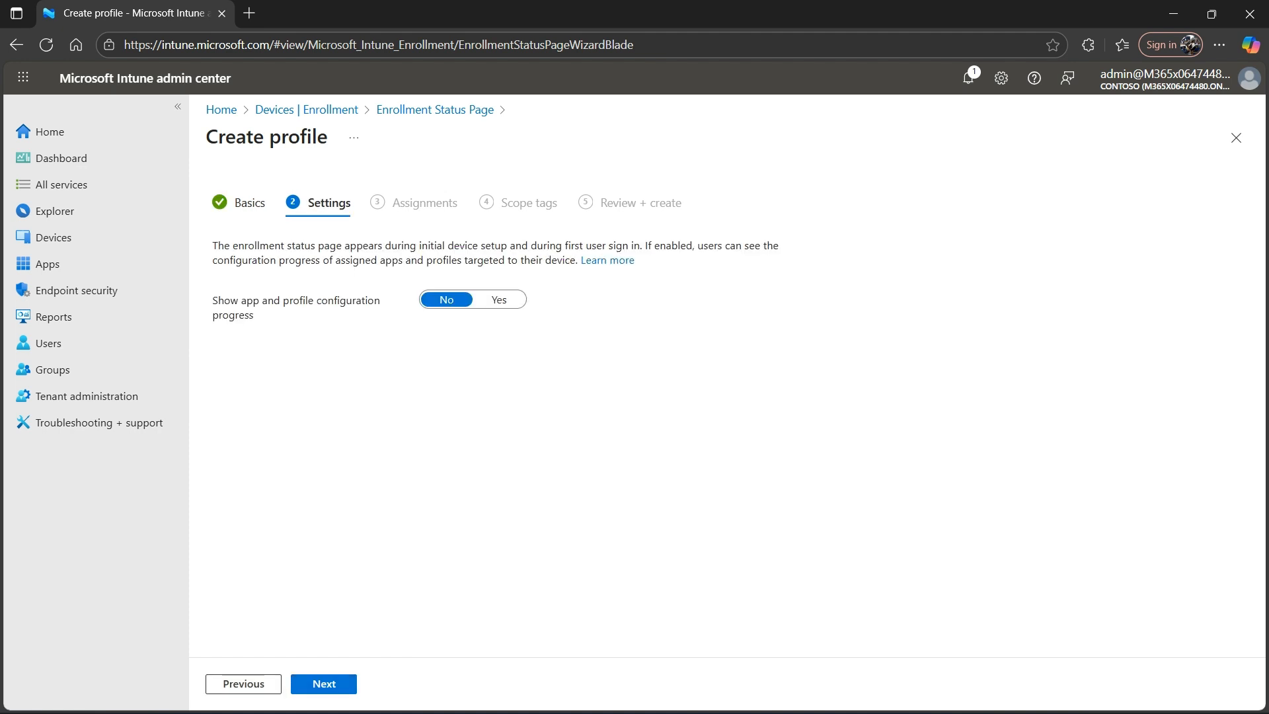
# - Set showing app and profile configuration progress to Yes, review the remaining settings, and continue to the assignments
pyautogui.click(499, 300)
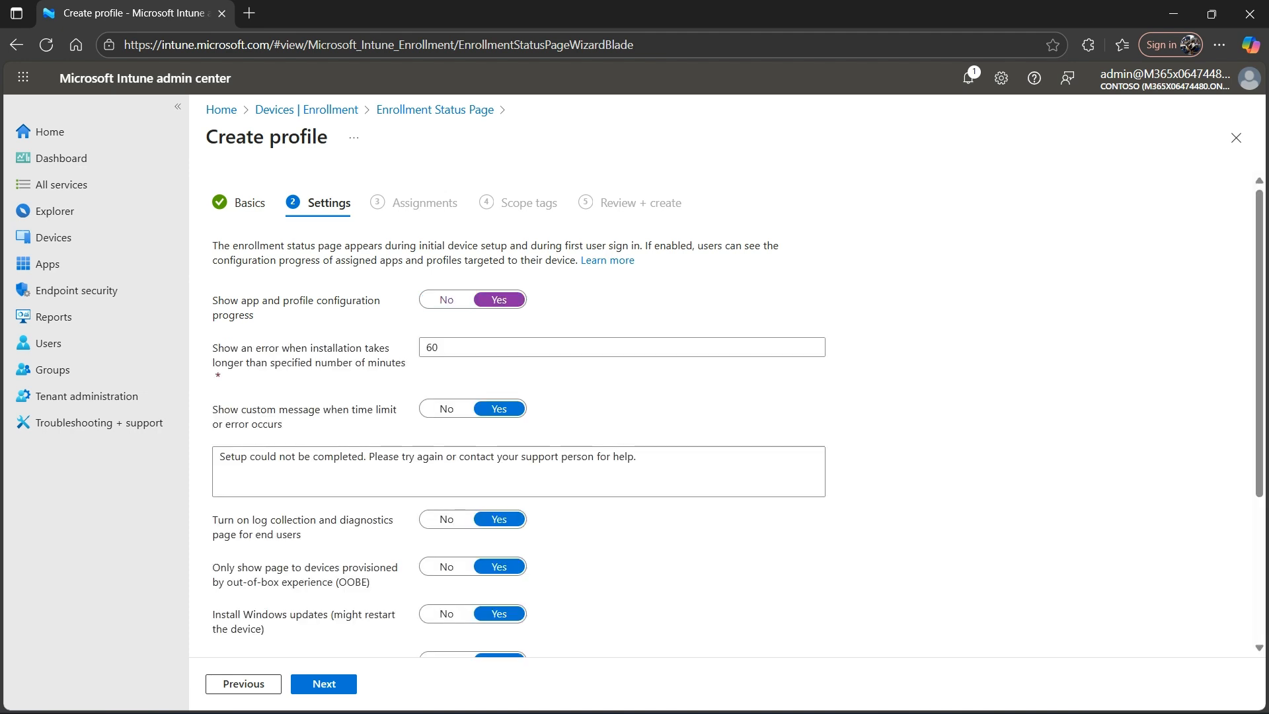
pyautogui.scroll(-2, 737, 413)
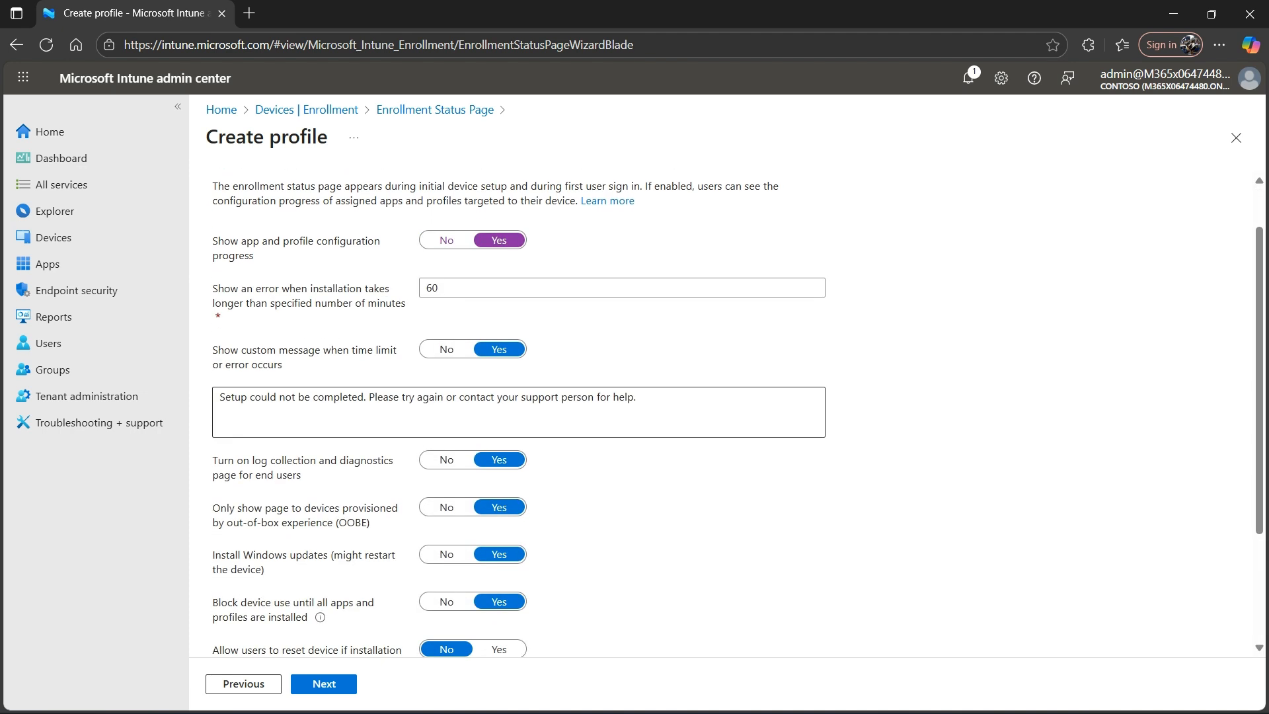
pyautogui.scroll(-1, 737, 413)
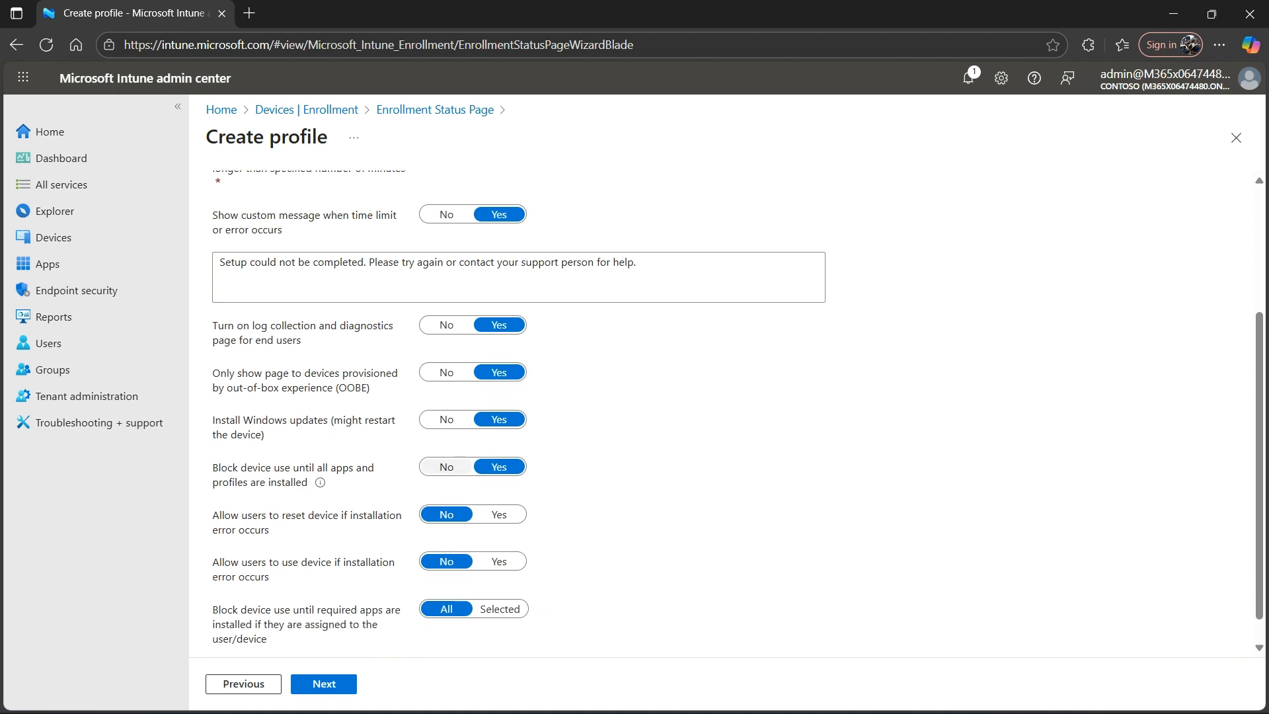
pyautogui.click(324, 684)
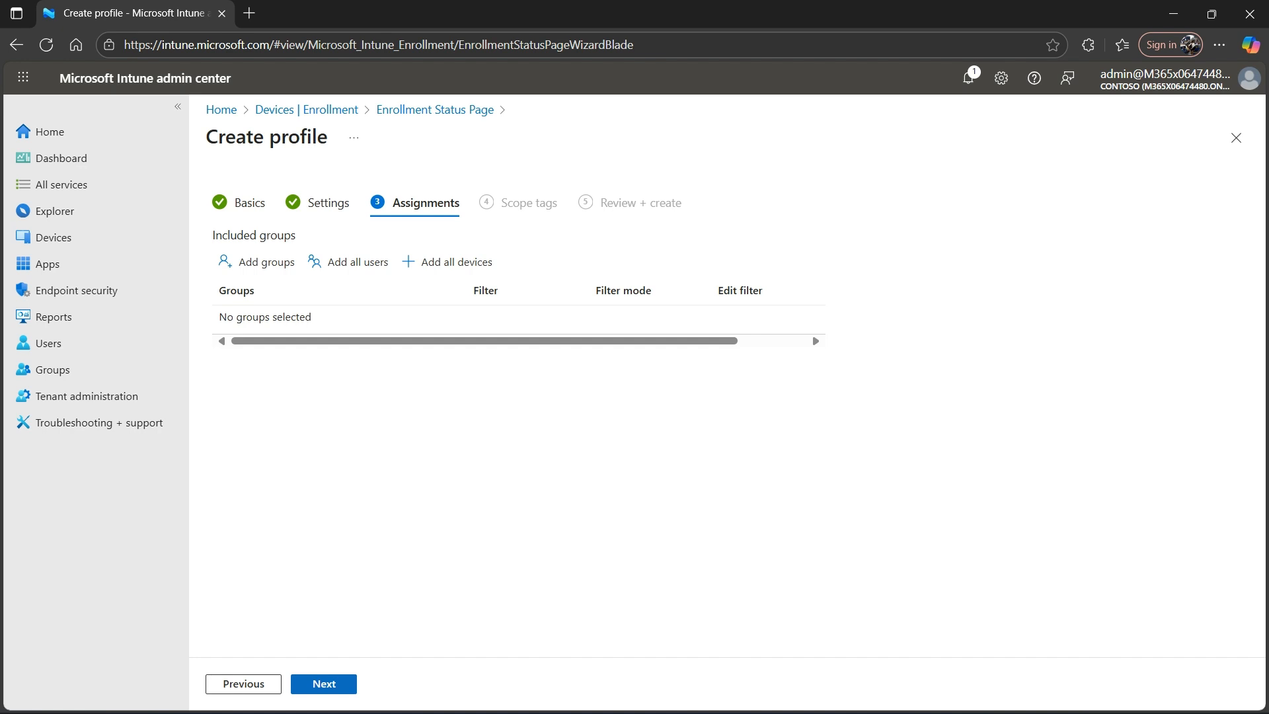
# - Assign the enrollment status profile to all devices, and continue with the Default scope tag to the review
pyautogui.click(456, 262)
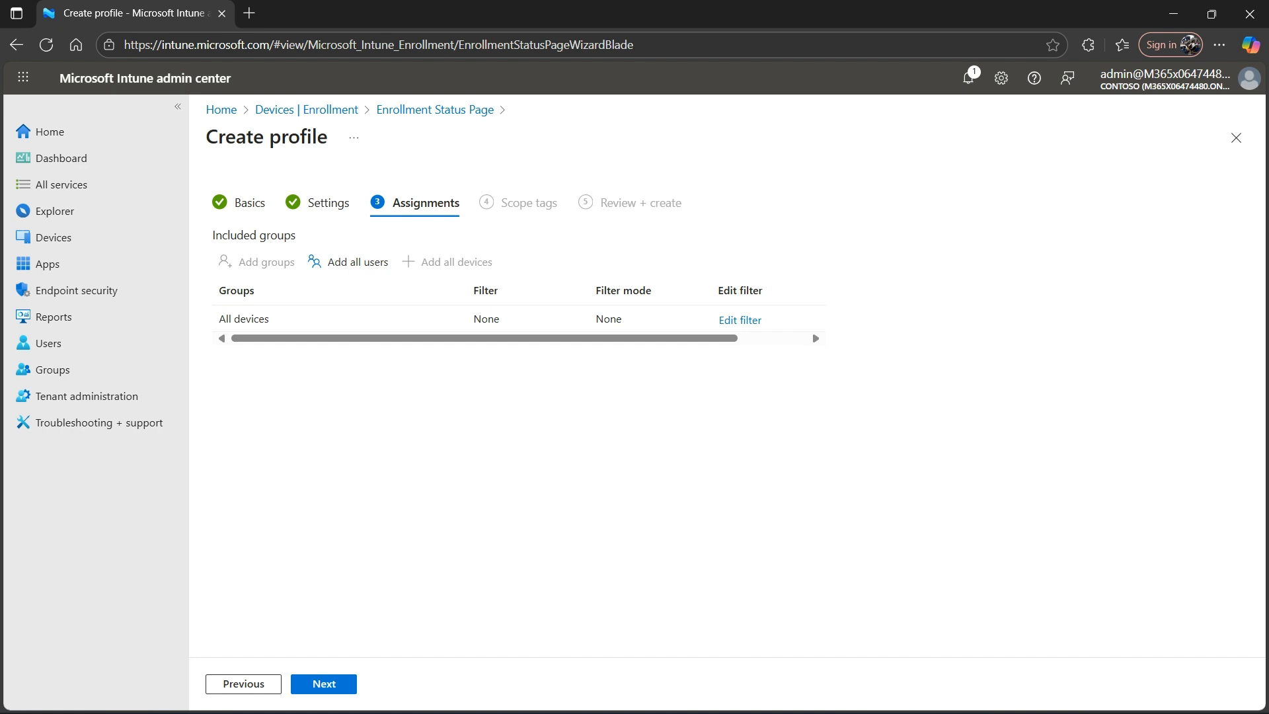
pyautogui.click(323, 683)
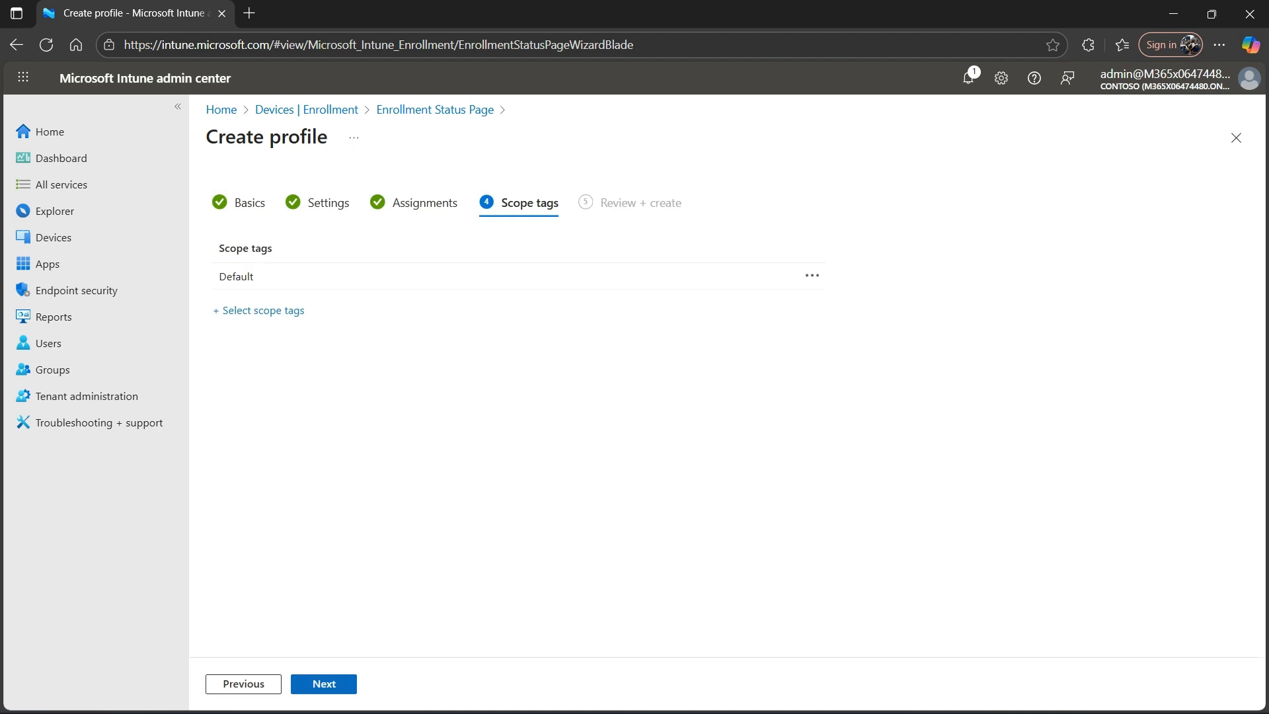
pyautogui.click(324, 684)
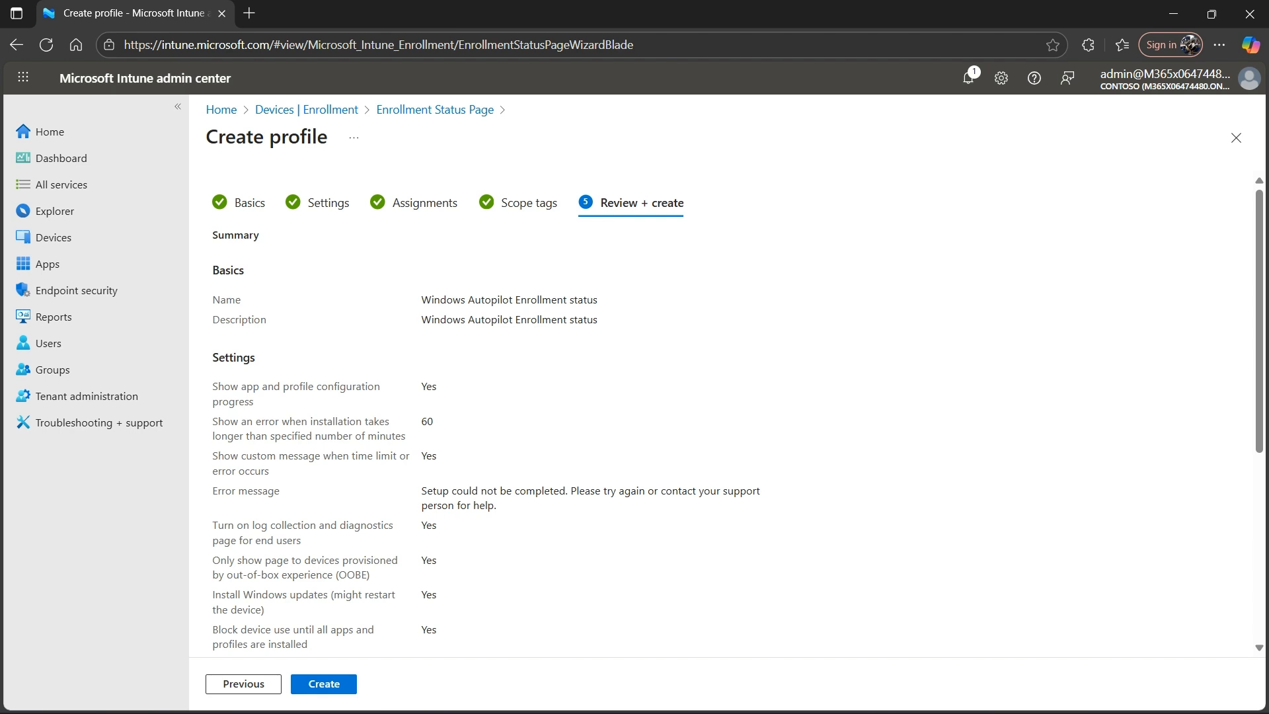
# - Discard the new enrollment status profile without creating it, and leave the Enrollment Status Page
pyautogui.click(1235, 137)
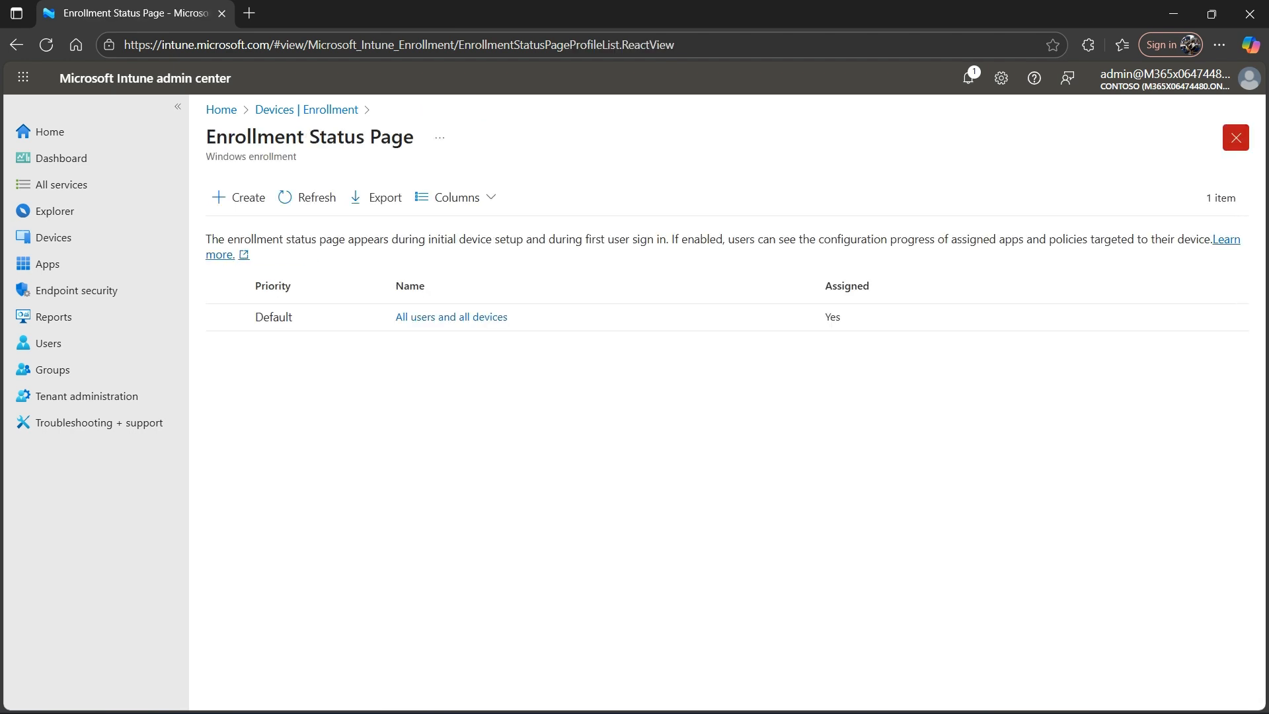
pyautogui.click(1235, 137)
pyautogui.scroll(-5, 660, 363)
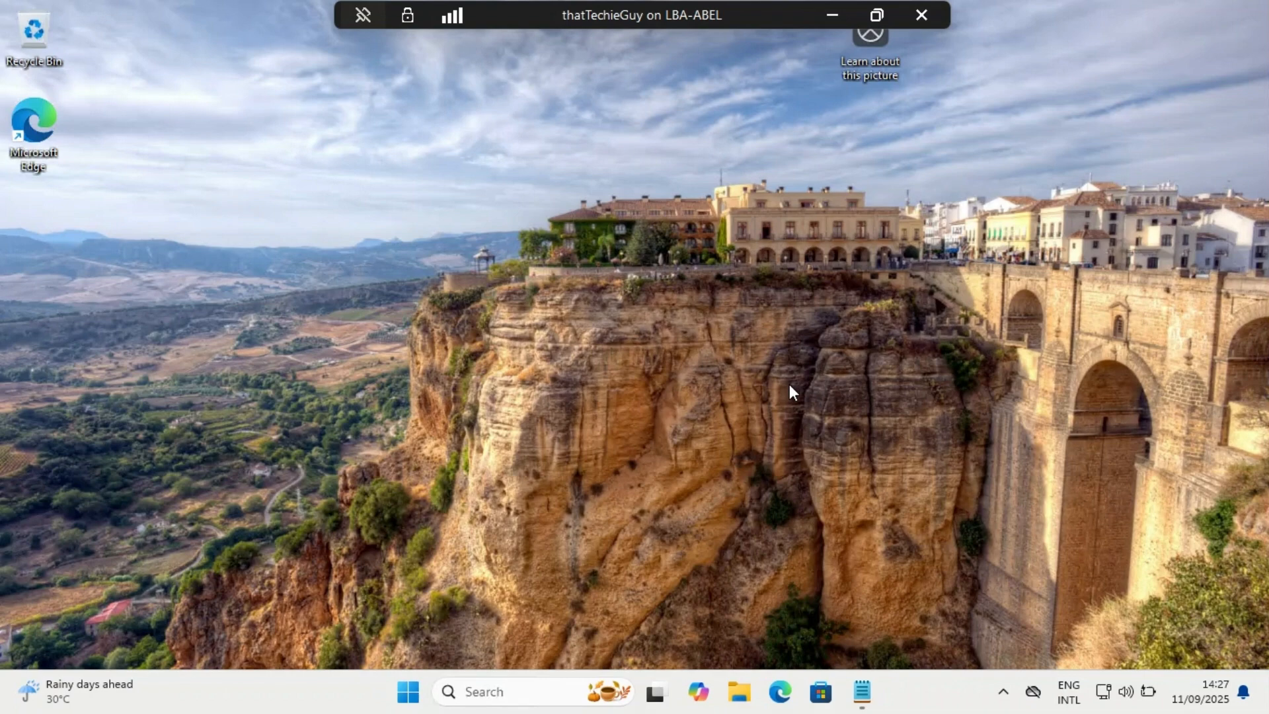
# - On the remote PC, run "sysprep" to reach the Sysprep folder and launch the System Preparation Tool
pyautogui.hotkey('alt', 'F4')
pyautogui.press('super+r')
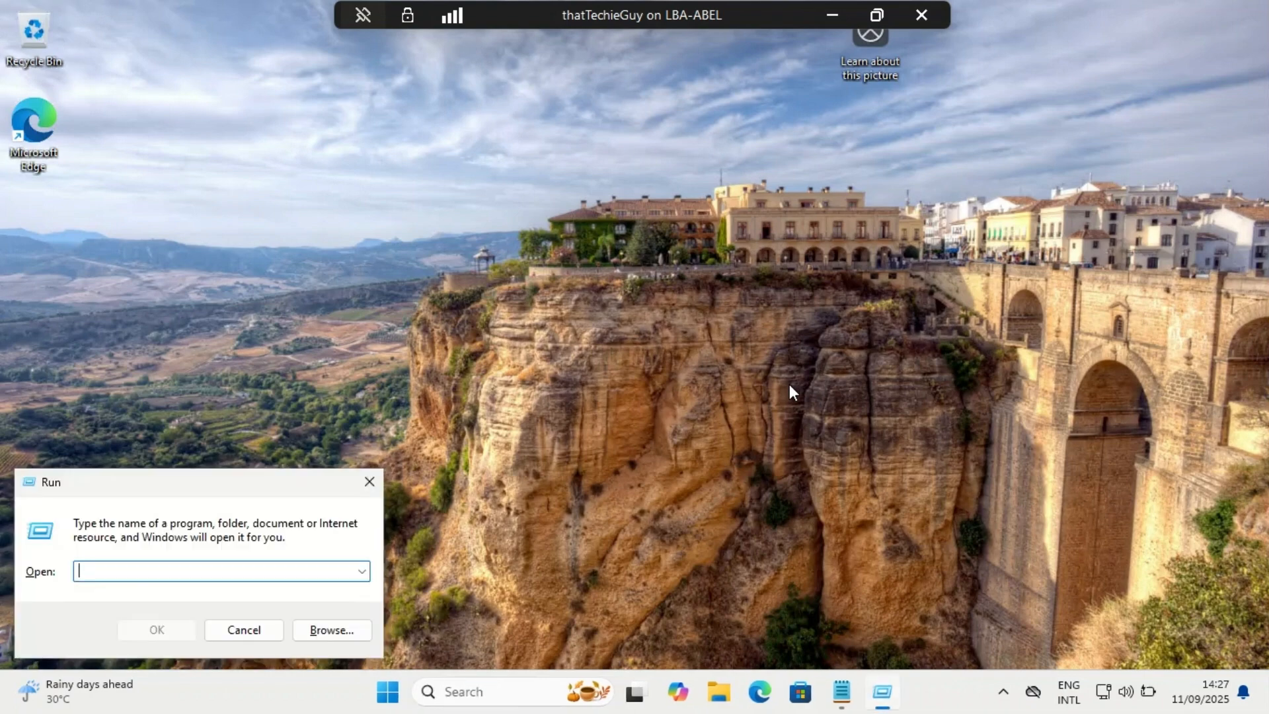
pyautogui.write('sysprep')
pyautogui.press('Return')
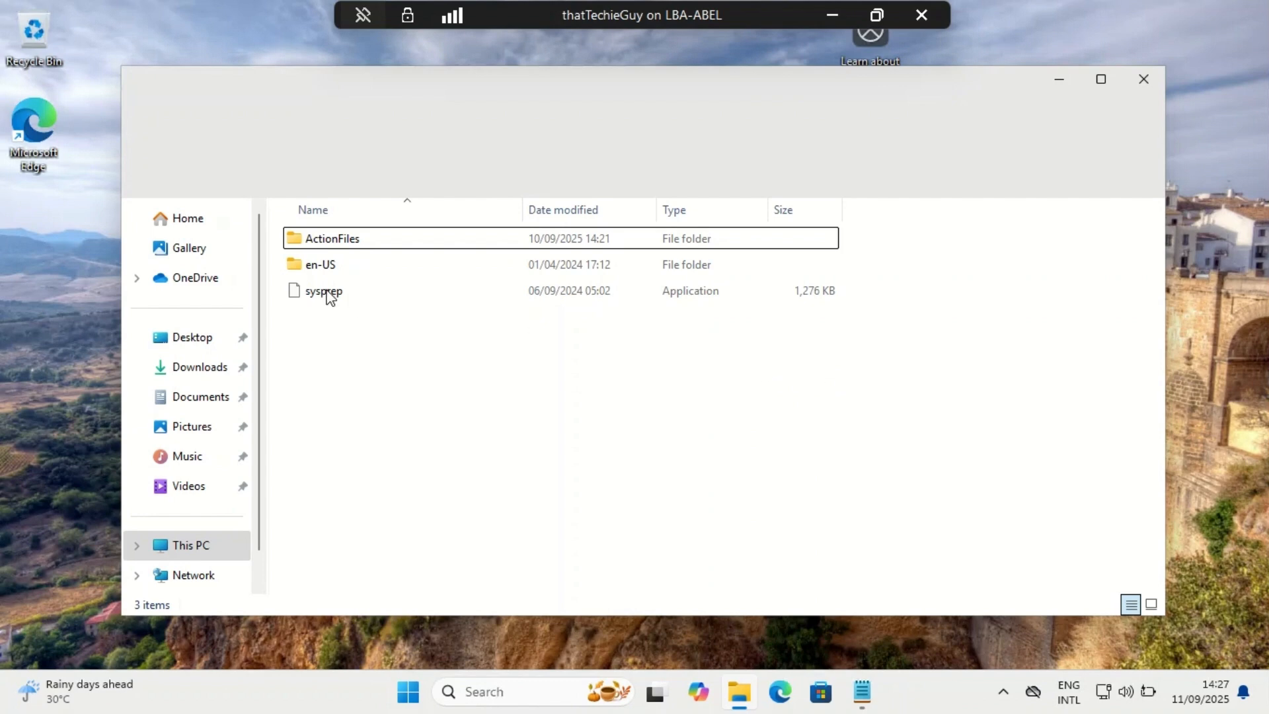
pyautogui.doubleClick(328, 295)
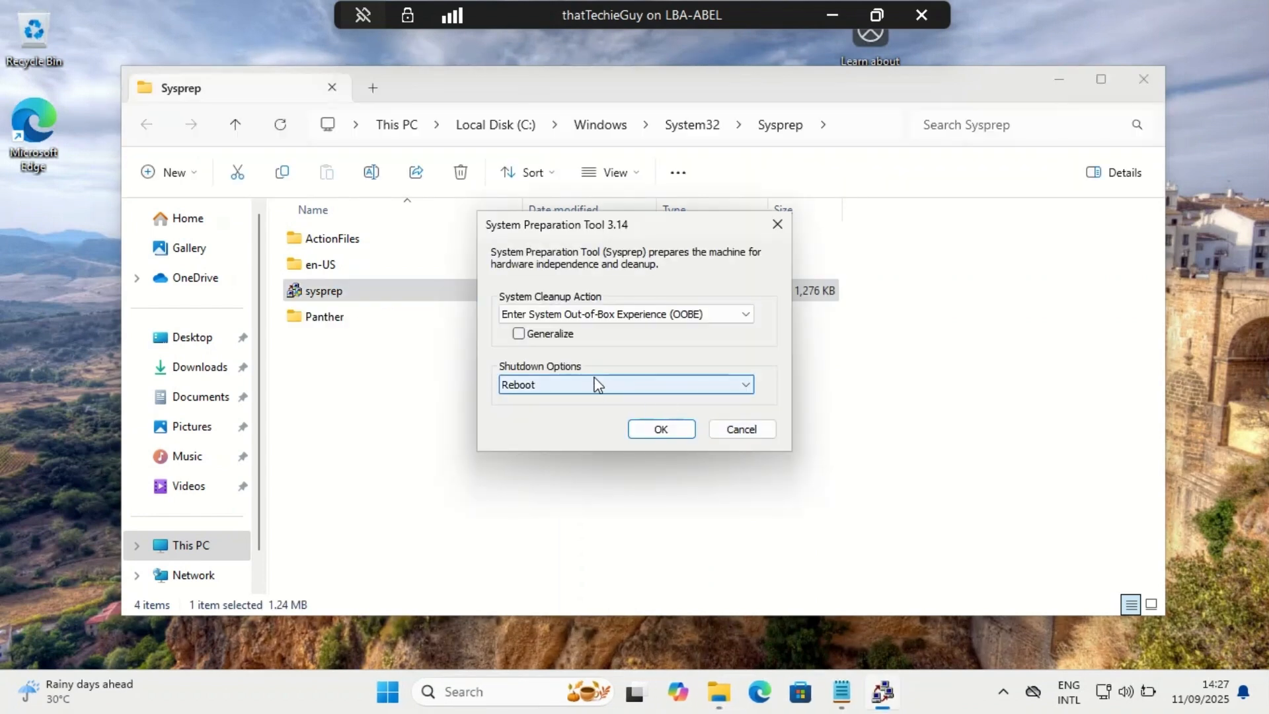
# - Try the Sysprep options Enter System Out-of-Box Experience (OOBE), Generalize and Shutdown, and cancel the tool without running it
pyautogui.click(636, 315)
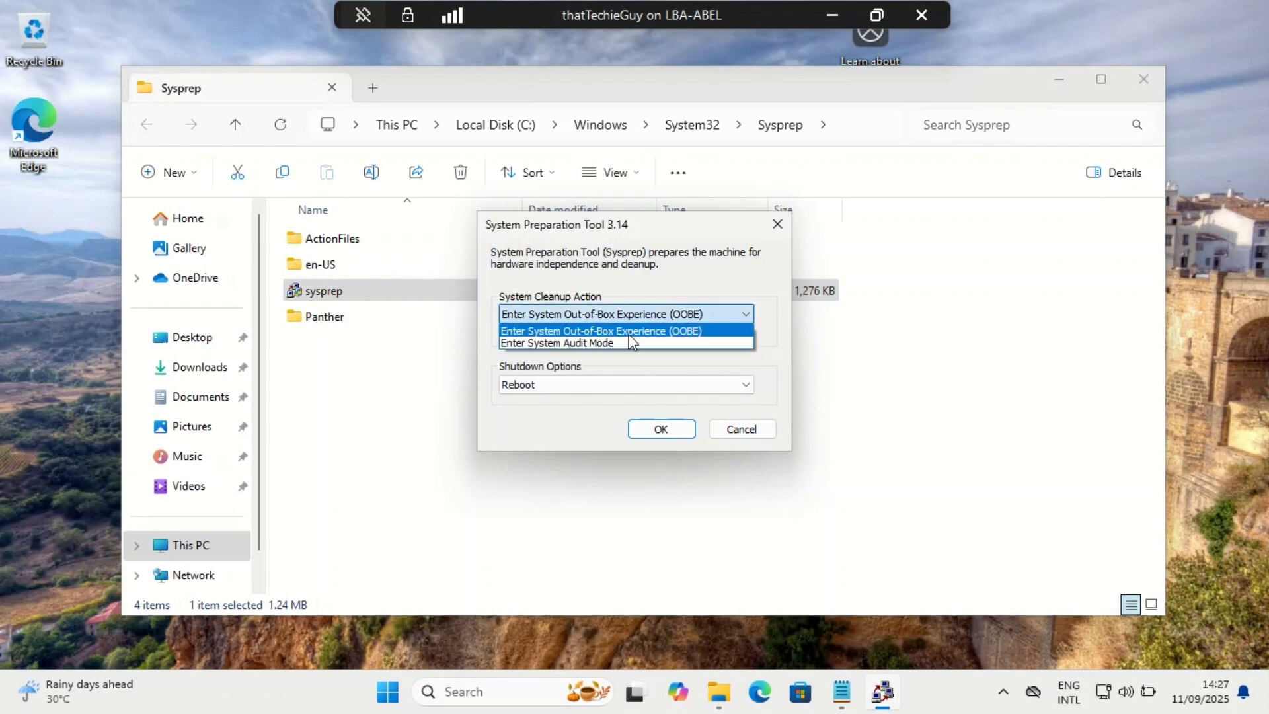
pyautogui.click(629, 331)
pyautogui.click(600, 386)
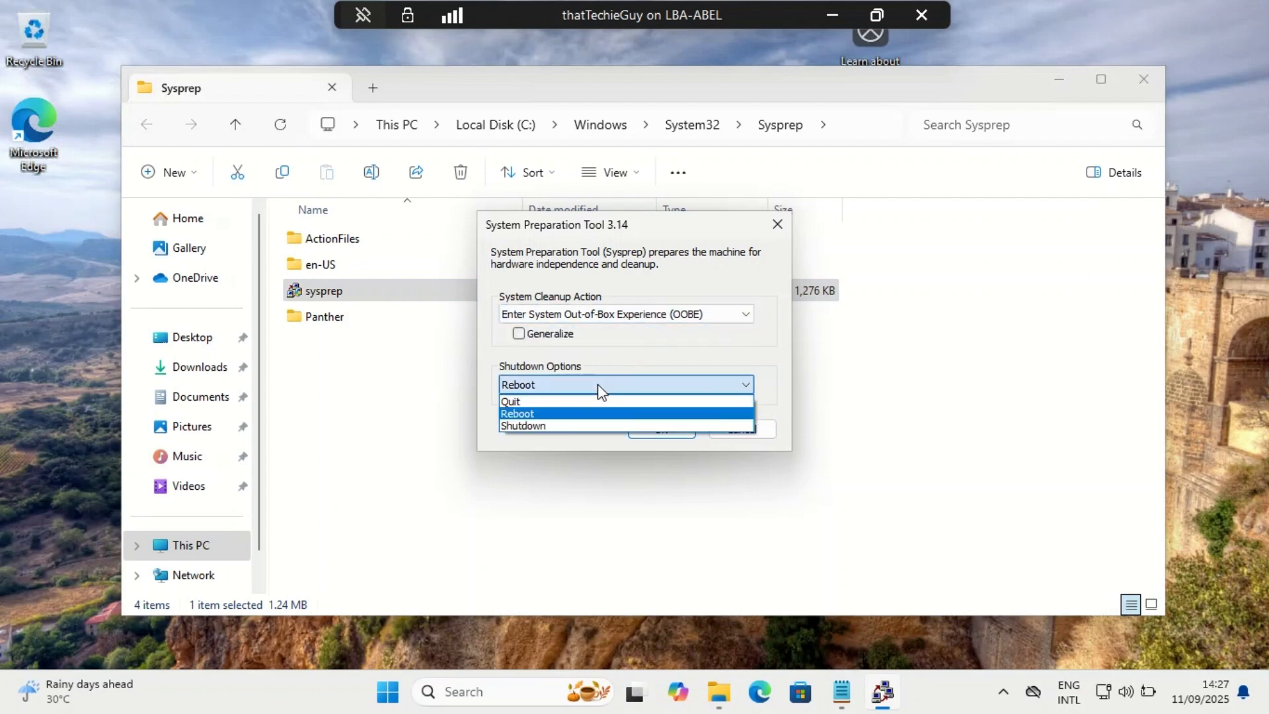
pyautogui.click(537, 427)
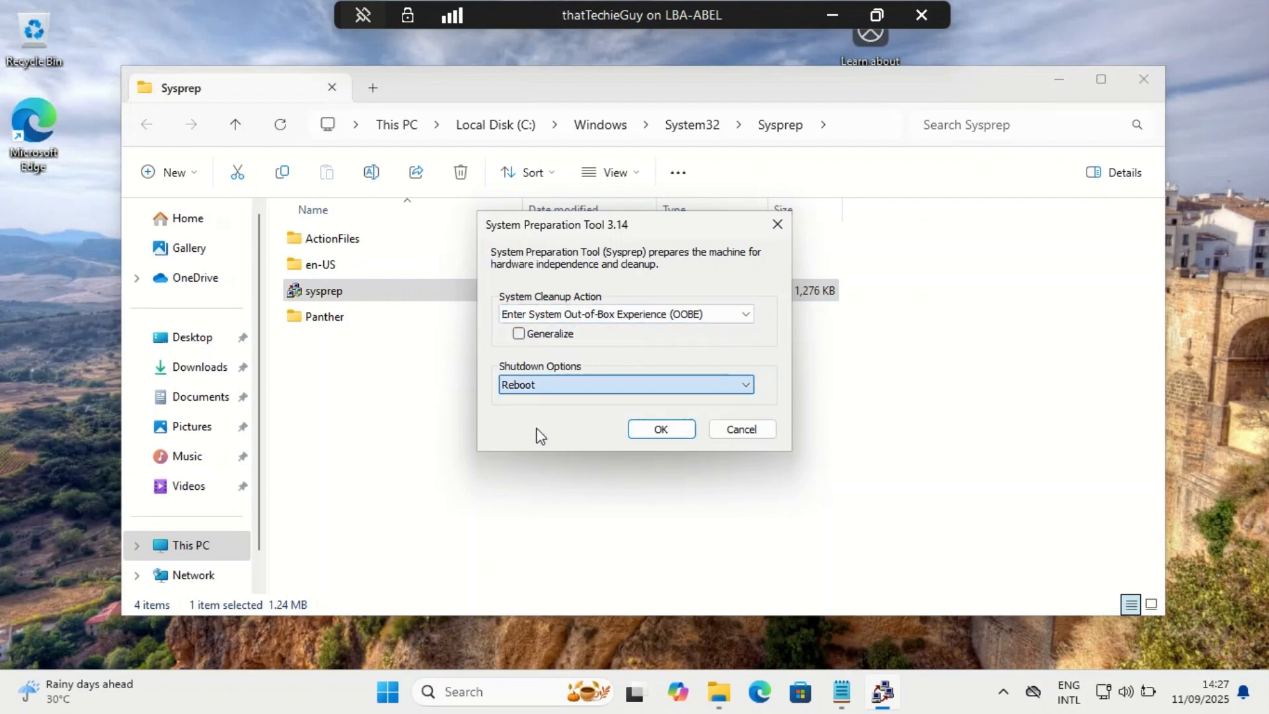
pyautogui.click(526, 335)
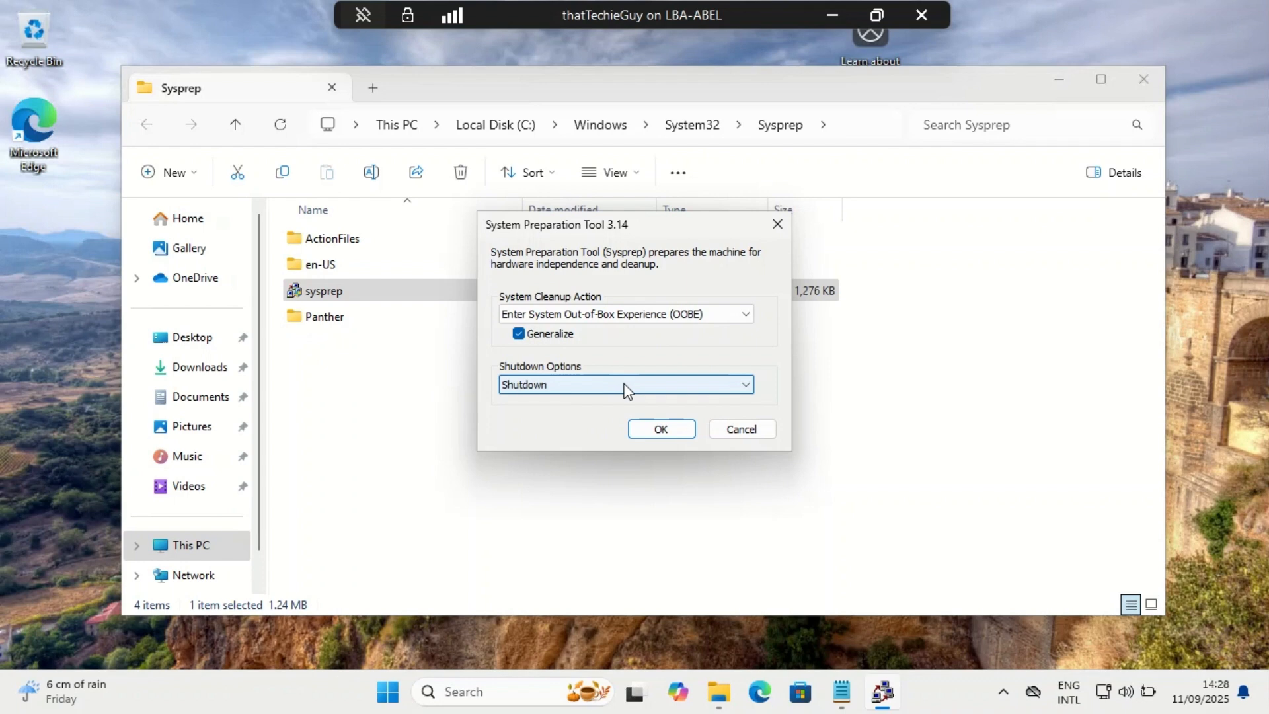
pyautogui.click(742, 429)
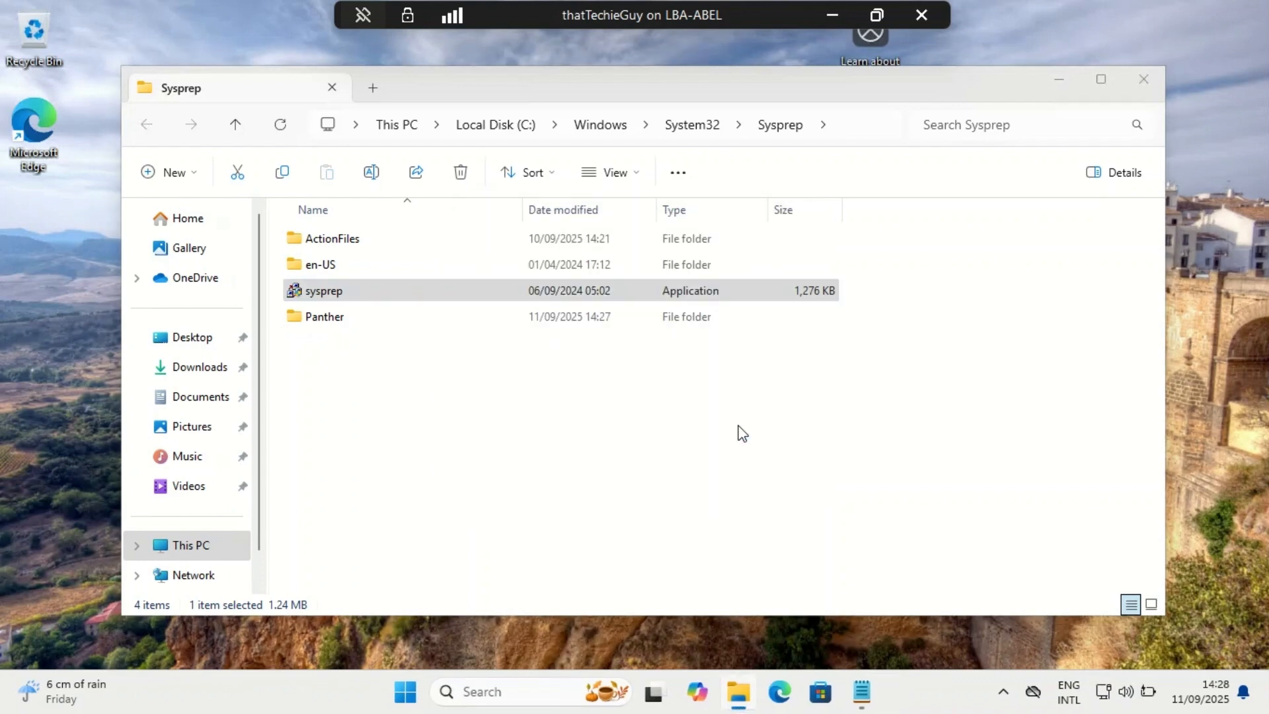
# - Search the remote PC for "reset" and open the Reset this PC system settings
pyautogui.press('super')
pyautogui.write('reset')
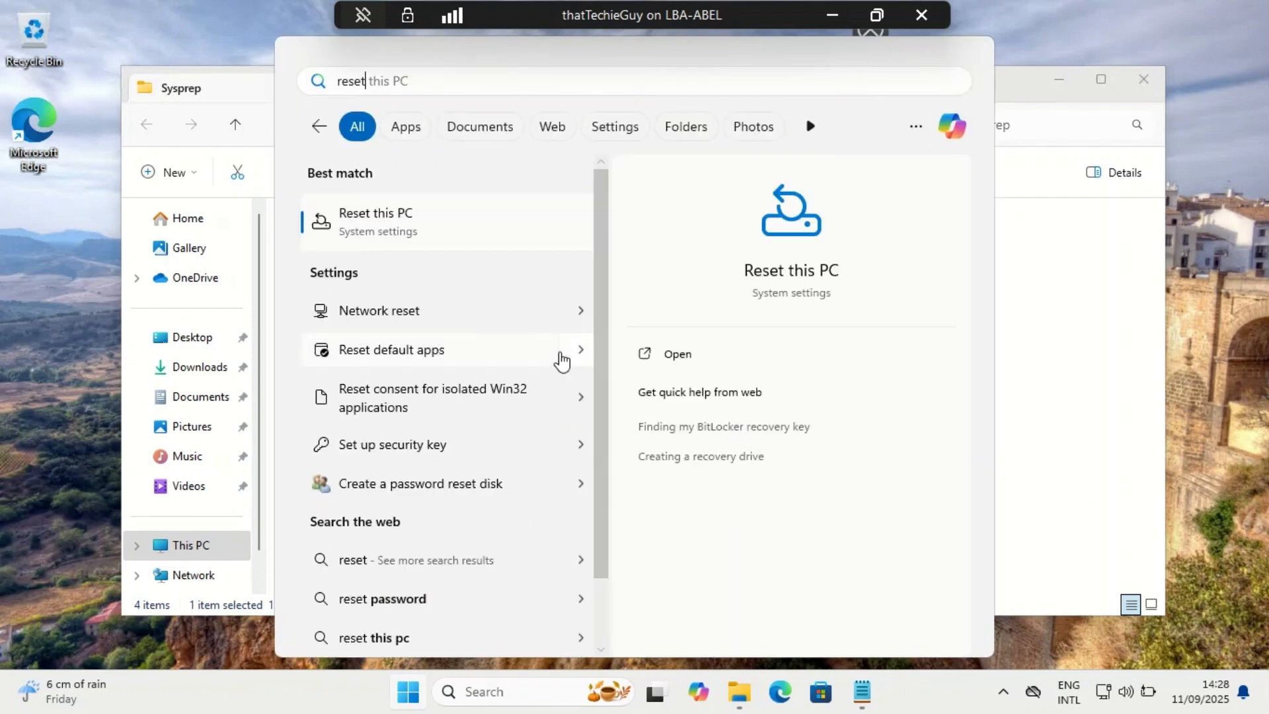
pyautogui.click(397, 243)
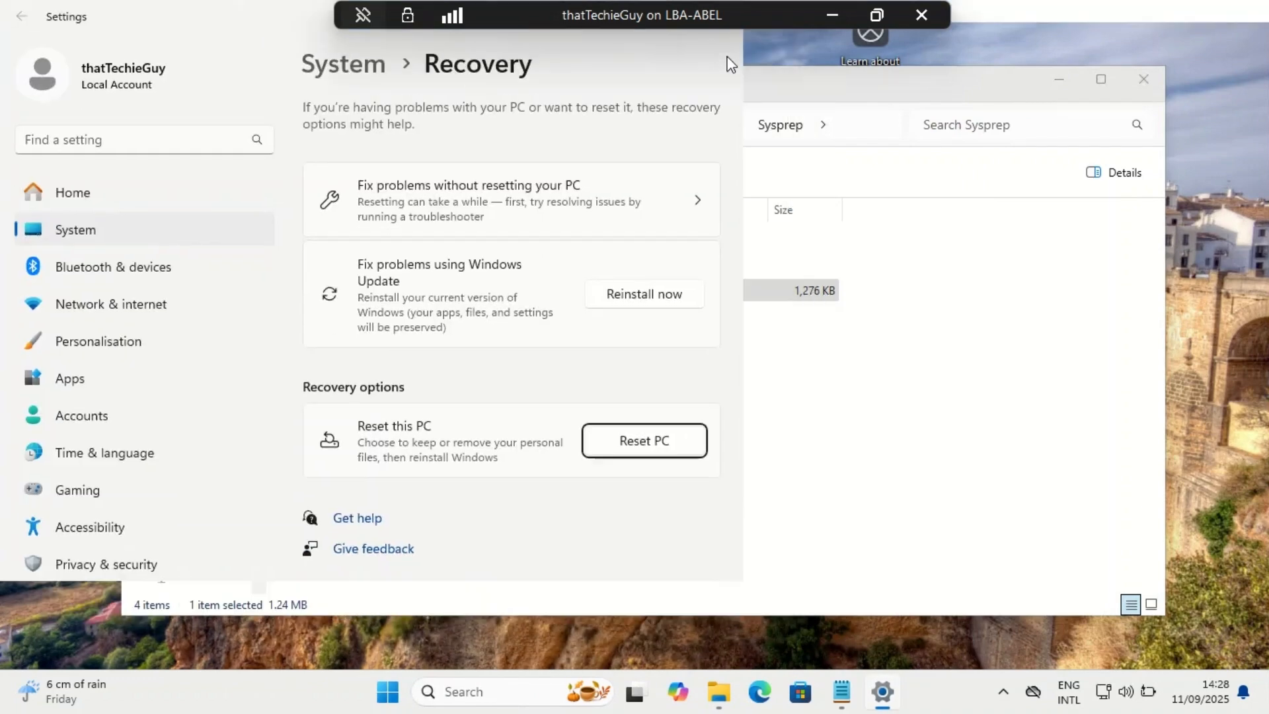
# - Reset the PC with the Remove everything and Cloud download options, and skip PIN setup for now in the Windows setup
pyautogui.click(724, 46)
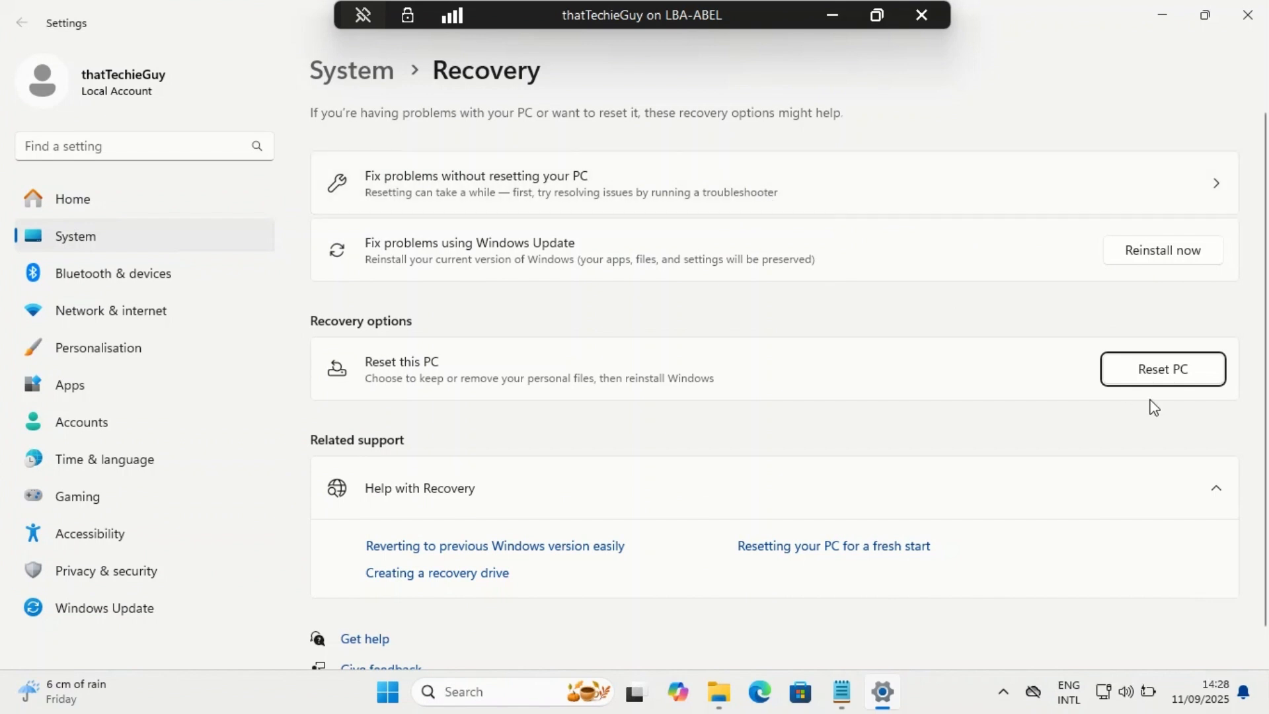
pyautogui.click(1168, 370)
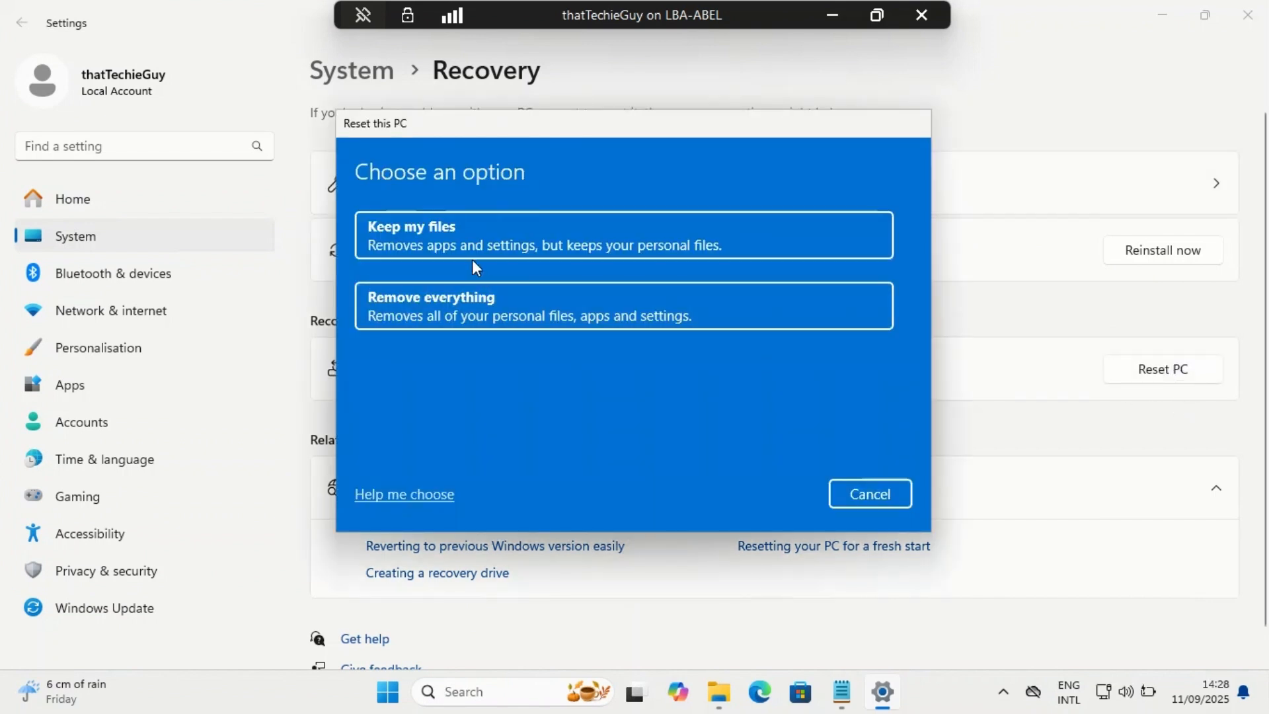
pyautogui.click(475, 295)
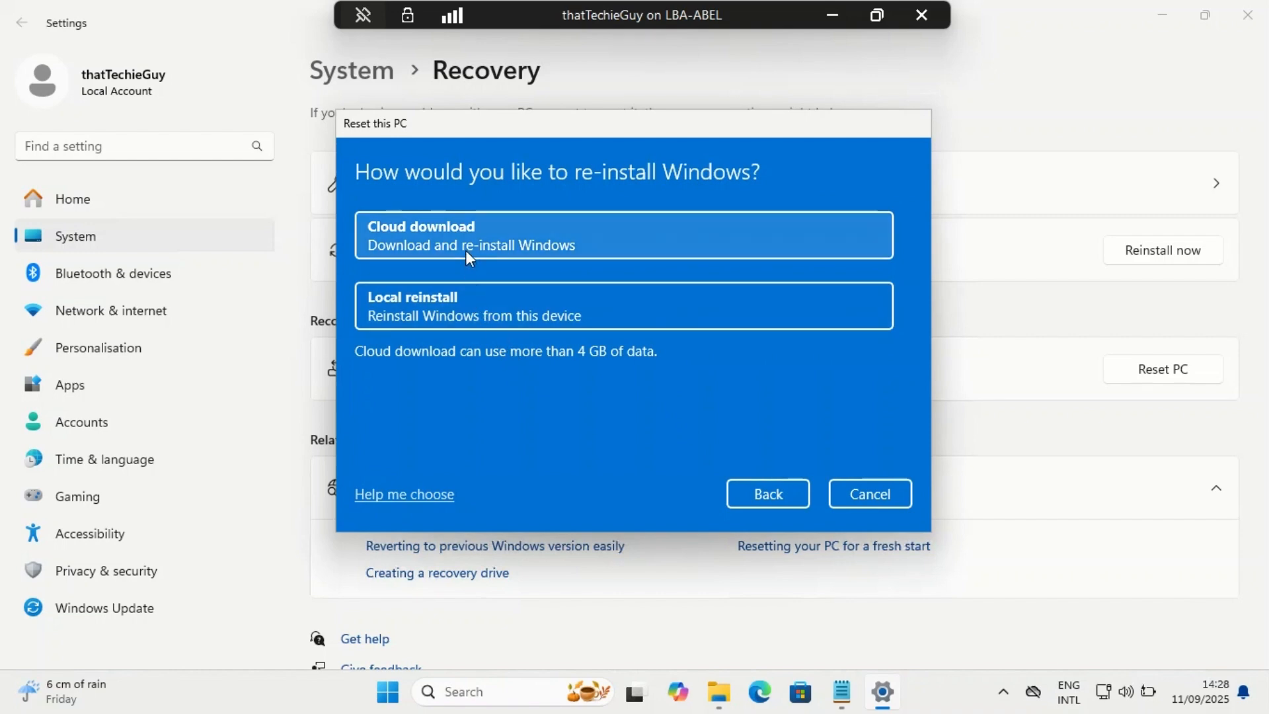
pyautogui.click(400, 248)
pyautogui.click(772, 486)
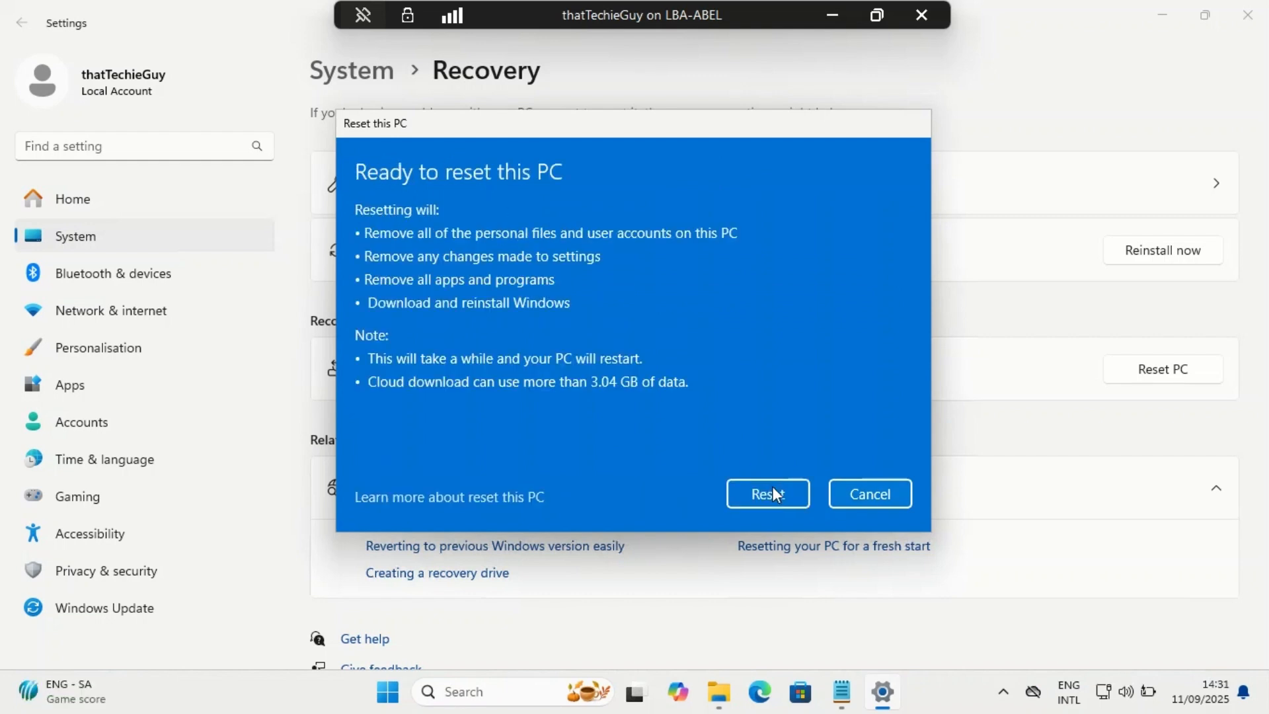
pyautogui.click(772, 492)
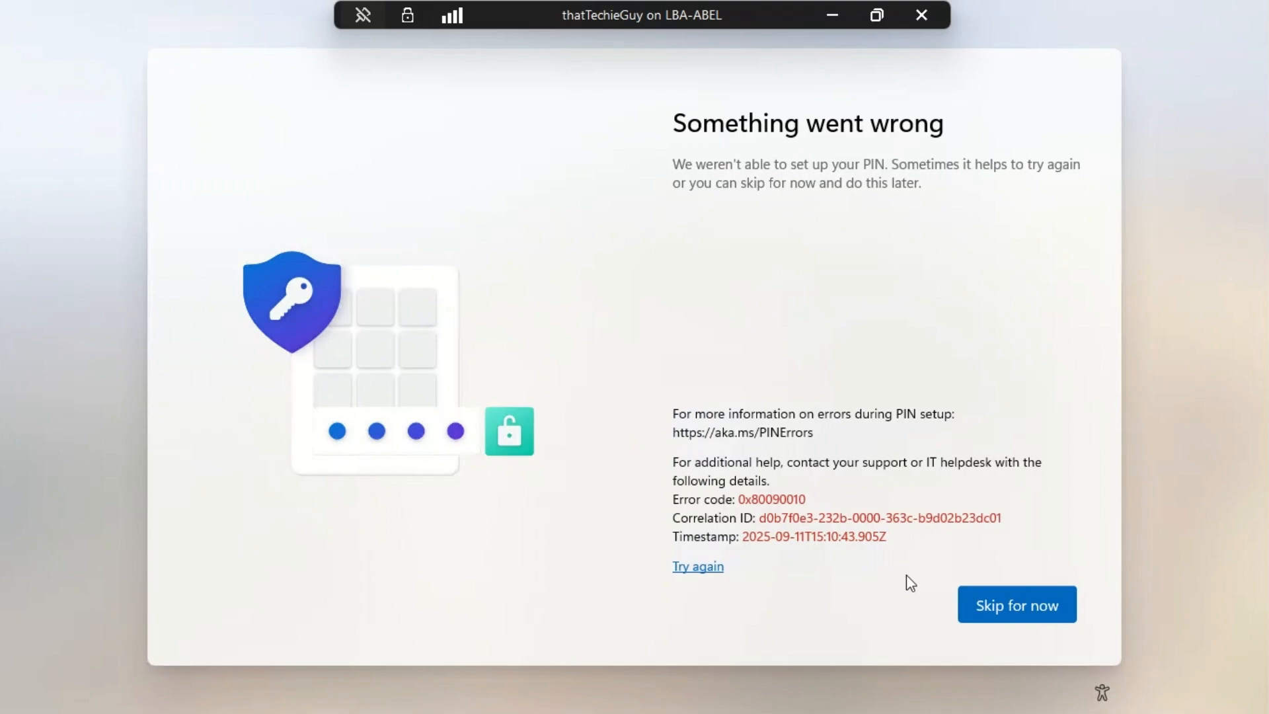
pyautogui.click(1016, 604)
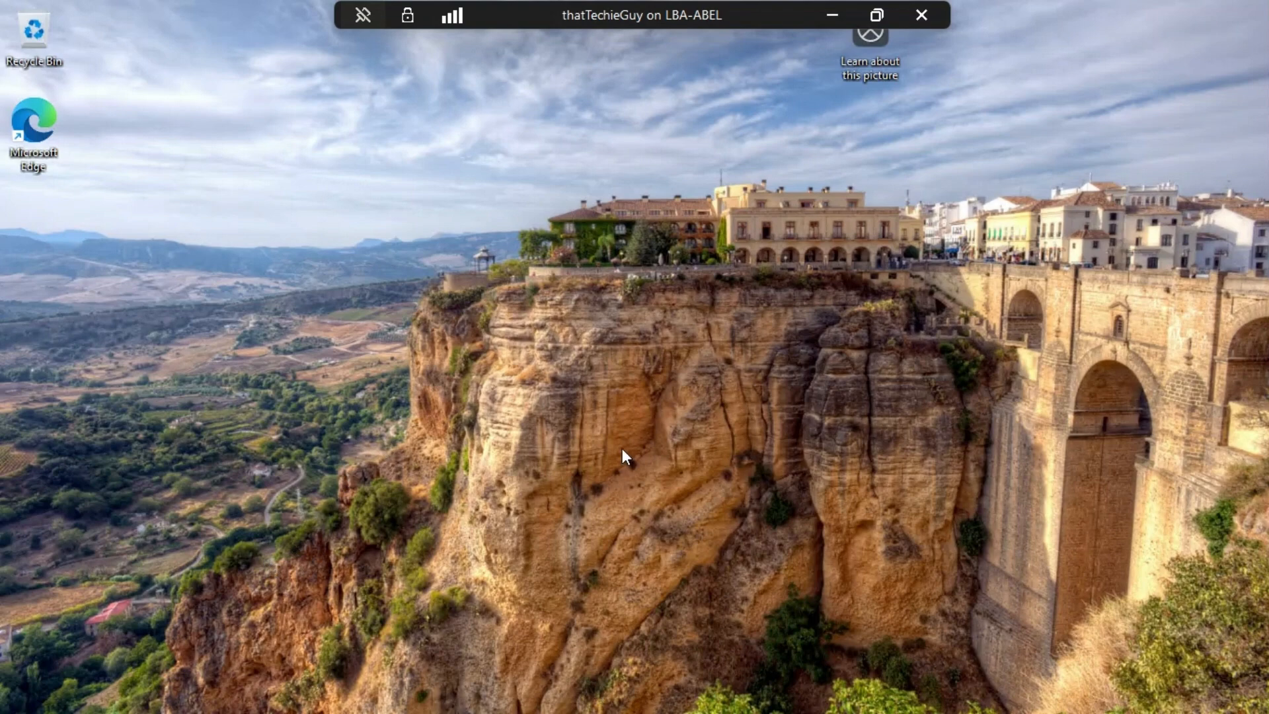
# - Review the PC's system information and the connected Entra ID account details in Access work or school, and close Settings
pyautogui.press('super+x')
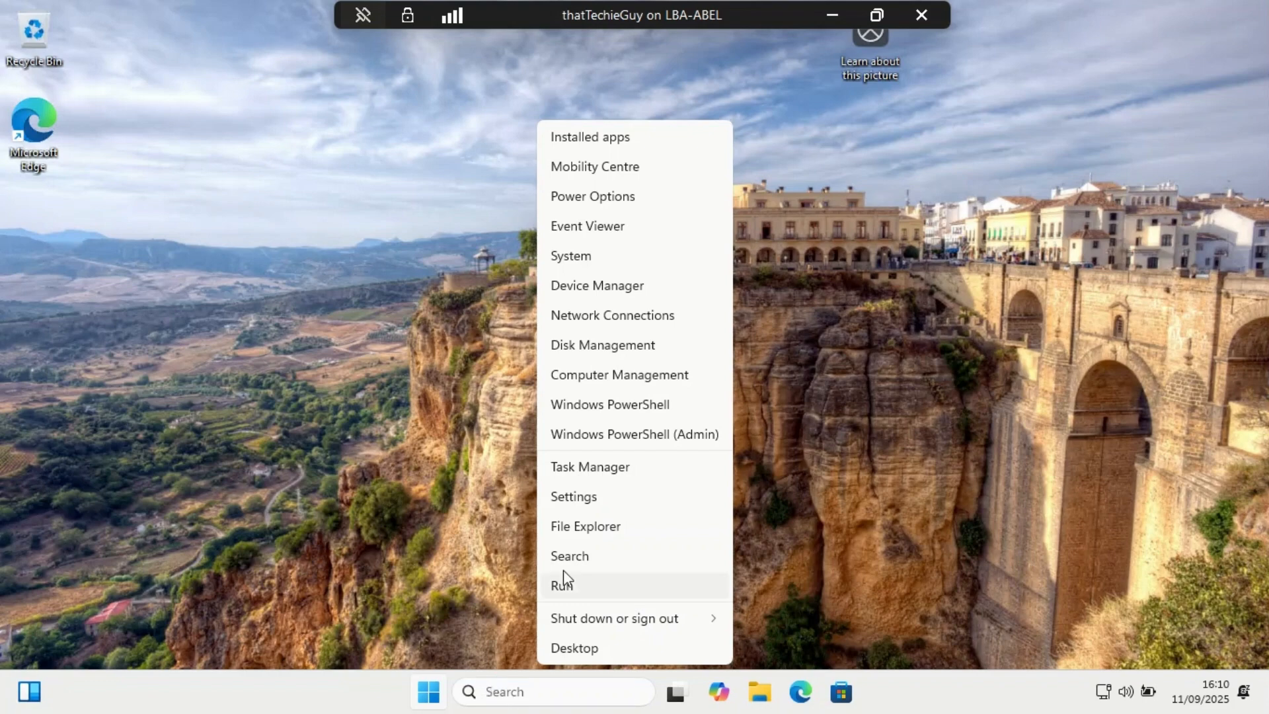
pyautogui.click(569, 257)
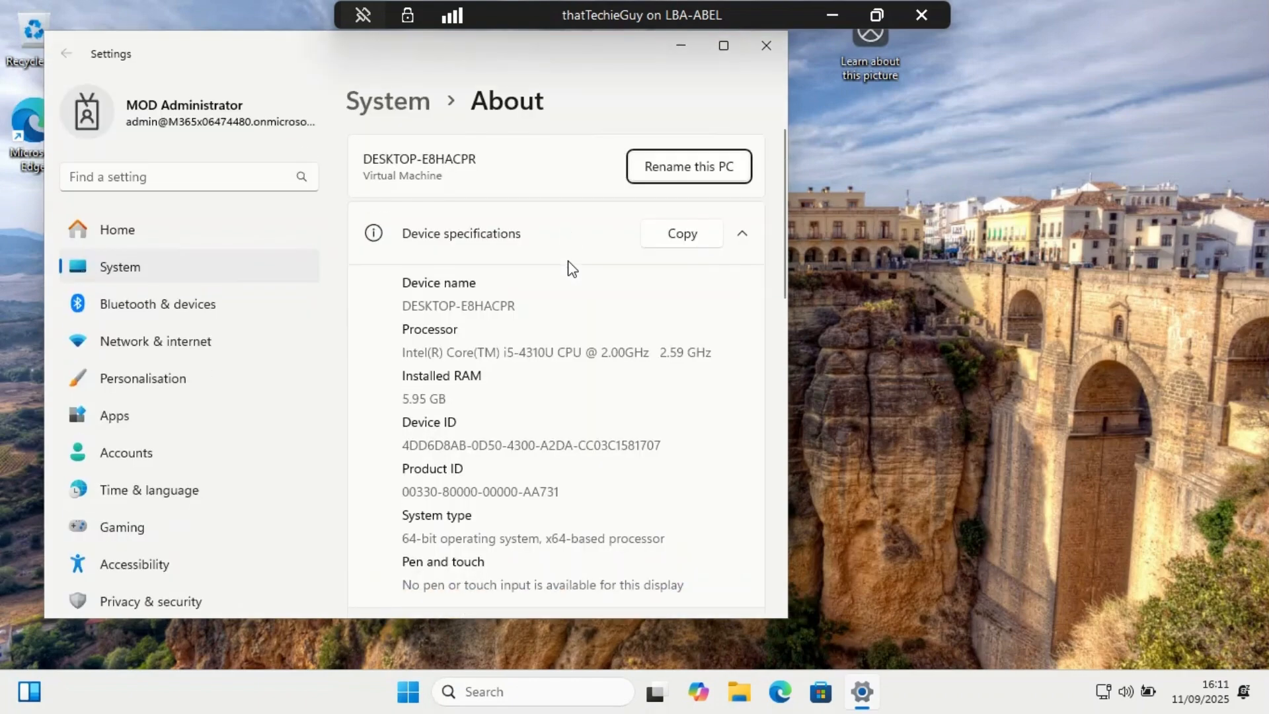
pyautogui.click(724, 46)
pyautogui.click(105, 428)
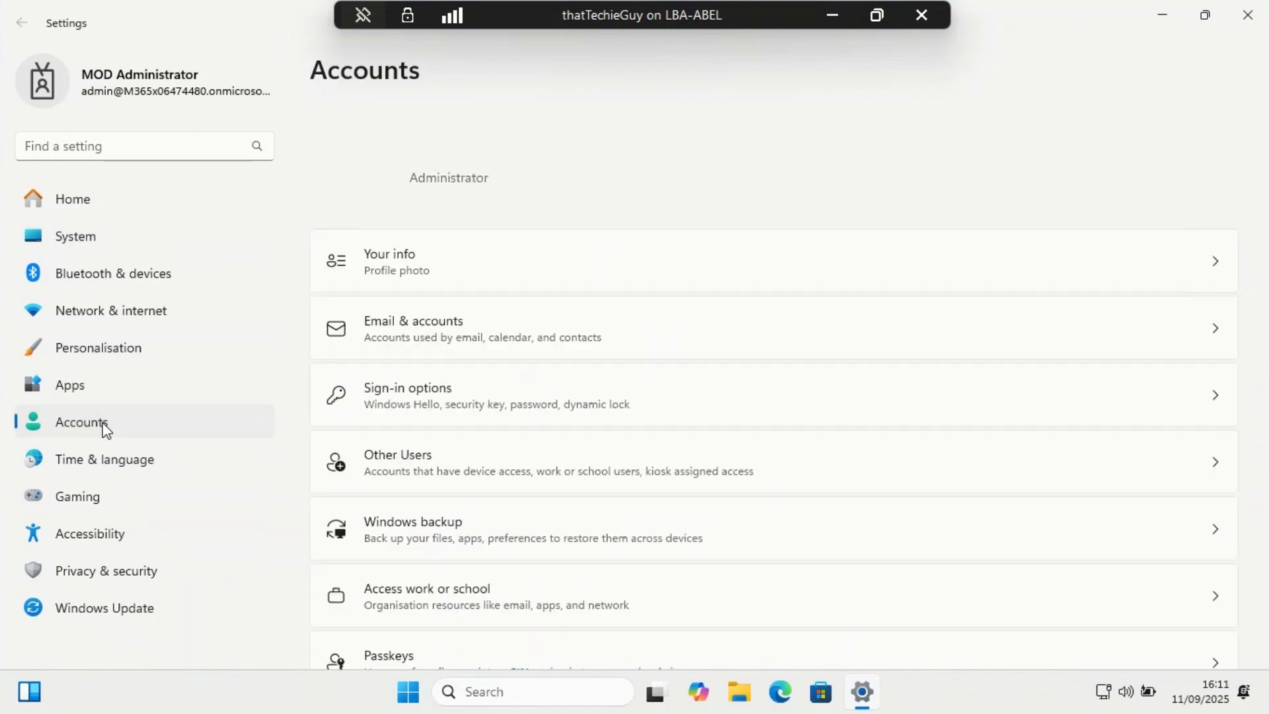
pyautogui.scroll(-2, 557, 556)
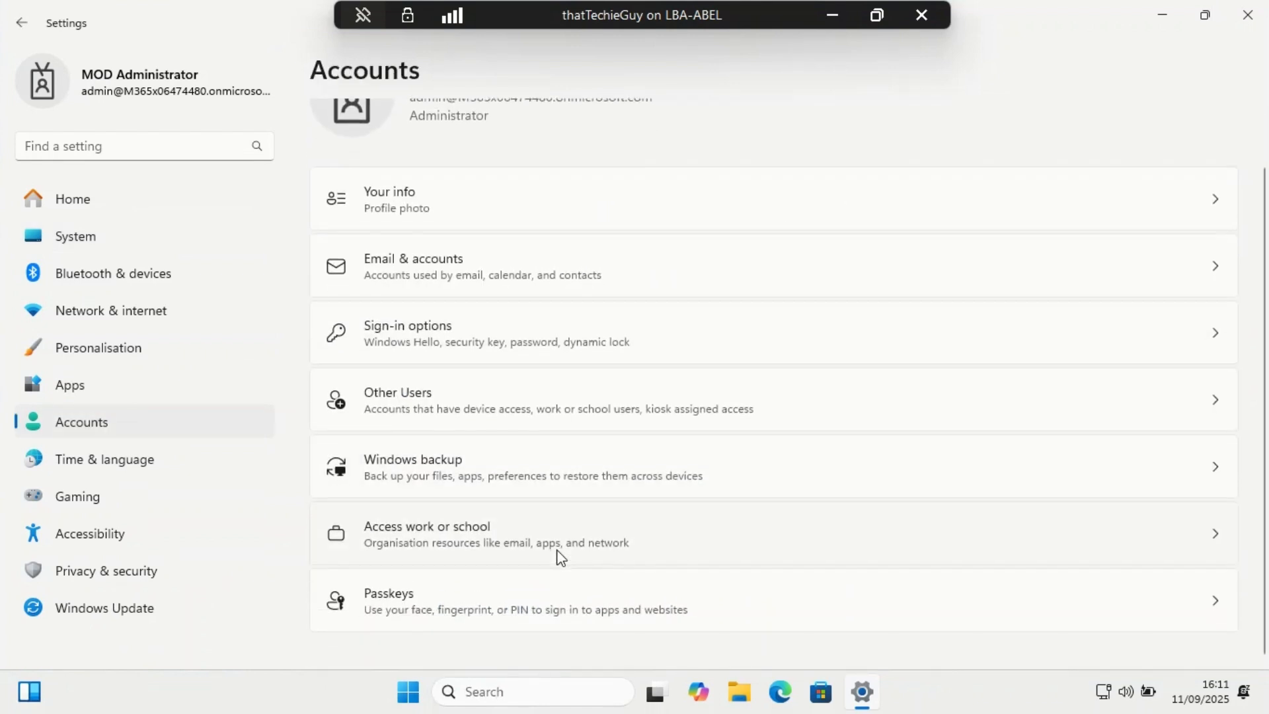
pyautogui.click(460, 525)
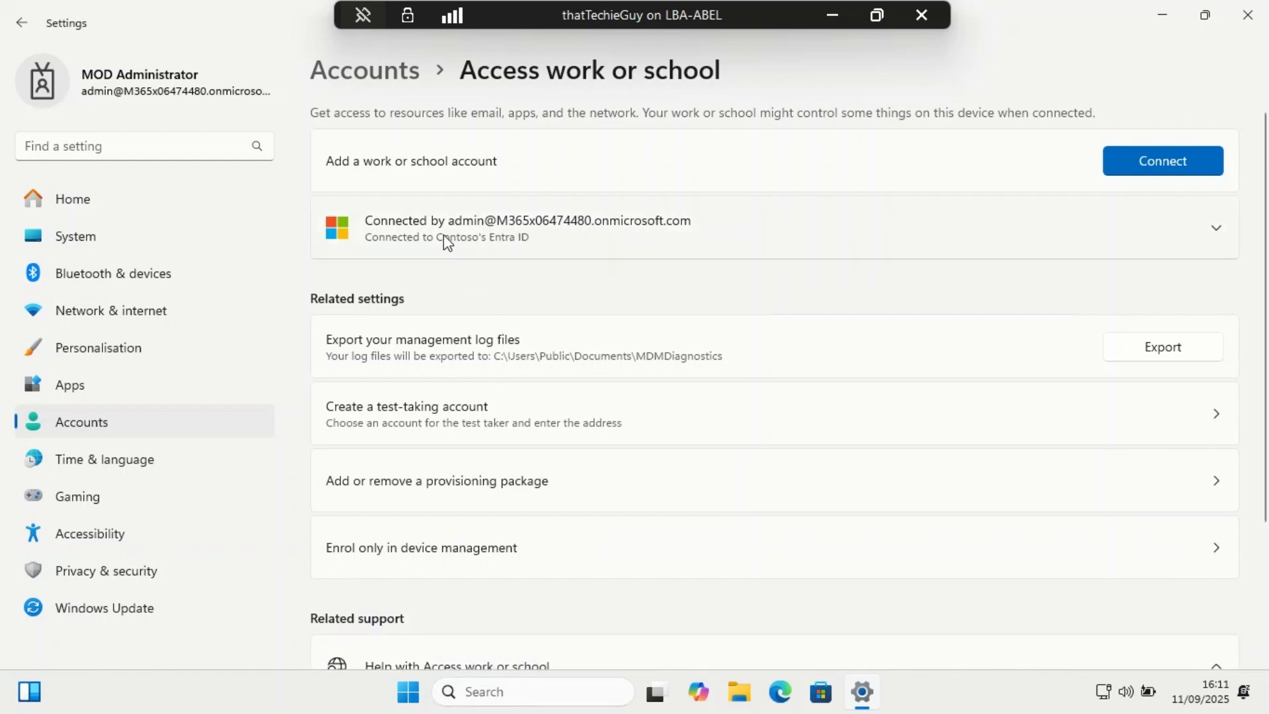
pyautogui.click(1211, 242)
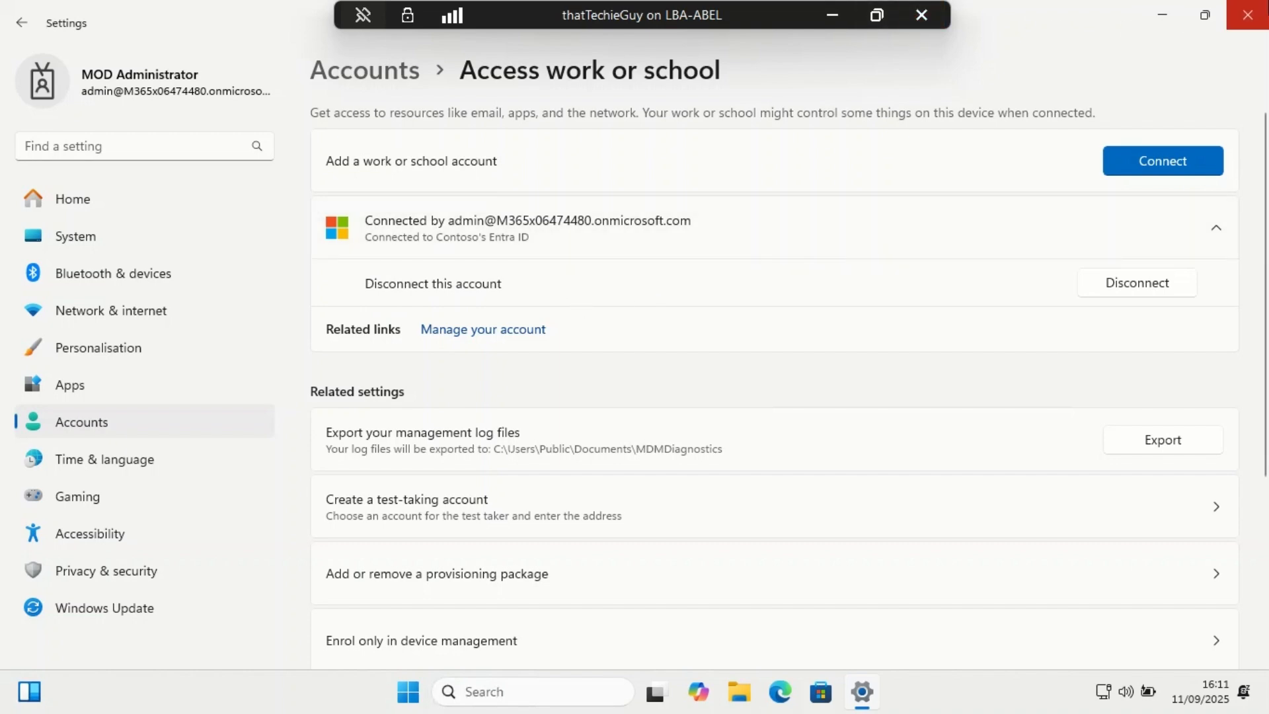
pyautogui.click(1247, 15)
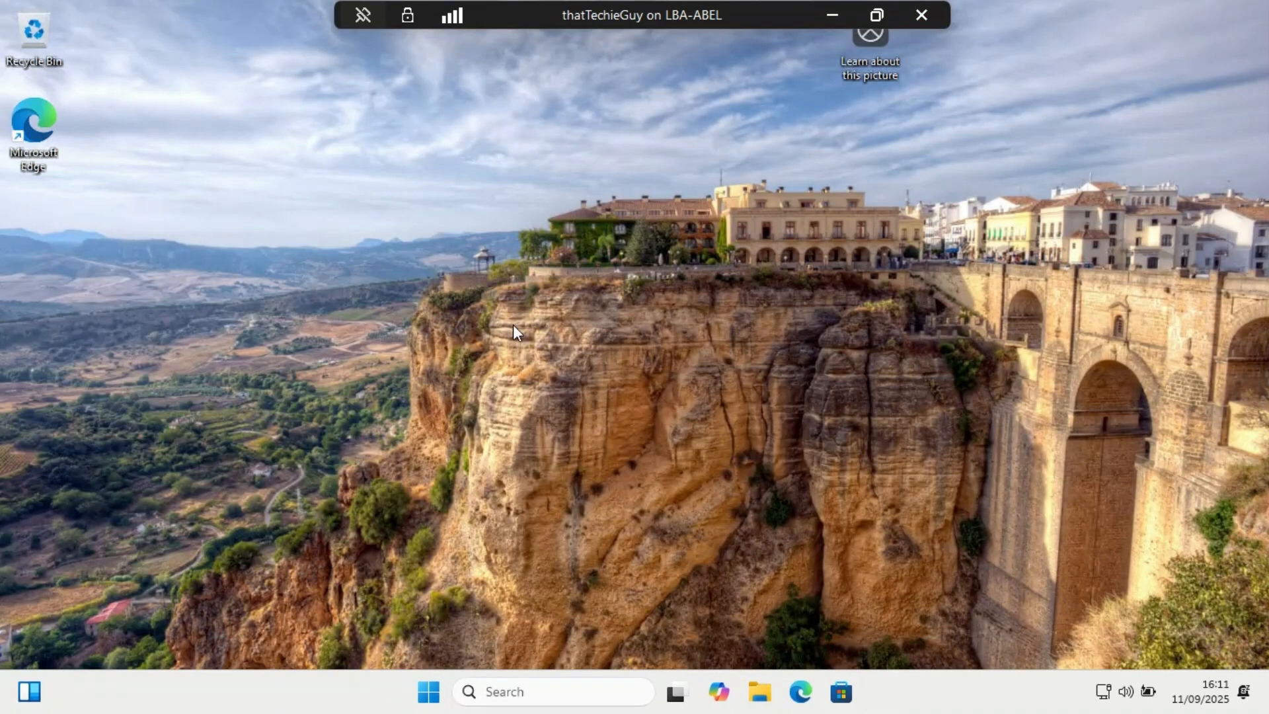